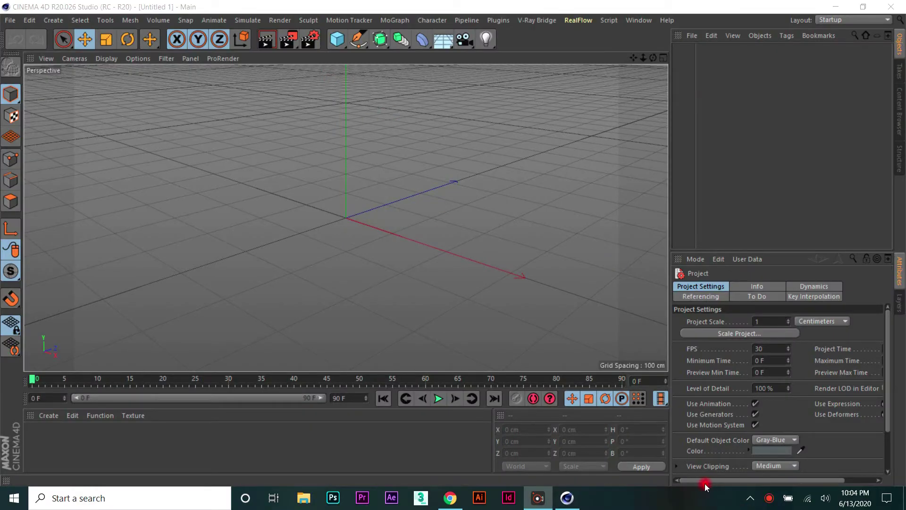
Step: Add a cube, flatten it to 31.58 cm tall and 173.679 cm wide, and make it editable
left_click(337, 39)
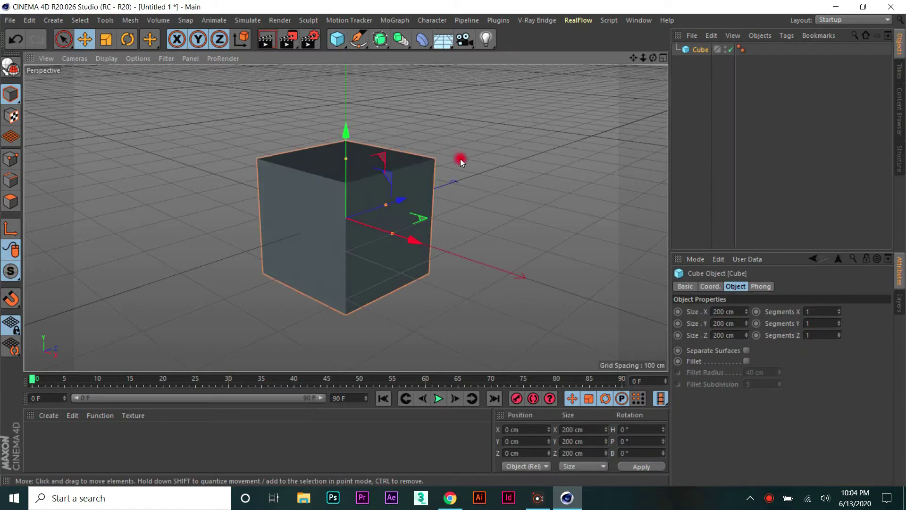
mouse_move(652, 57)
left_mouse_down()
mouse_move(366, 172)
mouse_move(392, 197)
left_mouse_up()
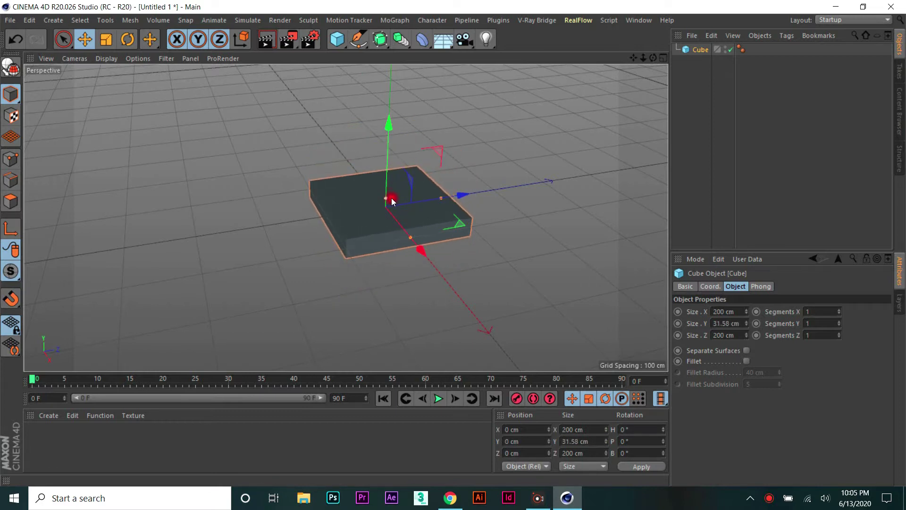
left_click_drag(653, 58, 546, 111)
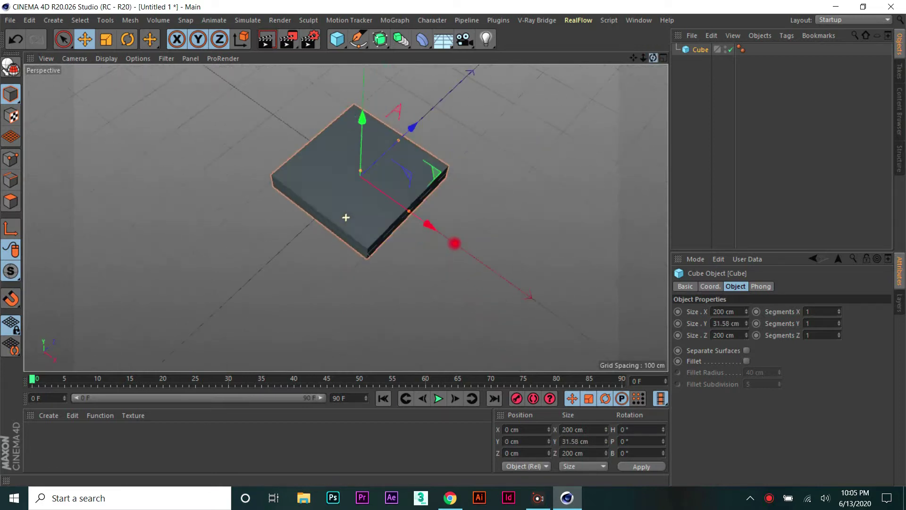
left_click_drag(394, 192, 389, 192)
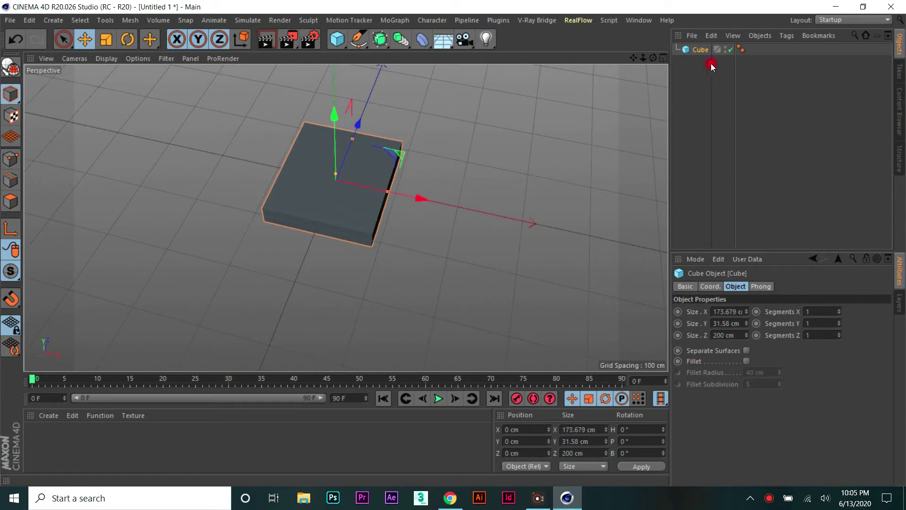
left_click(10, 66)
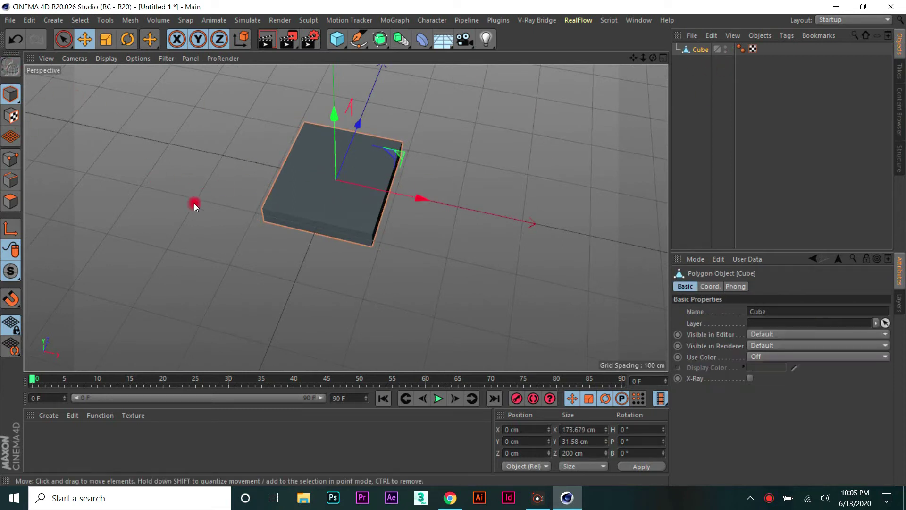
Step: Switch to Polygon mode and orbit to bring the box's end face into view
left_click(10, 201)
left_click(176, 259)
left_click(329, 239)
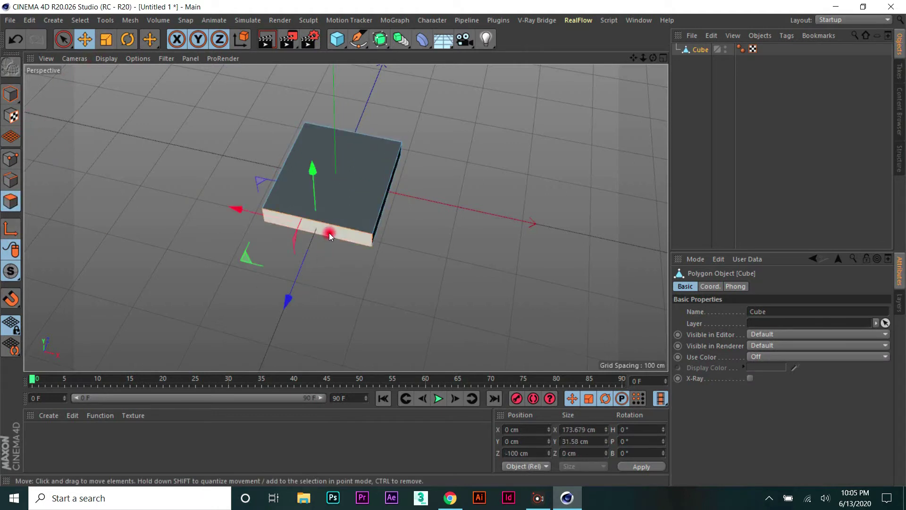
left_click_drag(660, 64, 601, 104)
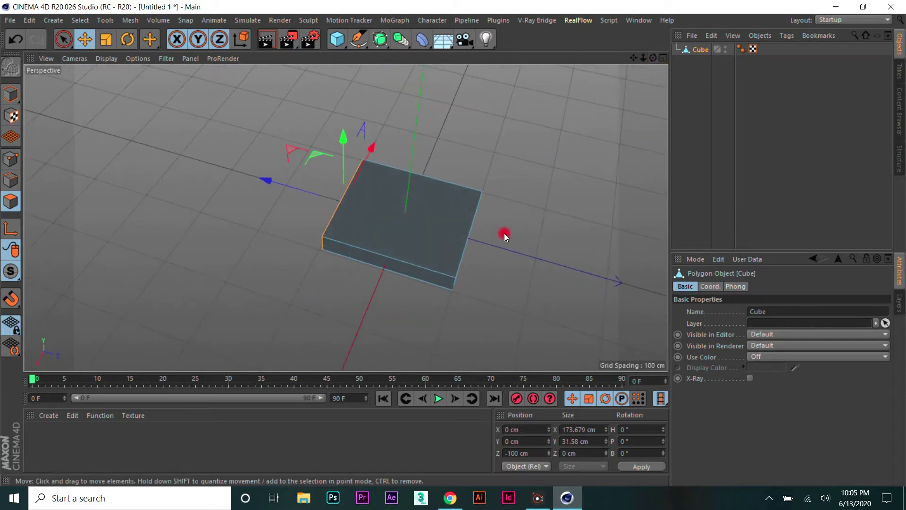
left_click_drag(649, 57, 532, 256)
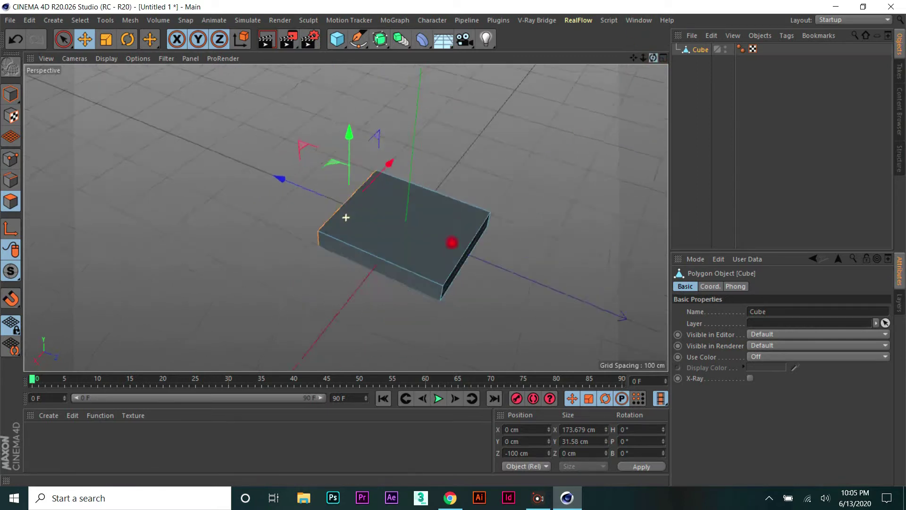
Step: Extrude the right end face out about 102.1 cm, lengthening the box to 404.2 cm
left_click(459, 268)
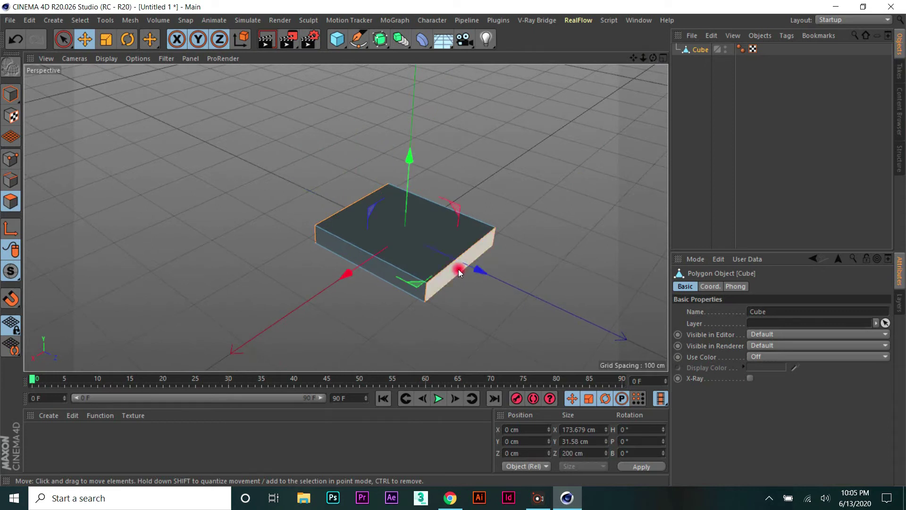
right_click(561, 166)
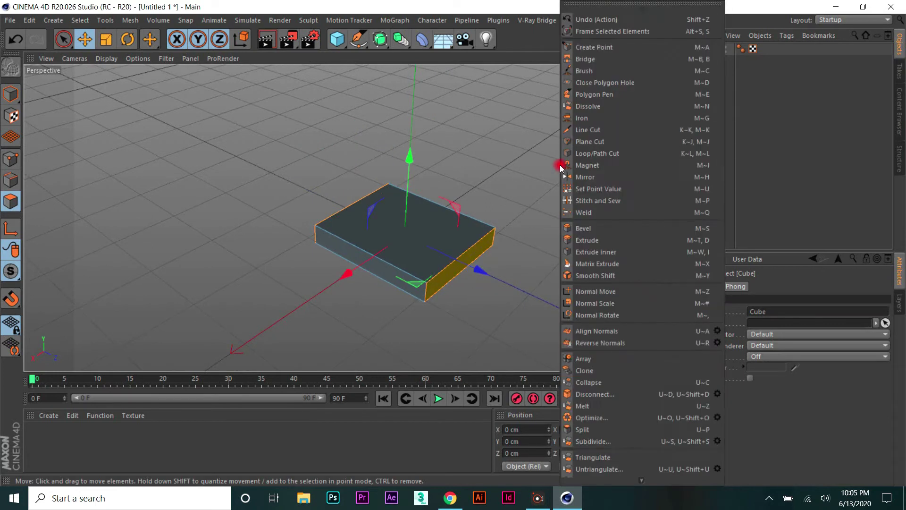
left_click(585, 240)
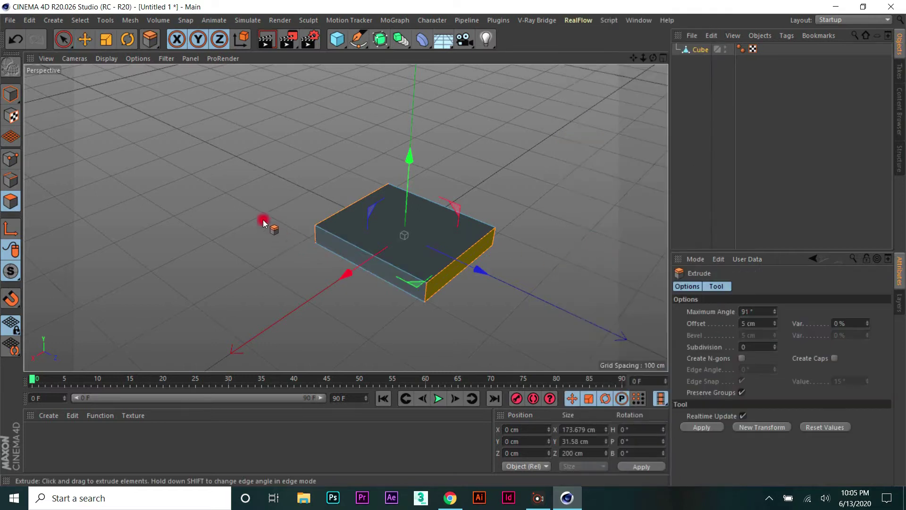
left_click_drag(454, 245, 454, 245)
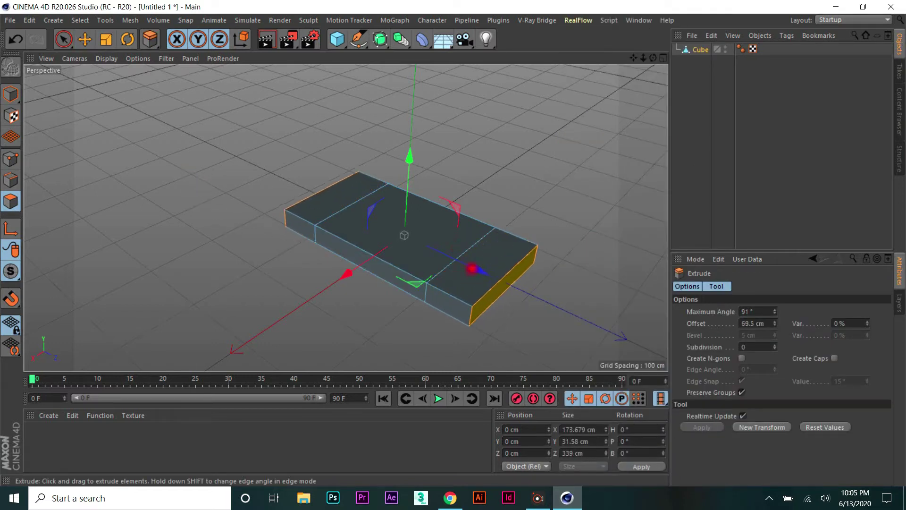
left_click_drag(456, 246, 453, 244)
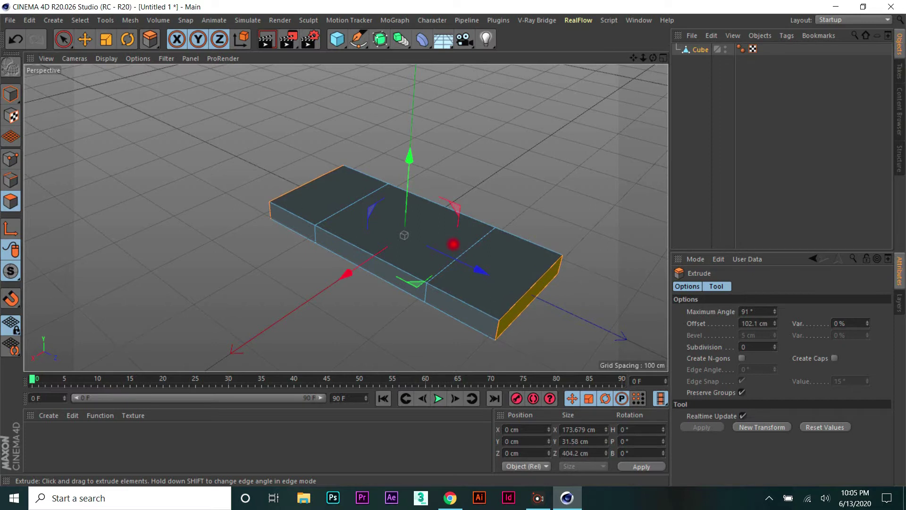
mouse_move(653, 57)
left_mouse_down()
mouse_move(453, 243)
mouse_move(334, 82)
left_mouse_up()
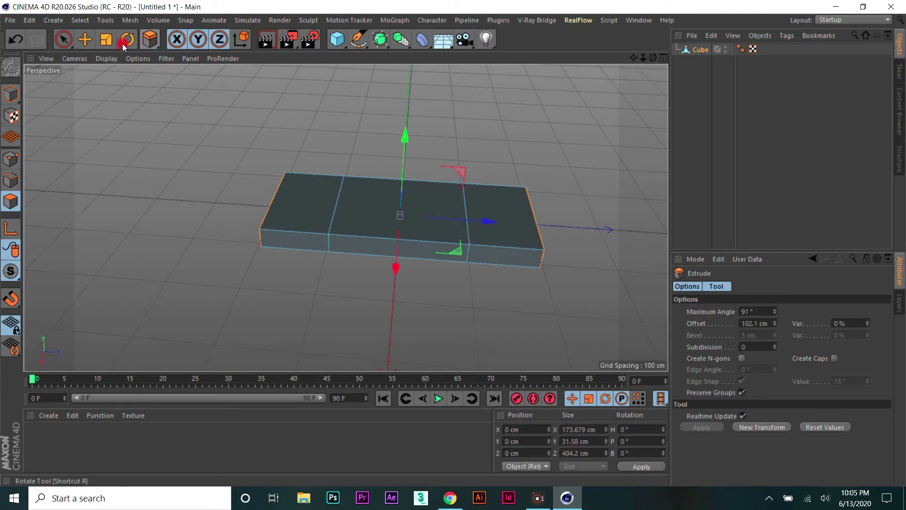
Step: Scale the end faces along X to taper them to about 49.1 cm wide
left_click(108, 40)
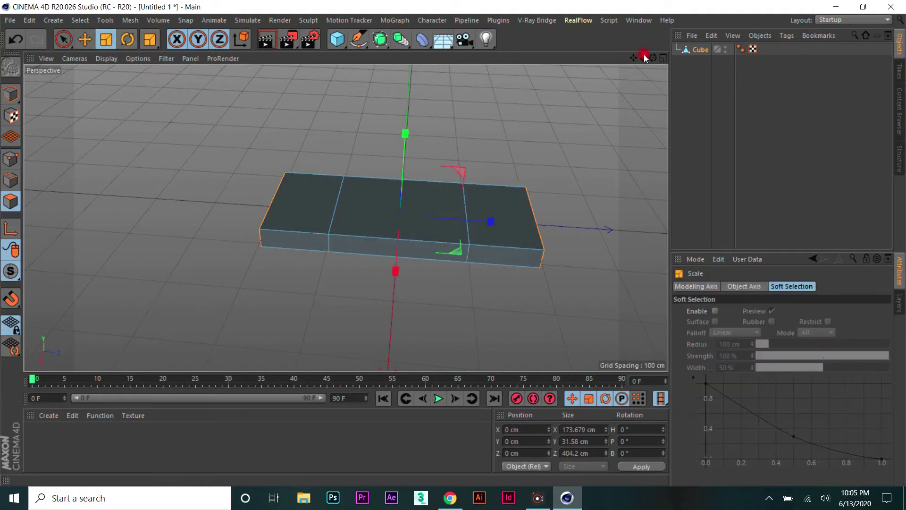
left_click_drag(653, 56, 453, 253)
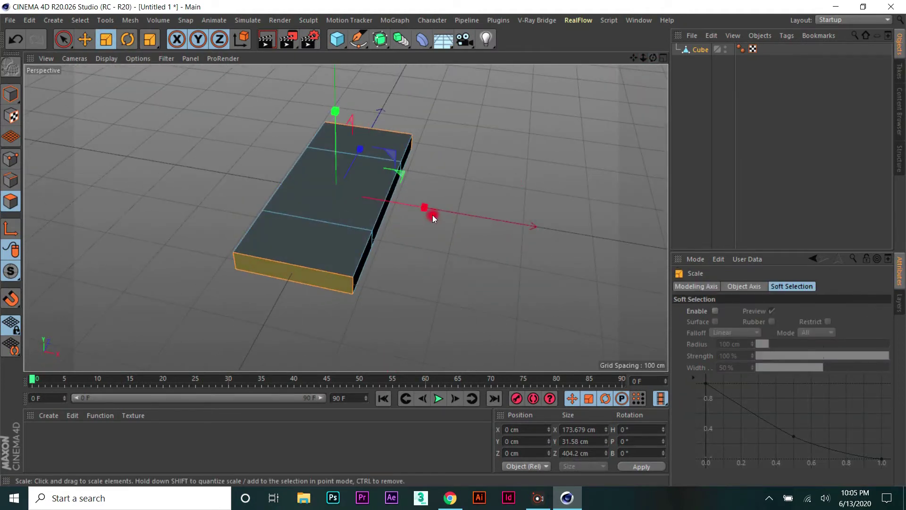
left_click_drag(427, 212, 374, 213)
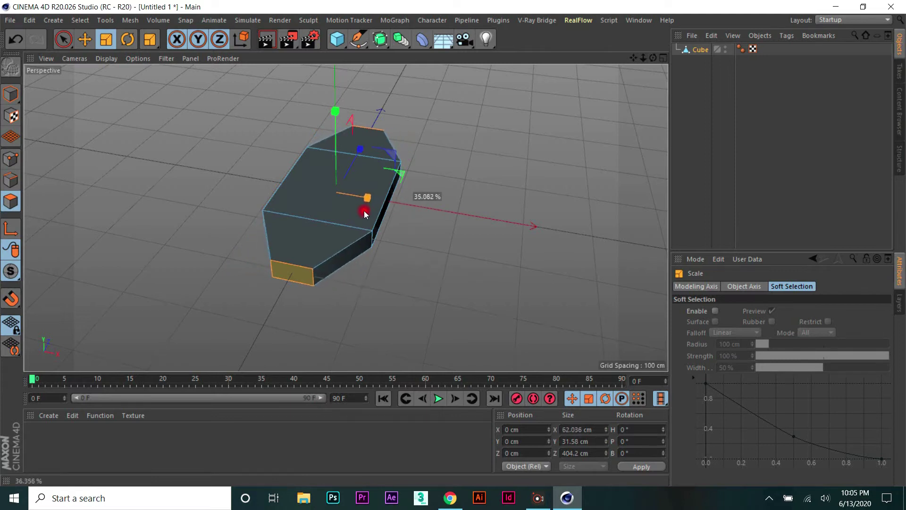
left_click_drag(357, 211, 358, 211)
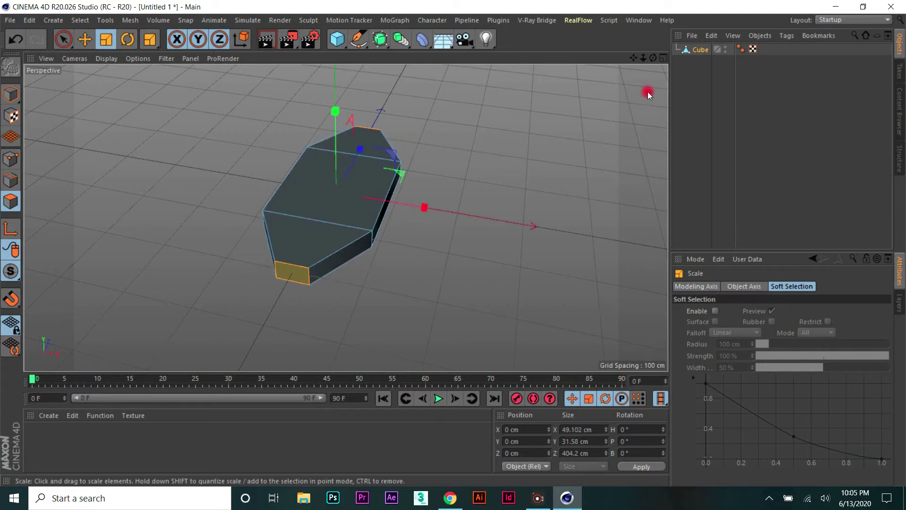
left_click_drag(654, 58, 454, 242)
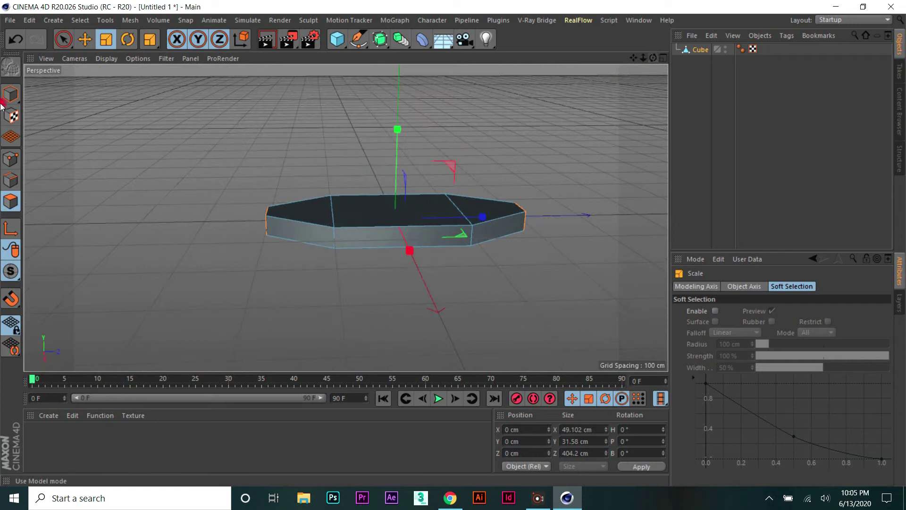
Step: Cut a horizontal edge loop at 46.808% around the box's sides
left_click(10, 180)
right_click(205, 198)
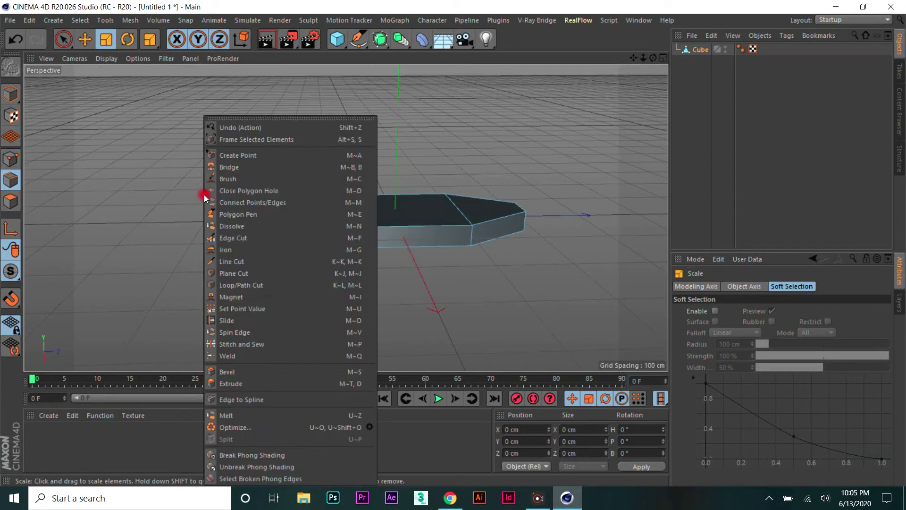
left_click(250, 285)
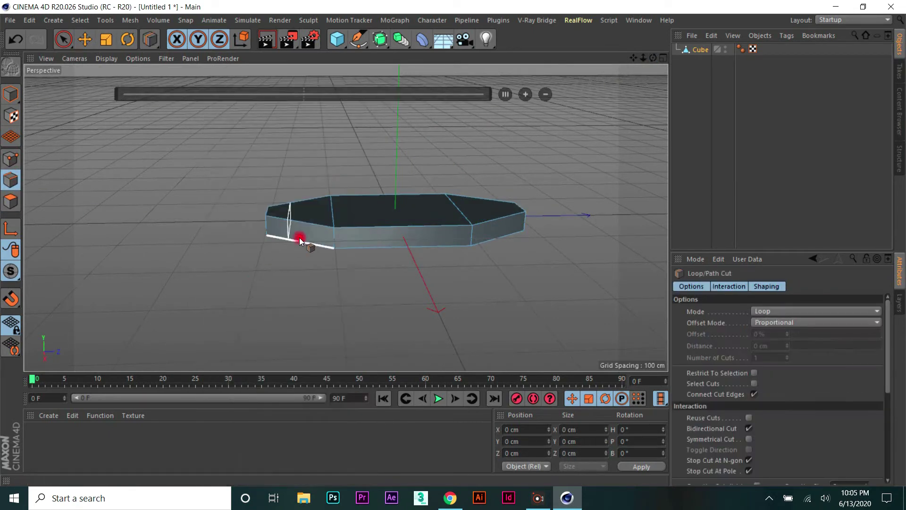
left_click(333, 237)
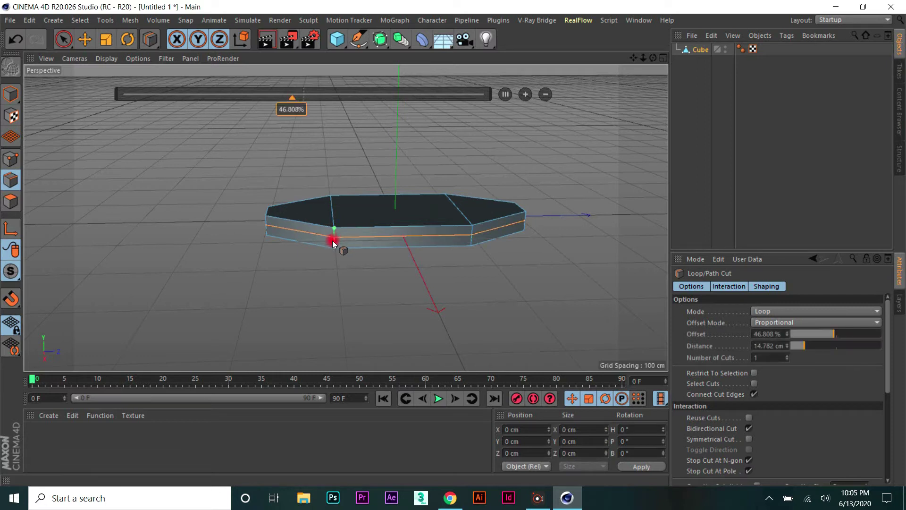
left_click_drag(652, 58, 452, 242)
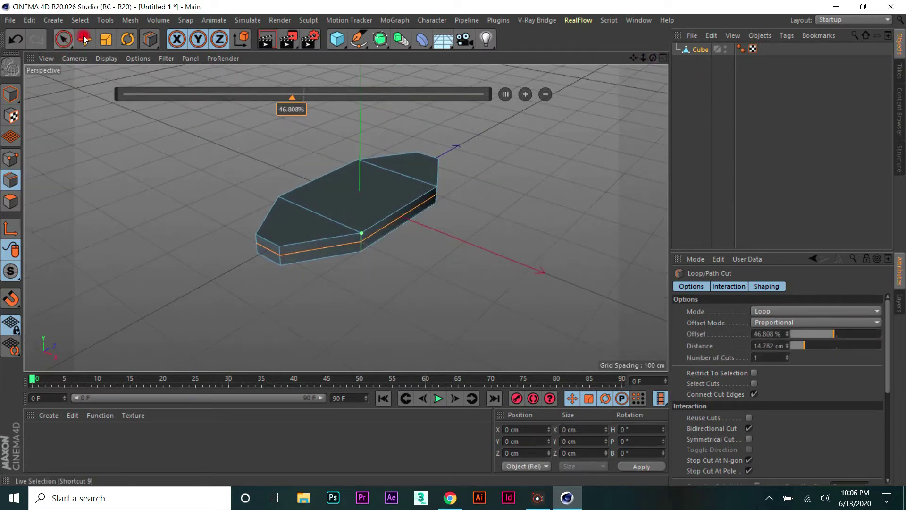
left_click(84, 38)
left_click(11, 200)
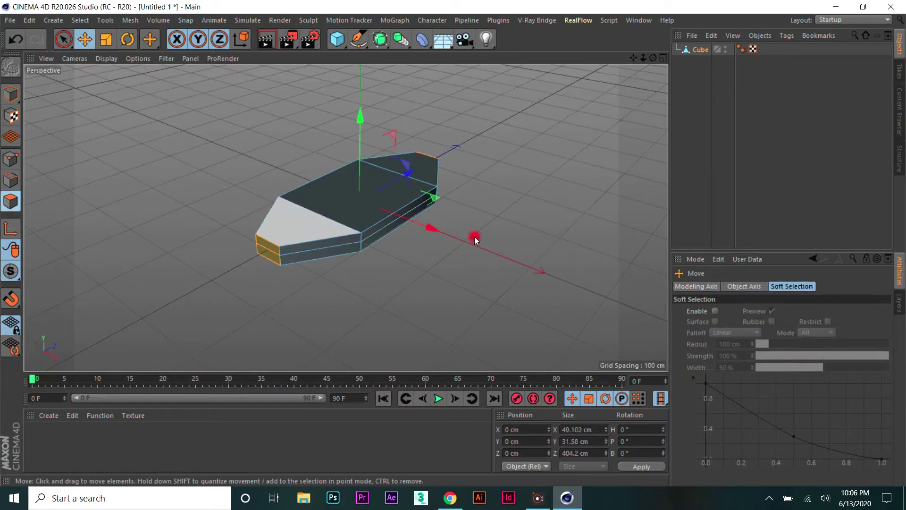
Step: Select the top and bottom polygons and stretch the raised section to 79.164 cm tall
left_click(338, 202)
mouse_move(652, 58)
left_mouse_down()
mouse_move(453, 241)
mouse_move(508, 239)
left_mouse_up()
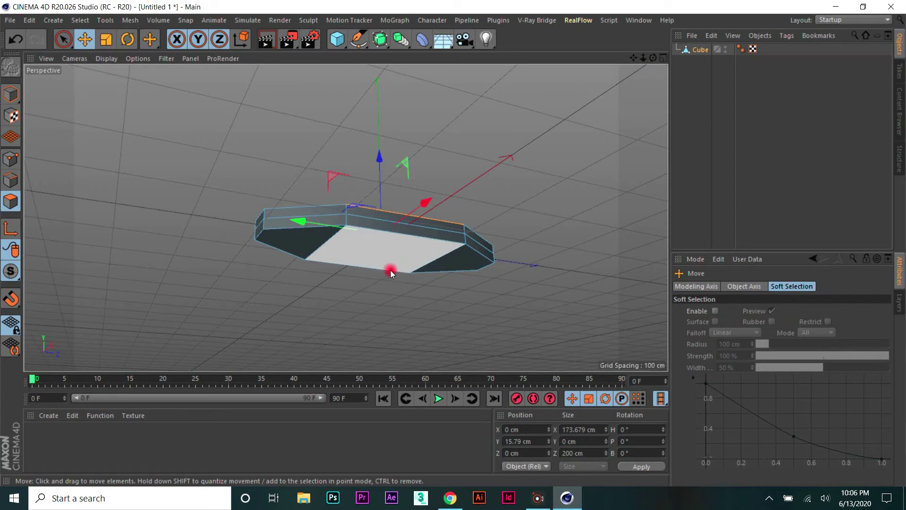
left_click(381, 246, "shift")
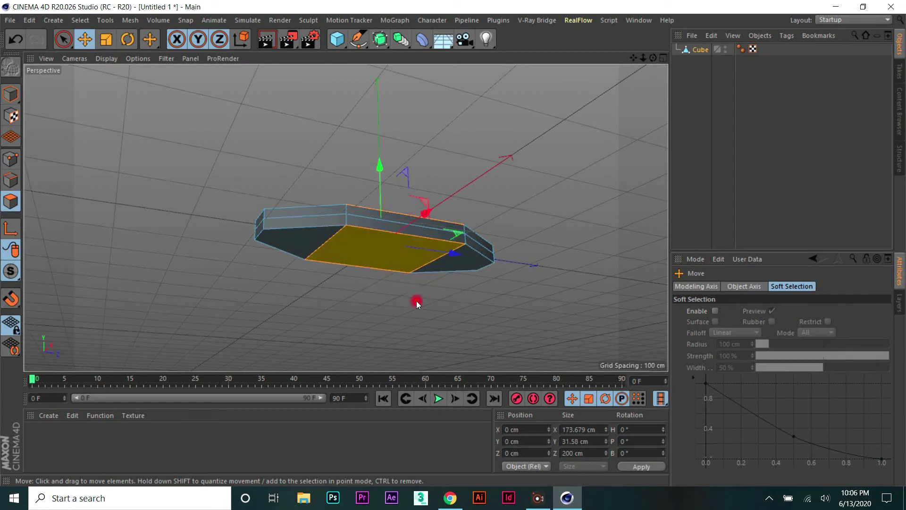
left_click_drag(653, 58, 659, 58)
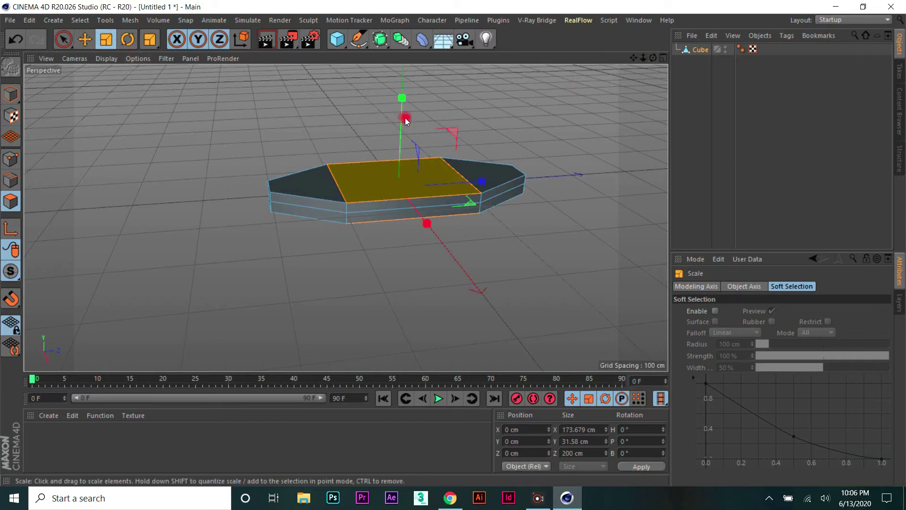
mouse_move(327, 279)
left_mouse_down("alt")
mouse_move(375, 170)
mouse_move(395, 77)
left_mouse_up("alt")
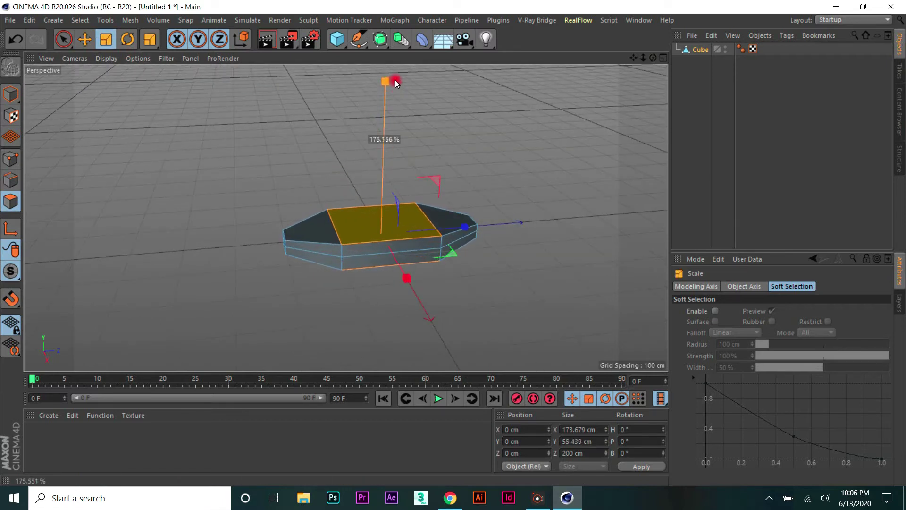
scroll(383, 215, "up", 2)
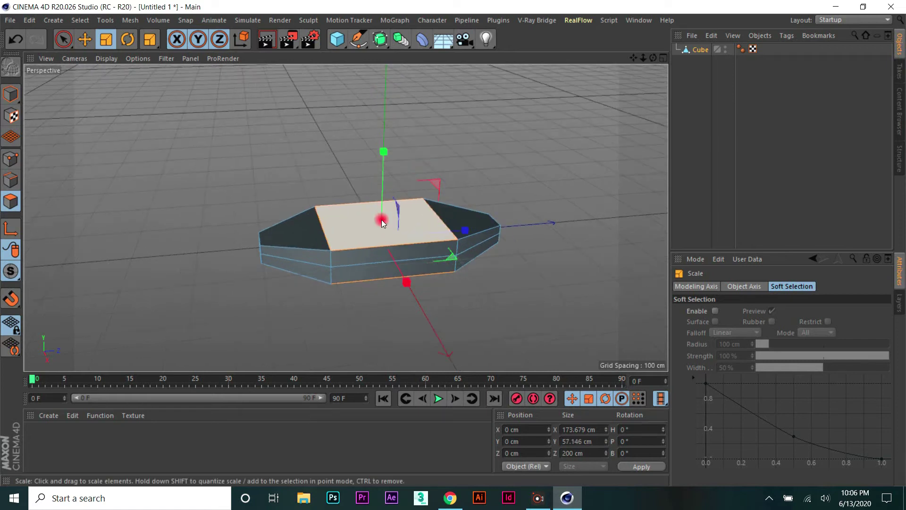
left_click_drag(386, 156, 387, 122)
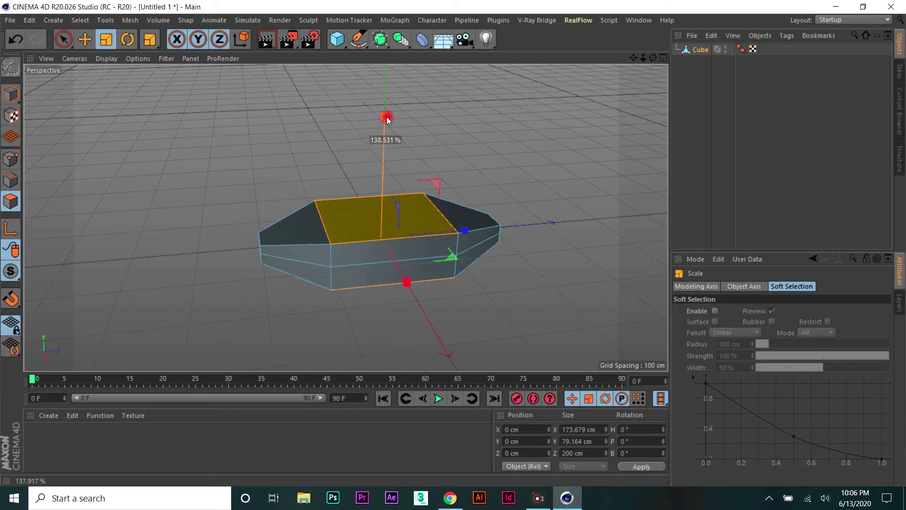
Step: In Model mode, deselect, use Gouraud Shading (Lines), and add a Subdivision Surface
left_click(19, 93)
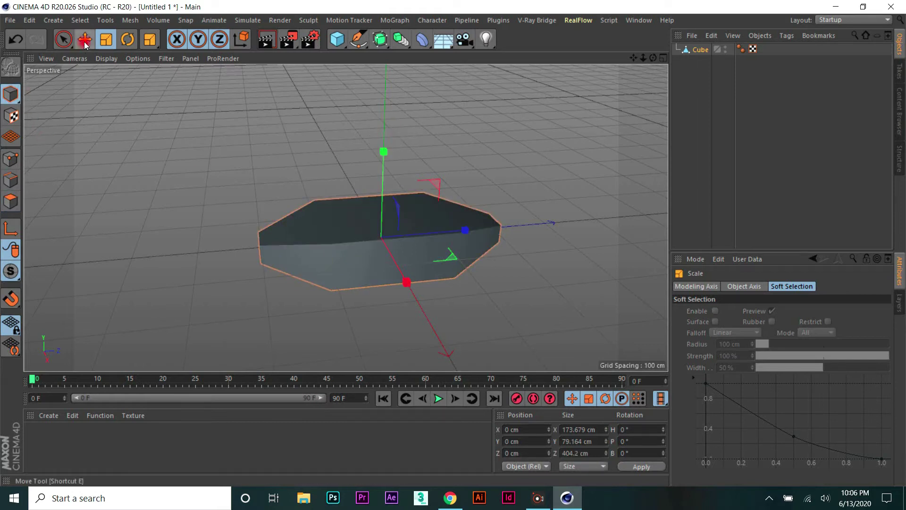
left_click(309, 103)
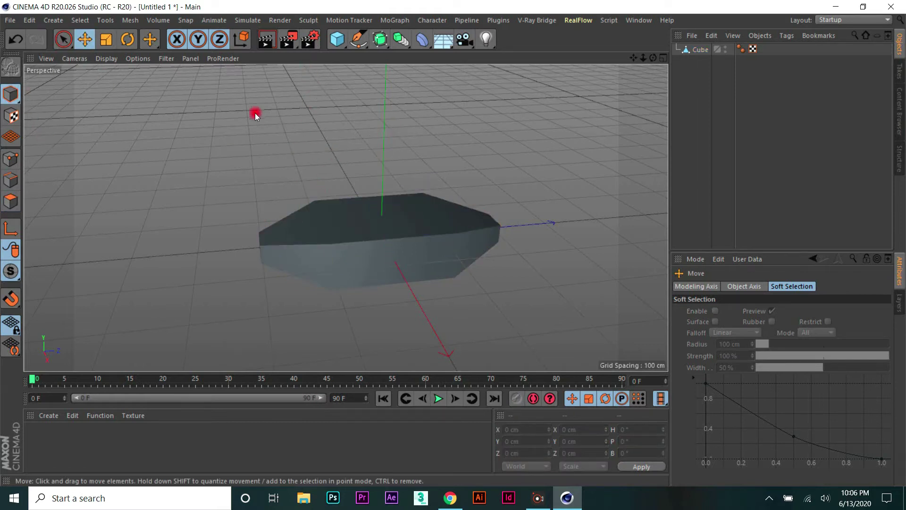
left_click(110, 61)
left_click(119, 87)
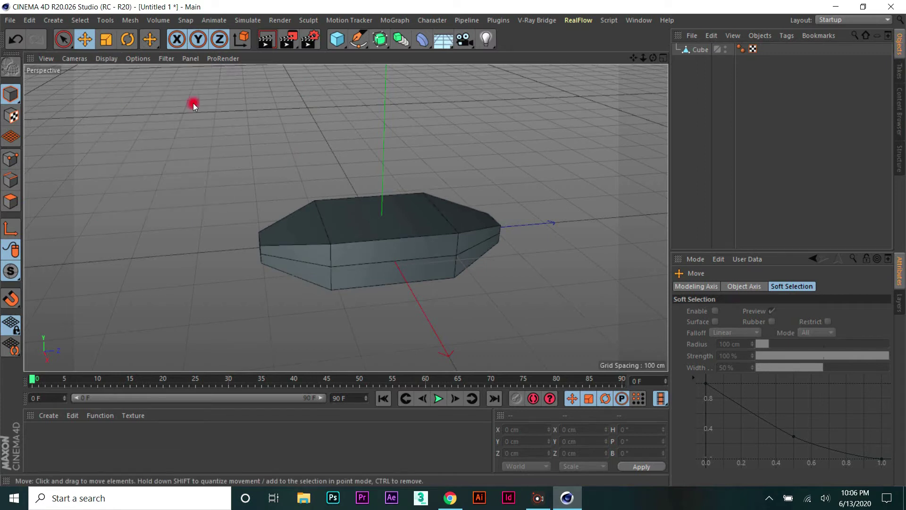
left_click(381, 46)
Step: Nest the cube under the Subdivision Surface and scale it to 163.863 × 48.501 × 404.2 cm
left_click_drag(701, 61, 710, 50)
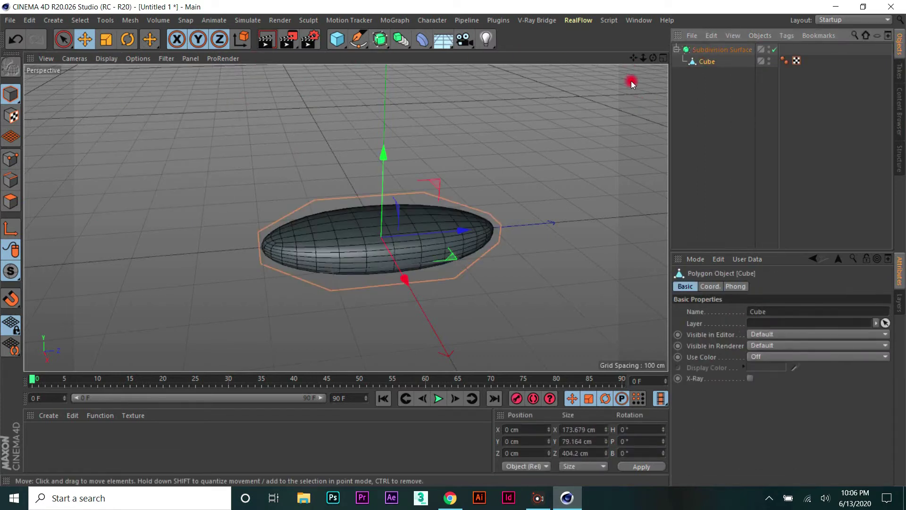
mouse_move(653, 58)
left_mouse_down()
mouse_move(613, 94)
mouse_move(653, 58)
left_mouse_up()
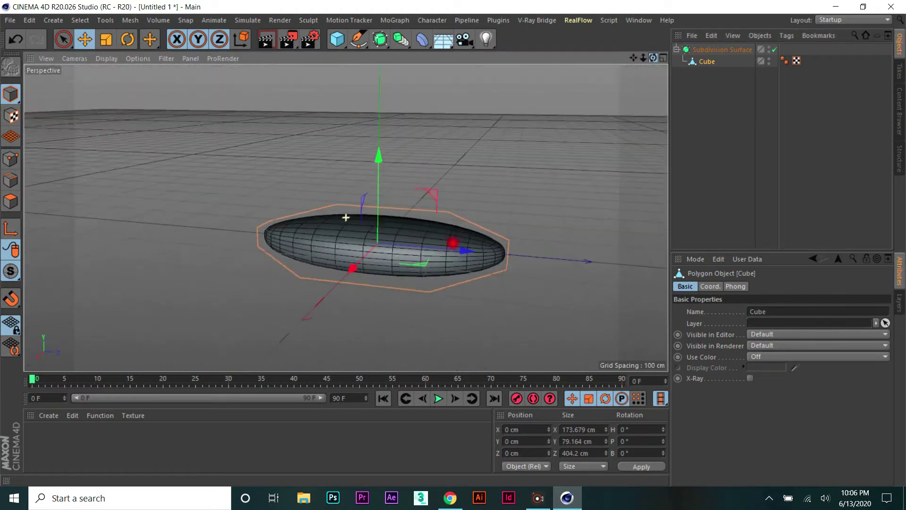
left_click_drag(345, 217, 349, 215)
left_click_drag(382, 263, 382, 256, "alt")
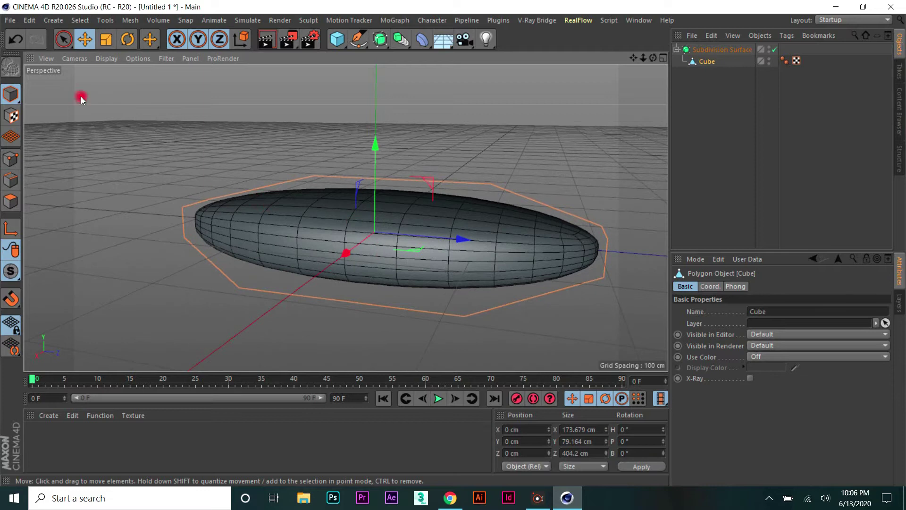
key("t")
left_click_drag(372, 138, 383, 177)
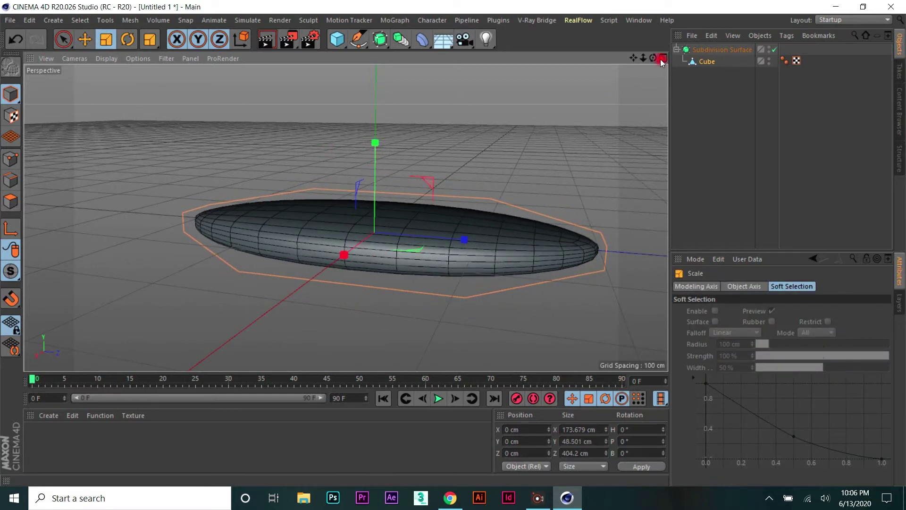
left_click_drag(465, 264, 452, 242, "alt")
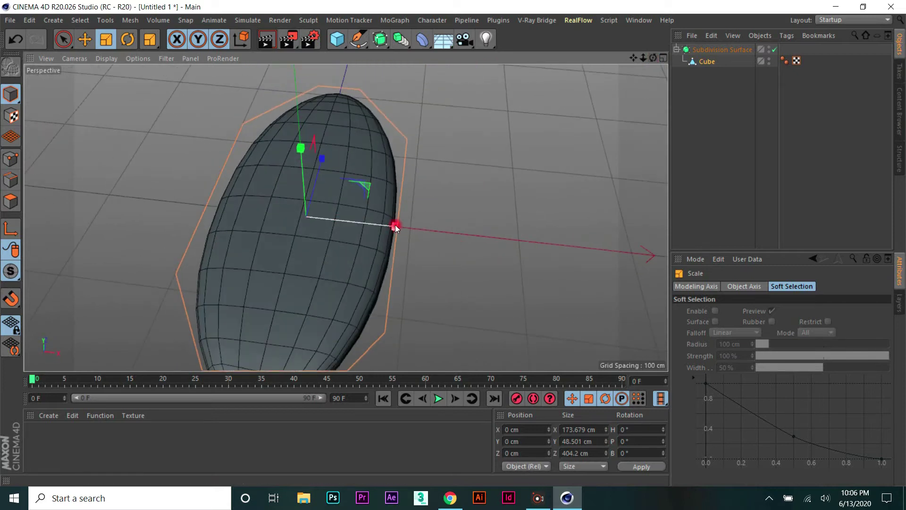
left_click_drag(395, 225, 391, 226)
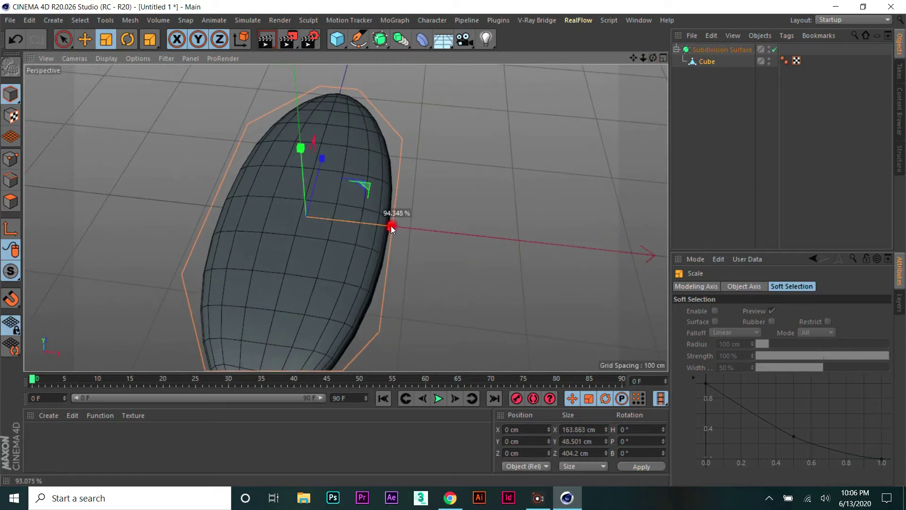
left_click(77, 42)
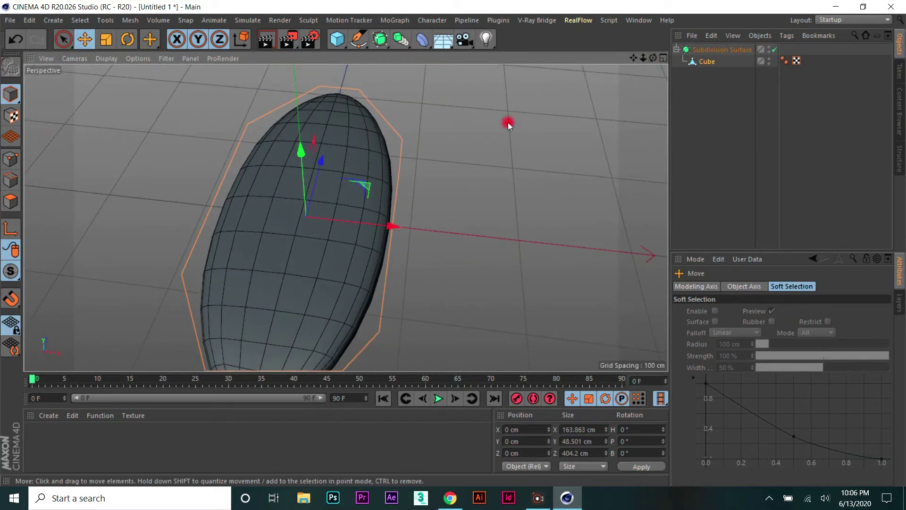
Step: Add a Cloner, nest the Subdivision Surface under it, and set Count to 10
left_click(410, 20)
left_click(423, 147)
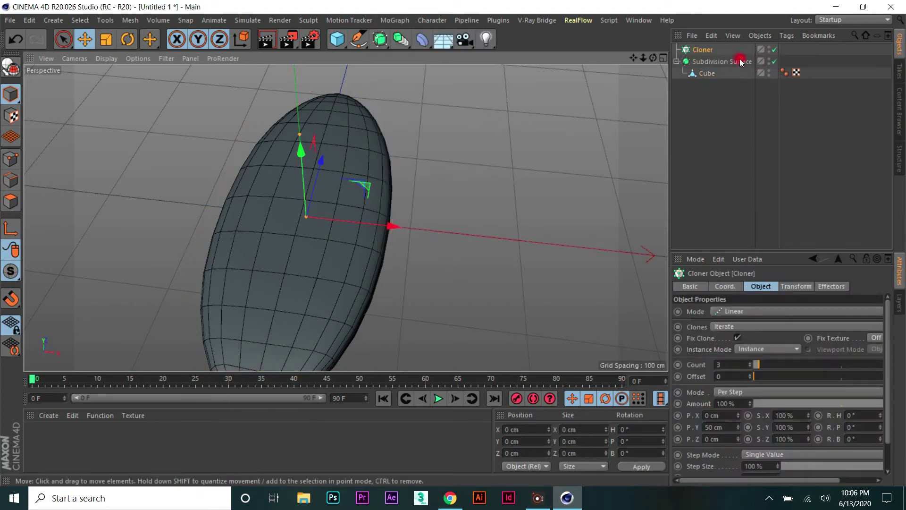
left_click_drag(740, 60, 710, 50)
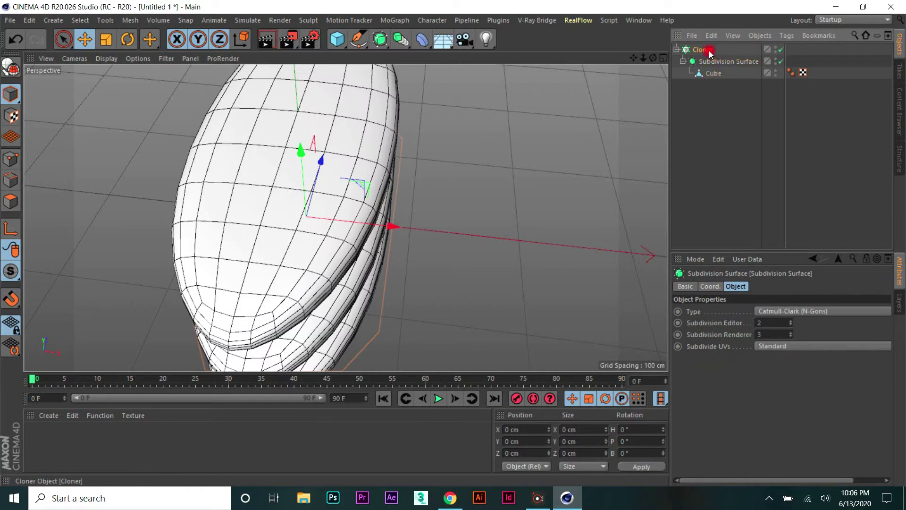
left_click(703, 49)
scroll(550, 166, "down", 5)
mouse_move(653, 58)
left_mouse_down()
mouse_move(434, 239)
mouse_move(558, 303)
left_mouse_up()
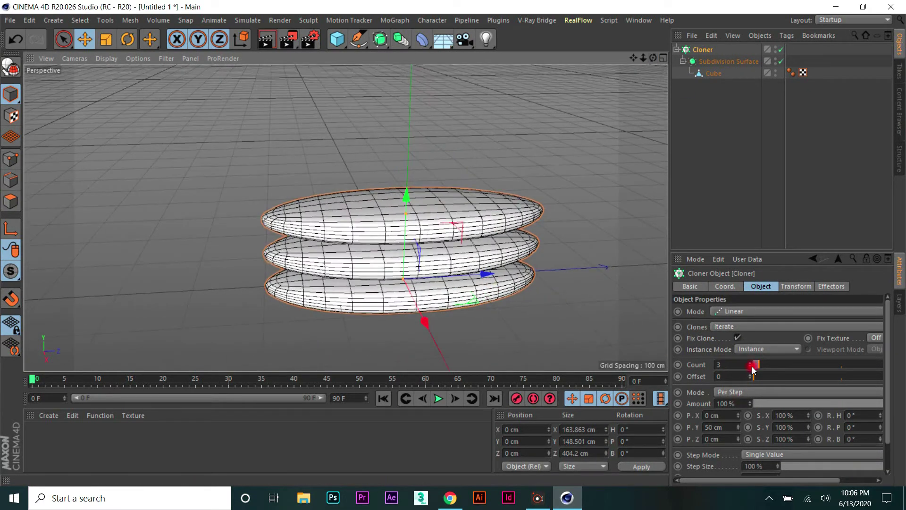
left_click_drag(752, 366, 779, 368)
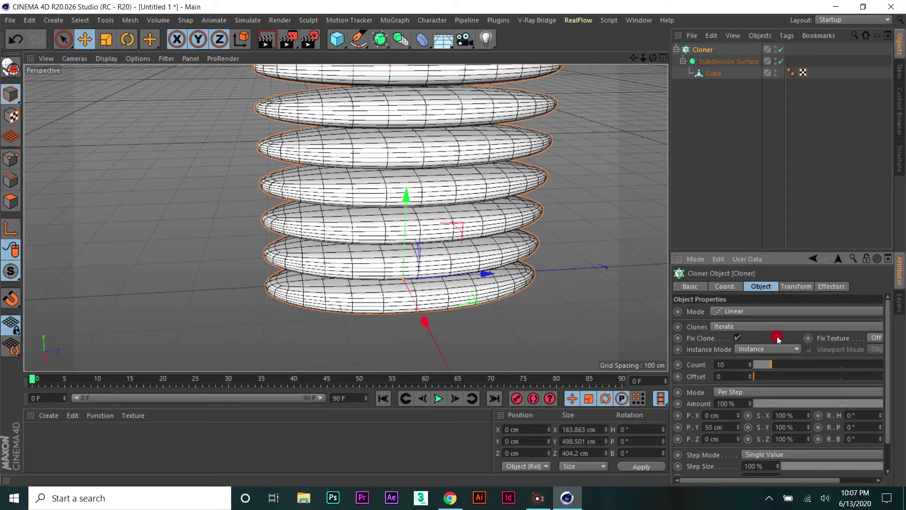
left_click(774, 310)
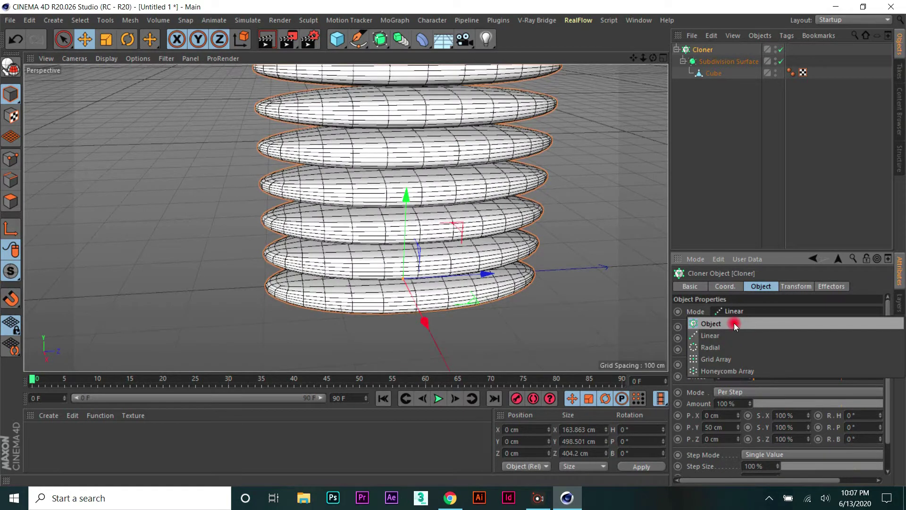
Step: Switch the Cloner to Radial mode with 10 clones at a 206 cm radius
left_click(739, 347)
scroll(457, 242, "down", 3)
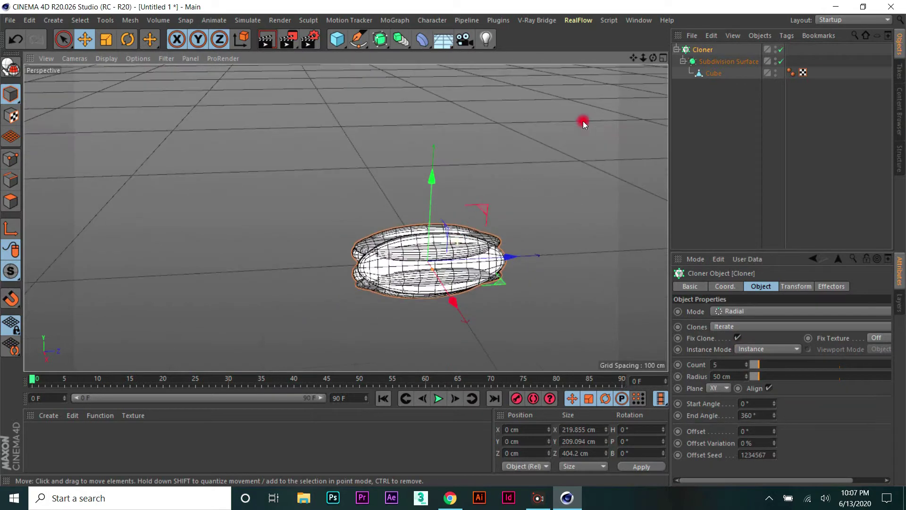
left_click_drag(663, 60, 414, 289)
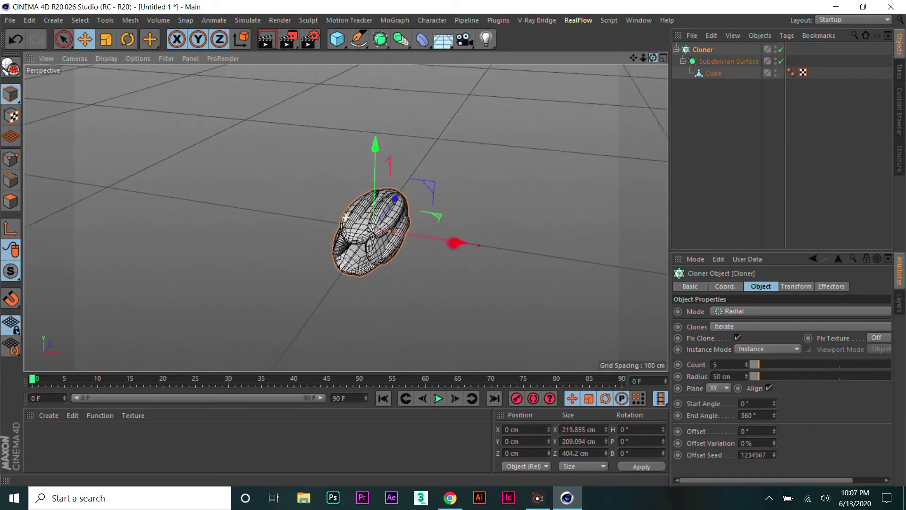
scroll(395, 270, "up", 5)
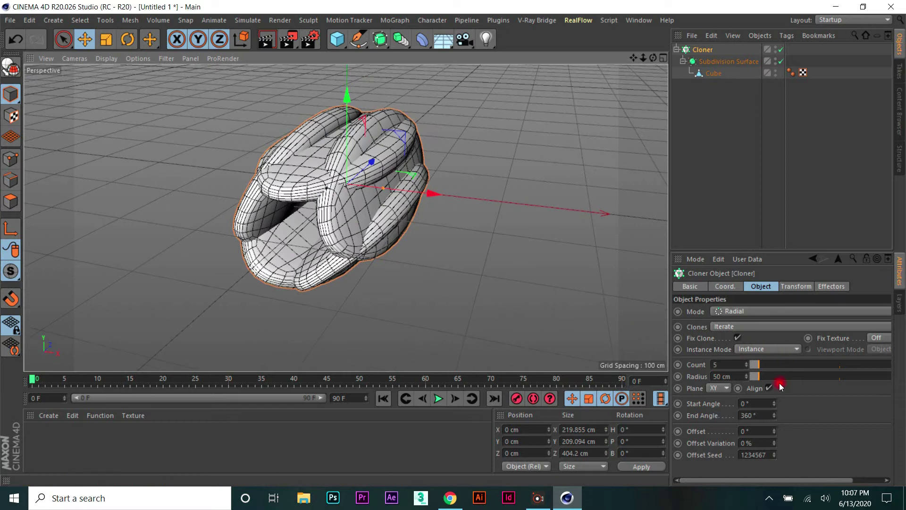
left_click_drag(760, 378, 776, 379)
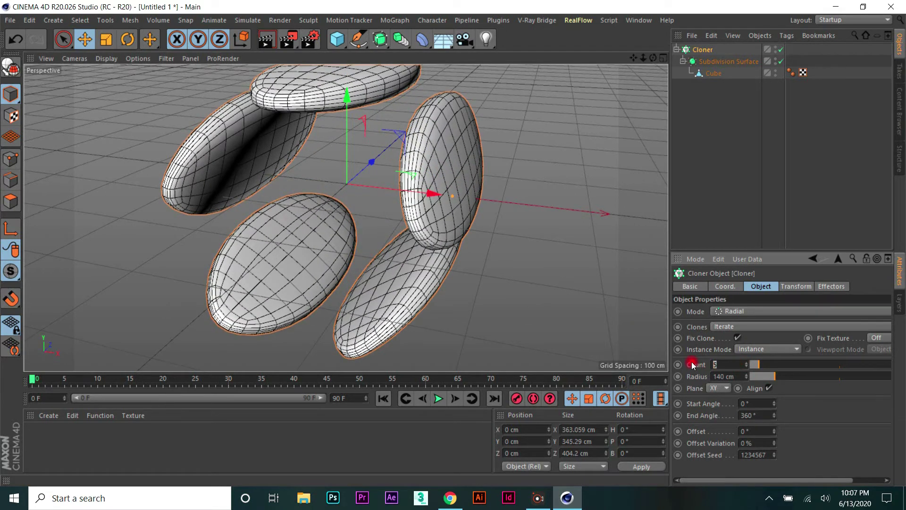
left_click_drag(692, 364, 596, 341)
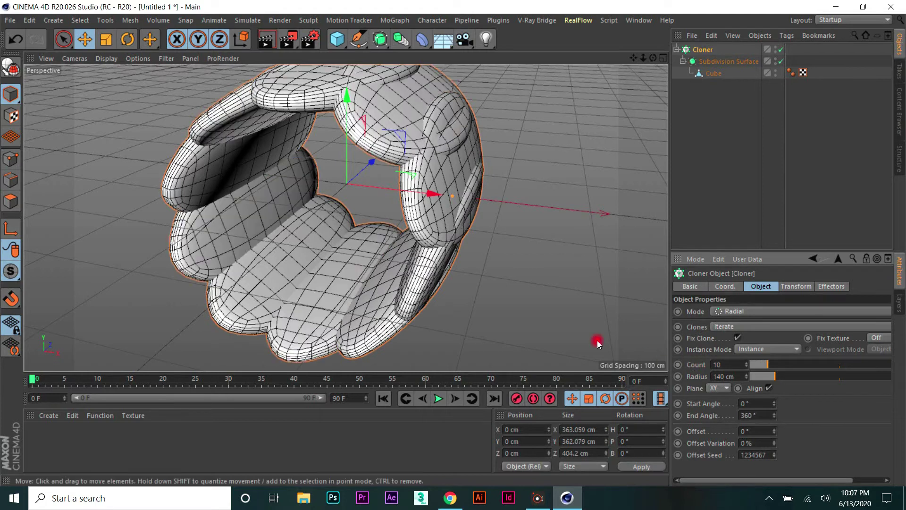
left_click_drag(642, 58, 449, 242)
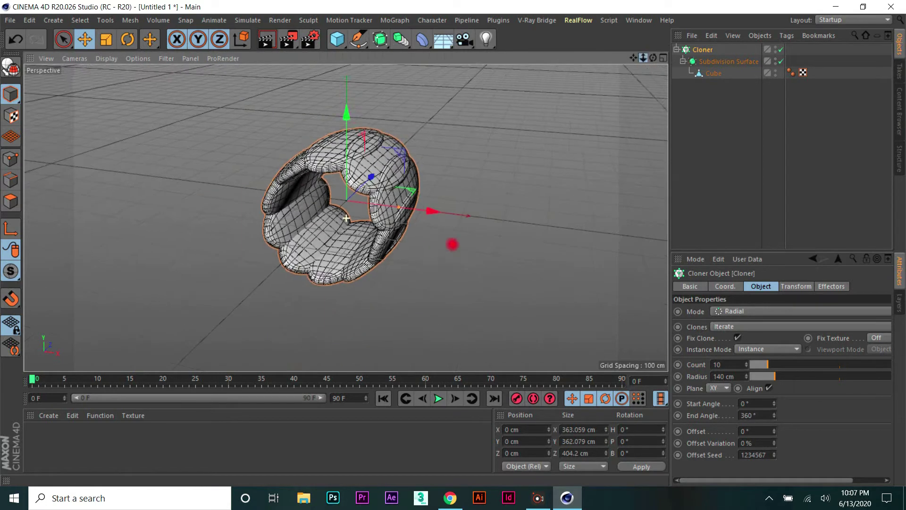
left_click_drag(654, 57, 453, 241)
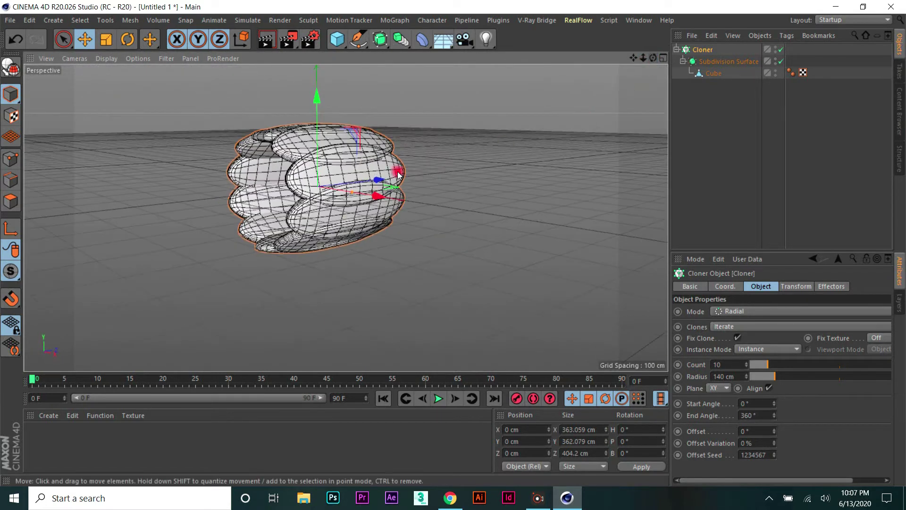
scroll(335, 174, "up", 5)
left_click_drag(781, 377, 788, 378)
scroll(493, 291, "down", 3)
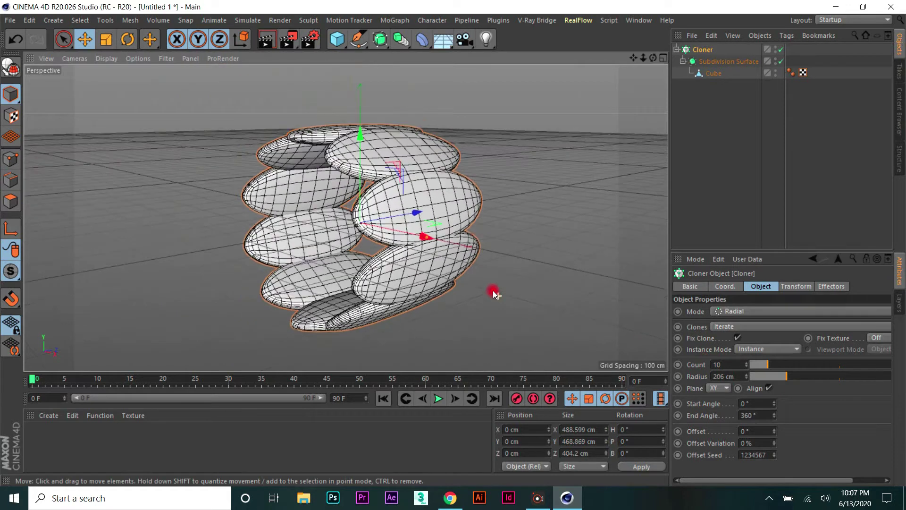
mouse_move(653, 58)
left_mouse_down()
mouse_move(454, 241)
mouse_move(429, 245)
left_mouse_up()
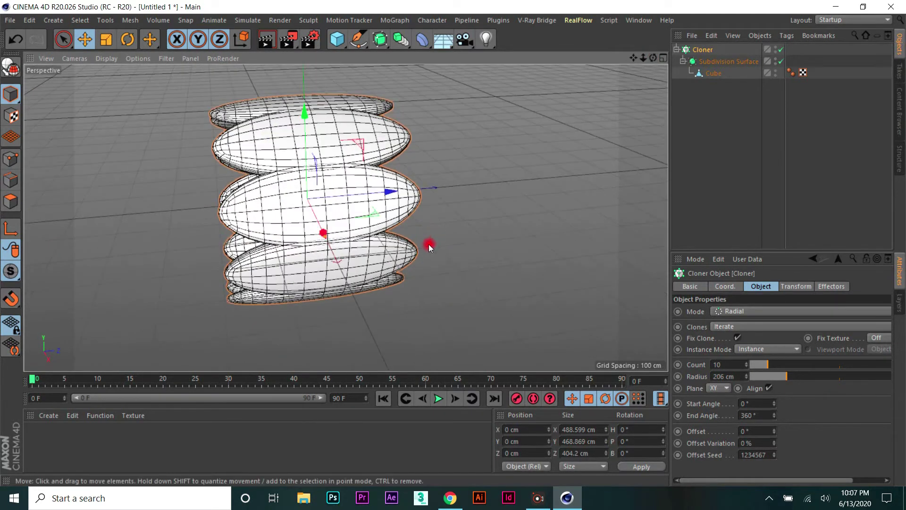
Step: Add a second Cloner.1, nest the ring Cloner inside it, and raise its count
left_click(678, 50)
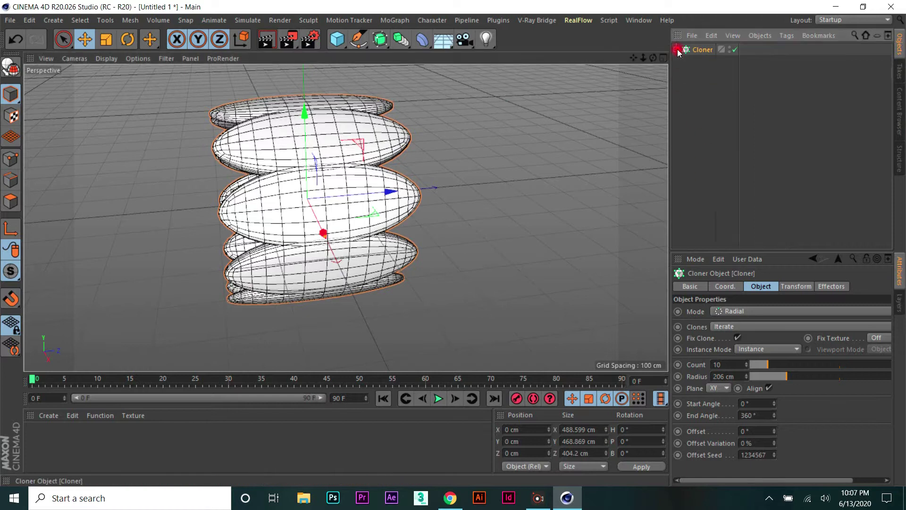
left_click(402, 21)
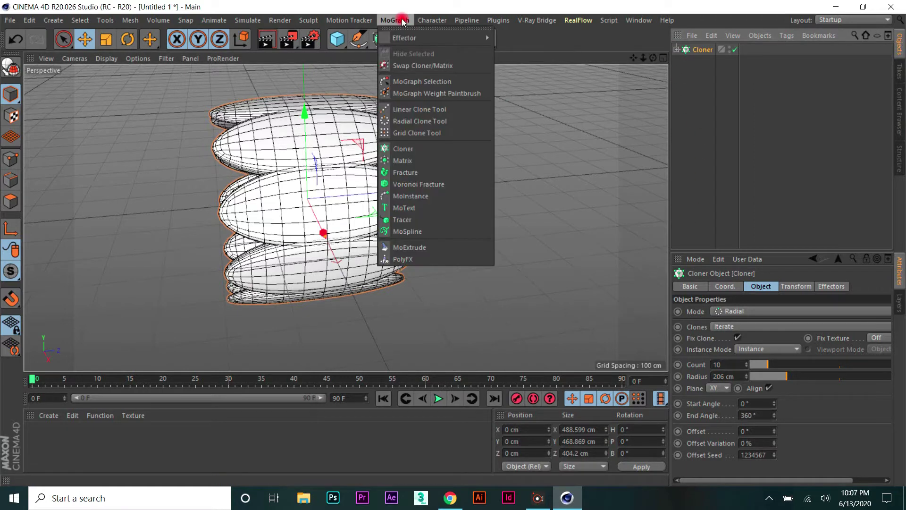
left_click(423, 151)
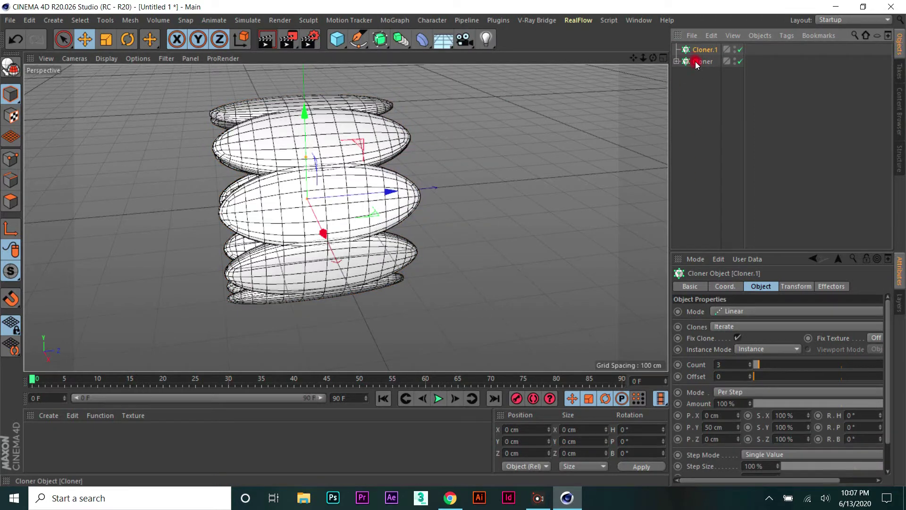
left_click_drag(695, 61, 703, 49)
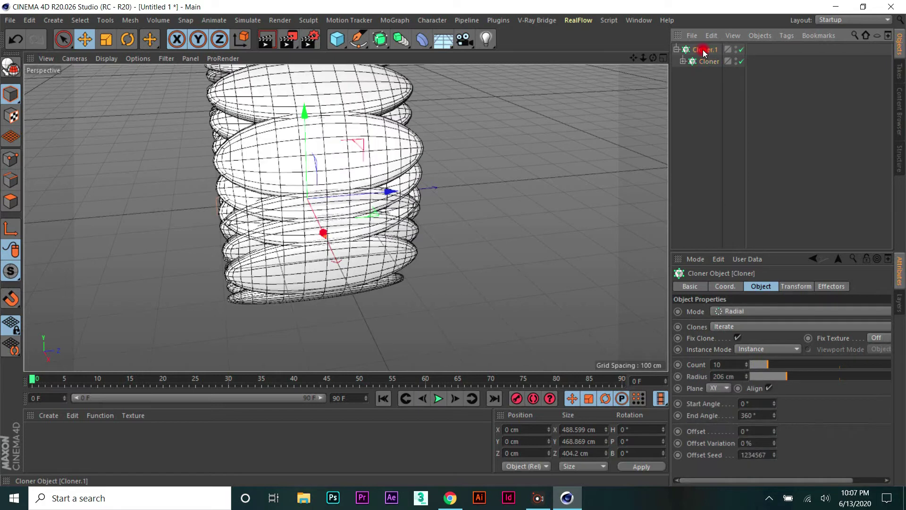
left_click(703, 49)
left_click(738, 312)
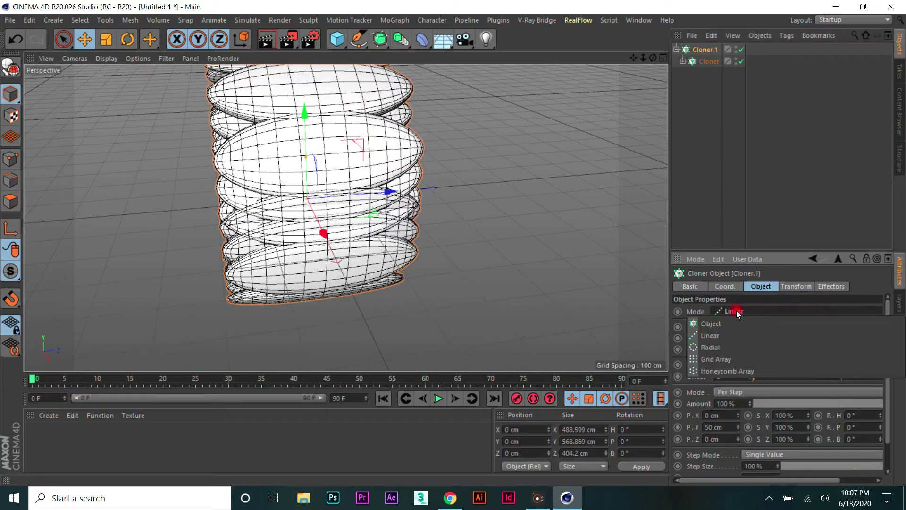
left_click(729, 336)
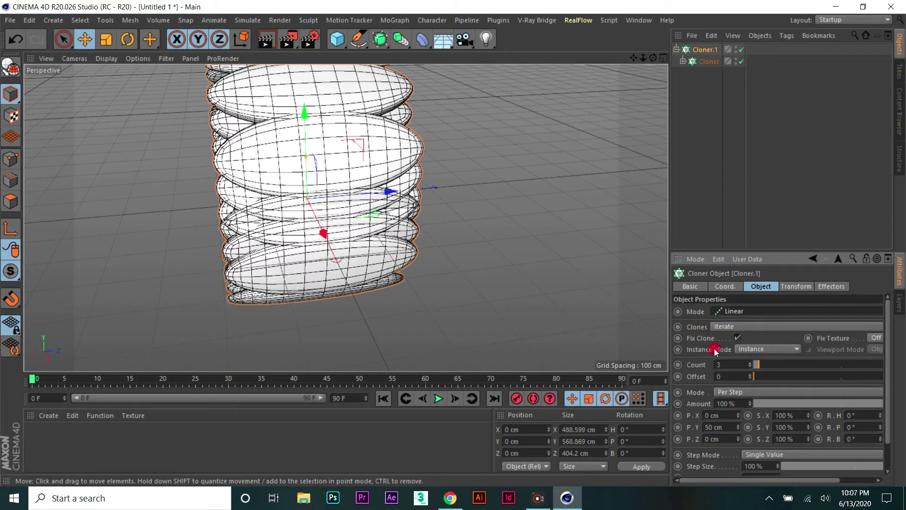
left_click_drag(761, 365, 765, 364)
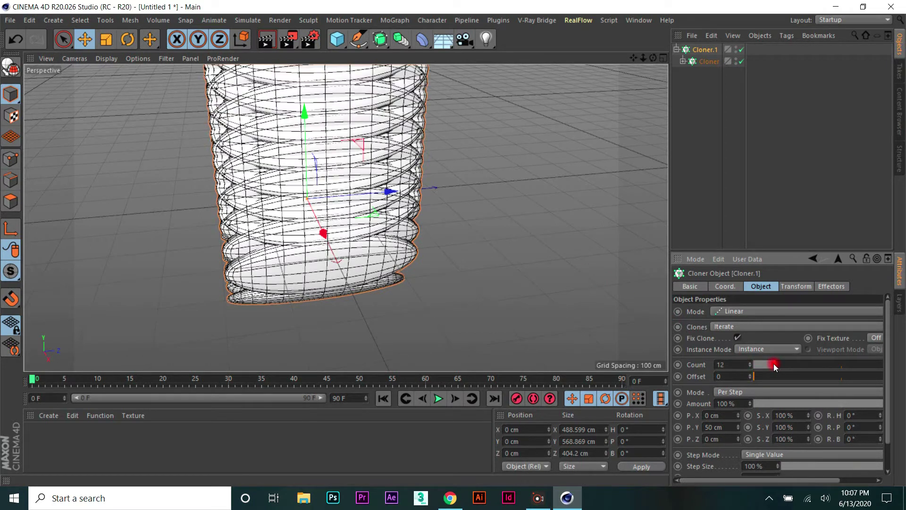
Step: Switch Cloner.1 to Radial mode
left_click(743, 320)
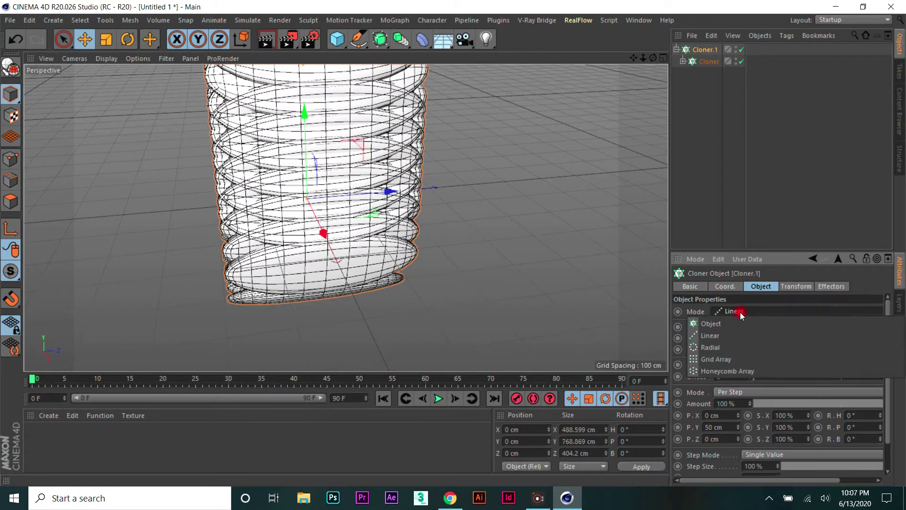
left_click(732, 341)
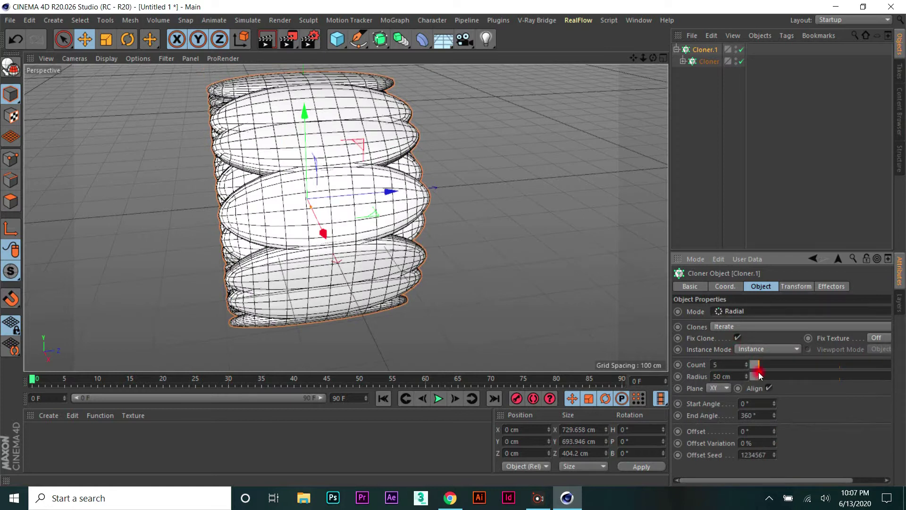
mouse_move(758, 376)
left_mouse_down()
mouse_move(769, 376)
mouse_move(760, 375)
left_mouse_up()
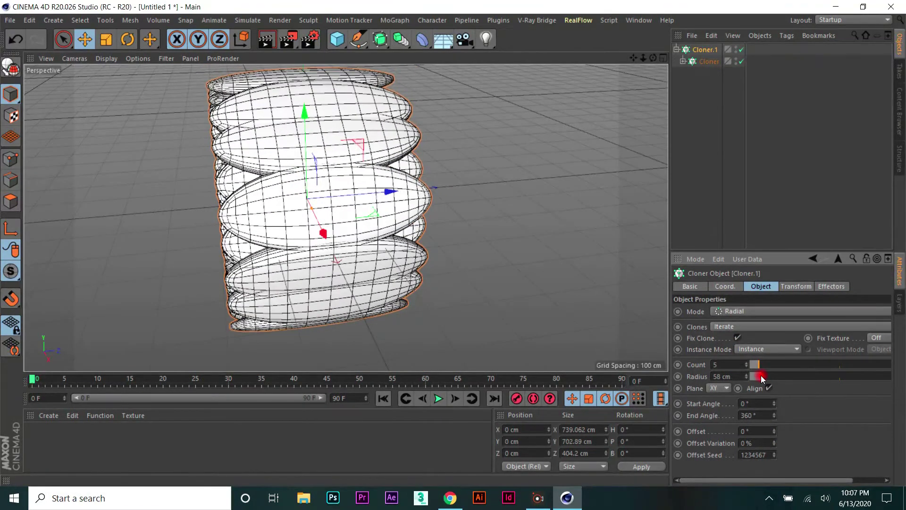
key("ctrl+z")
key("ctrl+z")
key("ctrl+z")
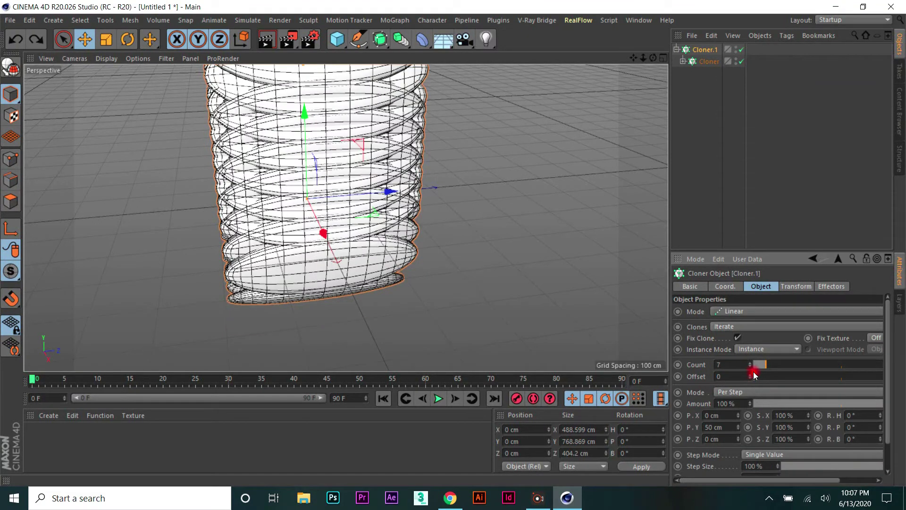
left_click(746, 315)
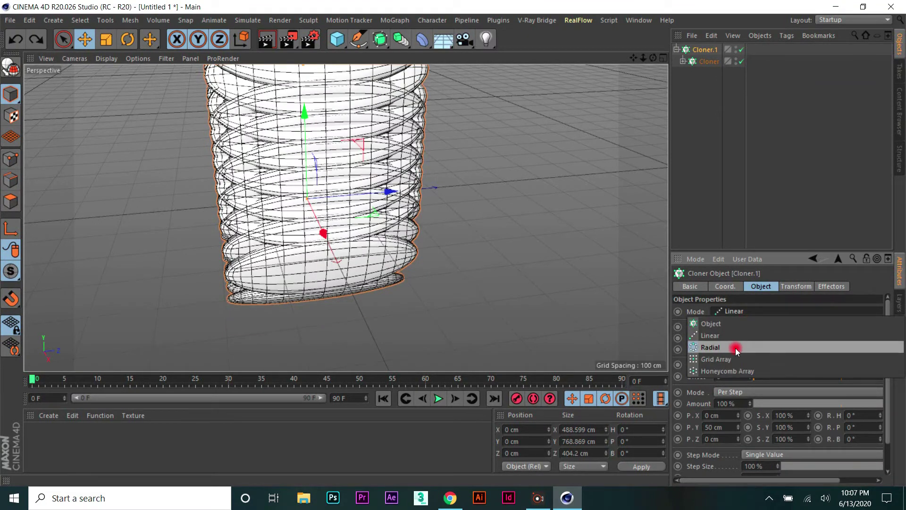
left_click(739, 345)
left_click_drag(651, 58, 613, 253)
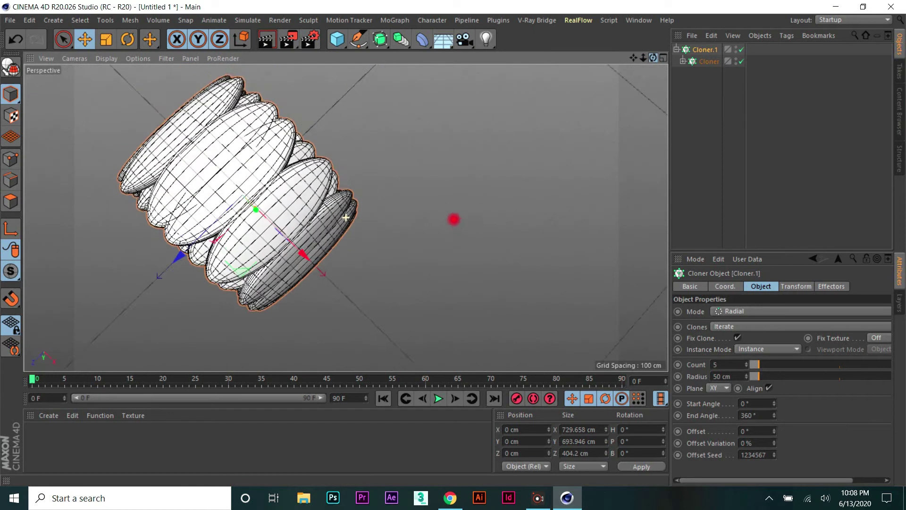
Step: Set Cloner.1's Z position to -175 cm, then move the ring Cloner back out
left_click(725, 286)
left_click_drag(738, 335, 744, 383)
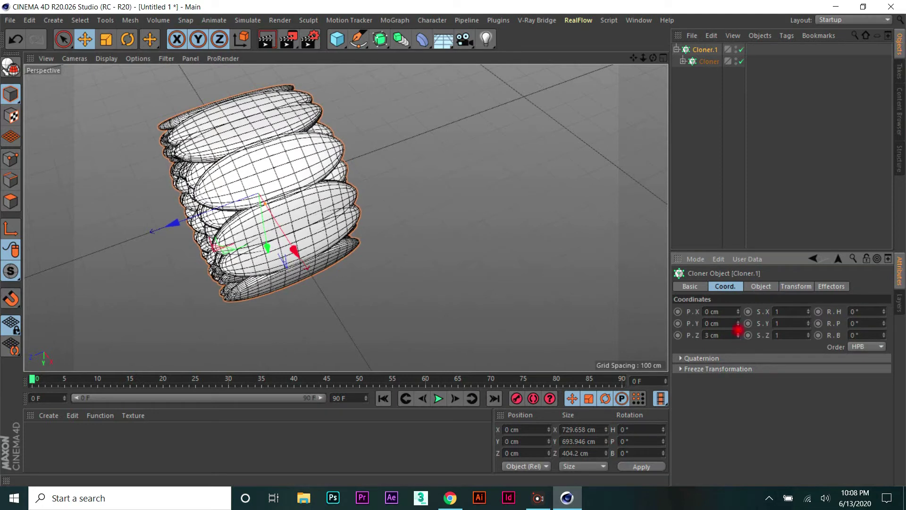
left_click_drag(738, 335, 723, 60)
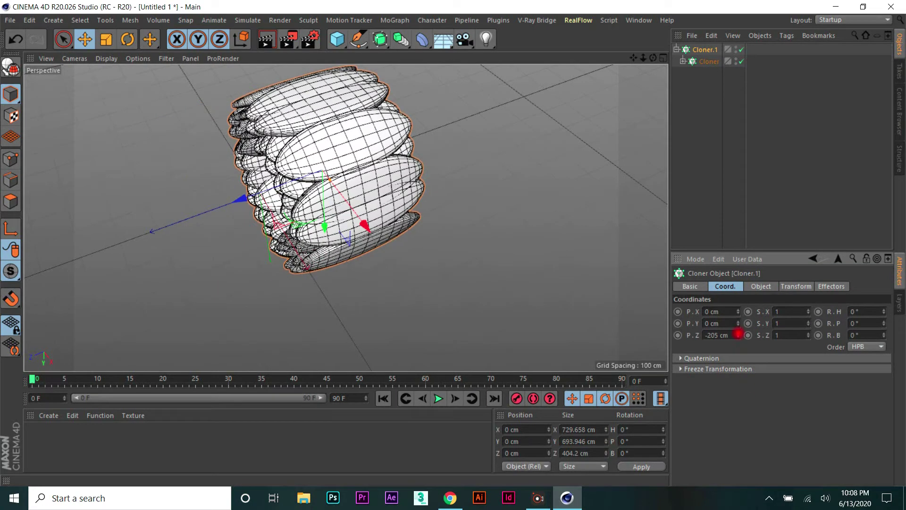
left_click(707, 61)
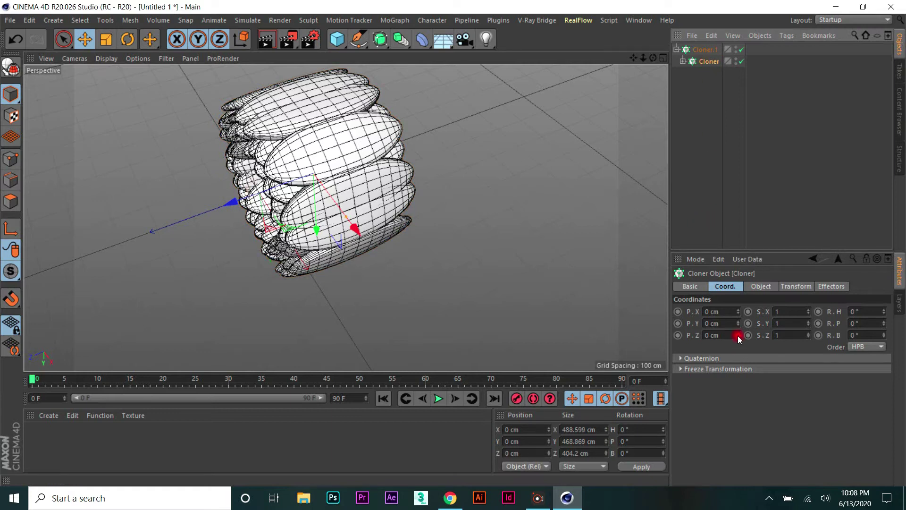
left_click_drag(737, 333, 738, 333)
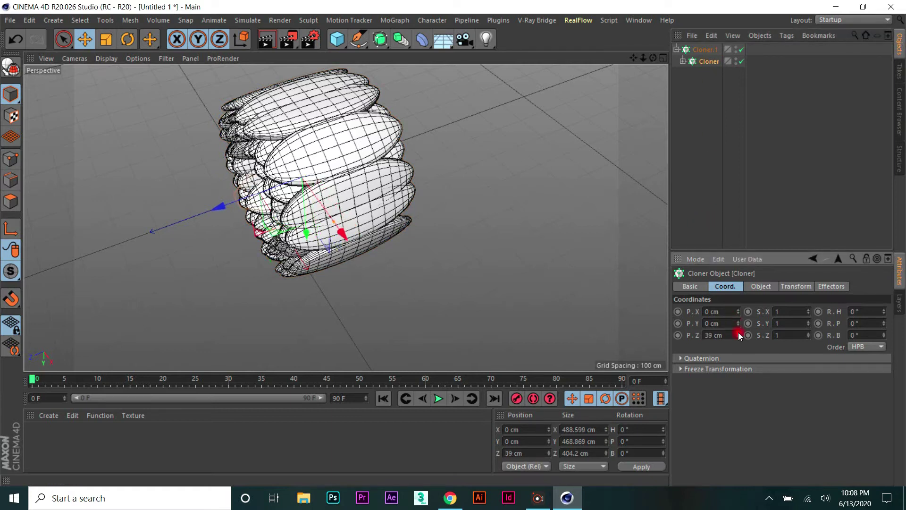
left_click(700, 50)
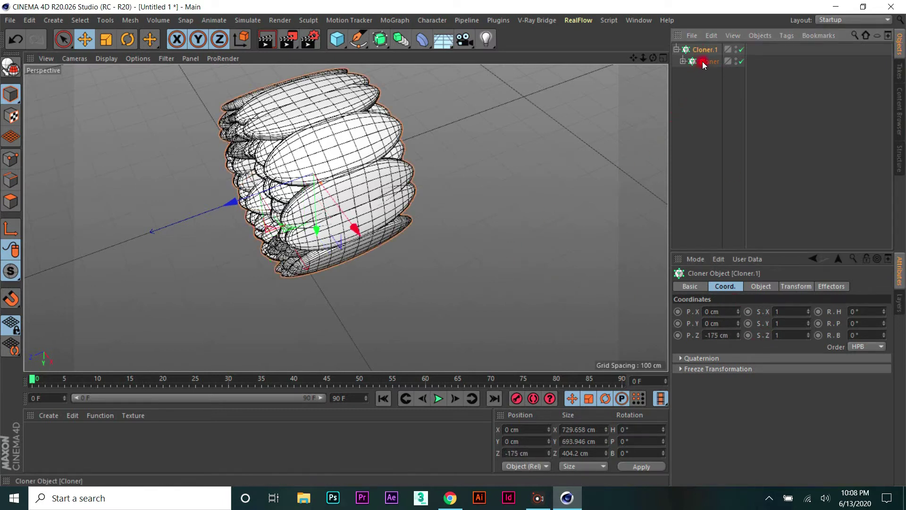
left_click_drag(702, 61, 708, 80)
Step: Delete Cloner.1 and nest the ring Cloner inside a new Cloner.1
key("Delete")
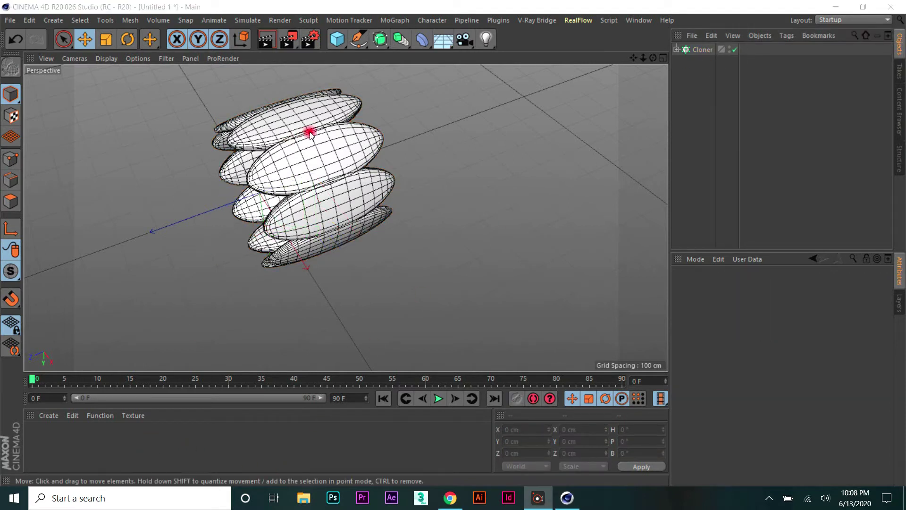
left_click(699, 50)
left_click(676, 49)
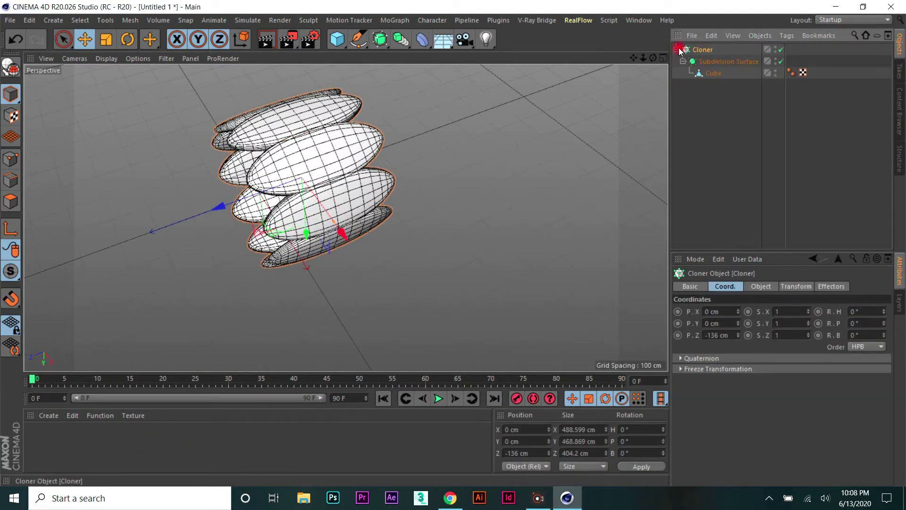
left_click(443, 21)
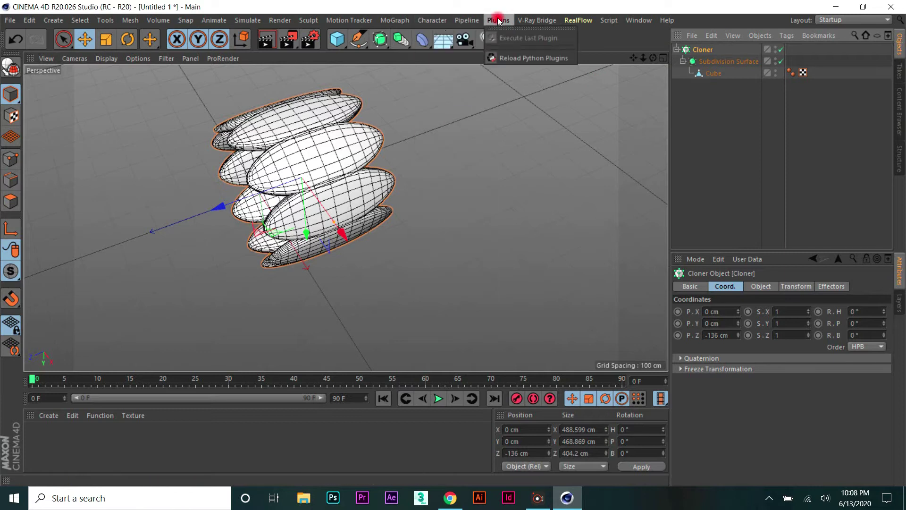
left_click(395, 20)
left_click(421, 150)
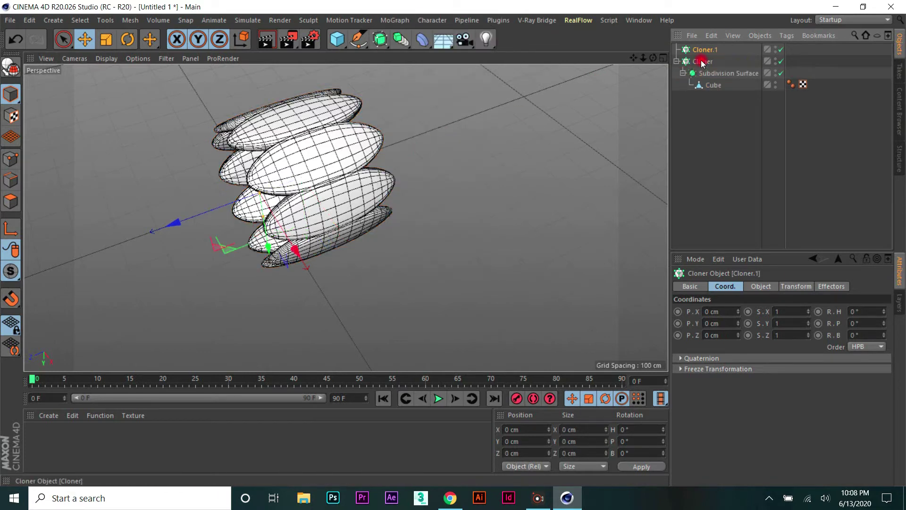
left_click_drag(705, 55, 703, 50)
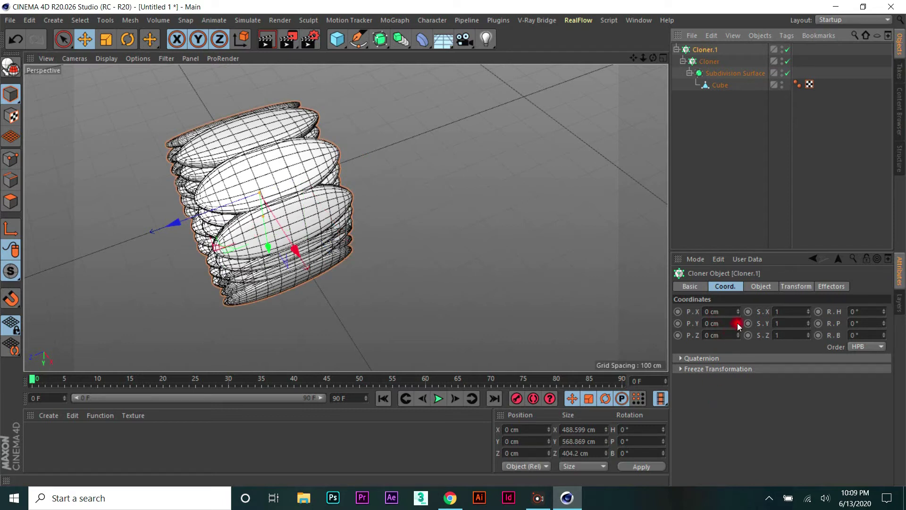
Step: Set Cloner.1's linear step to P.Y 0 cm and P.Z about 386 cm
left_click_drag(738, 321, 737, 319)
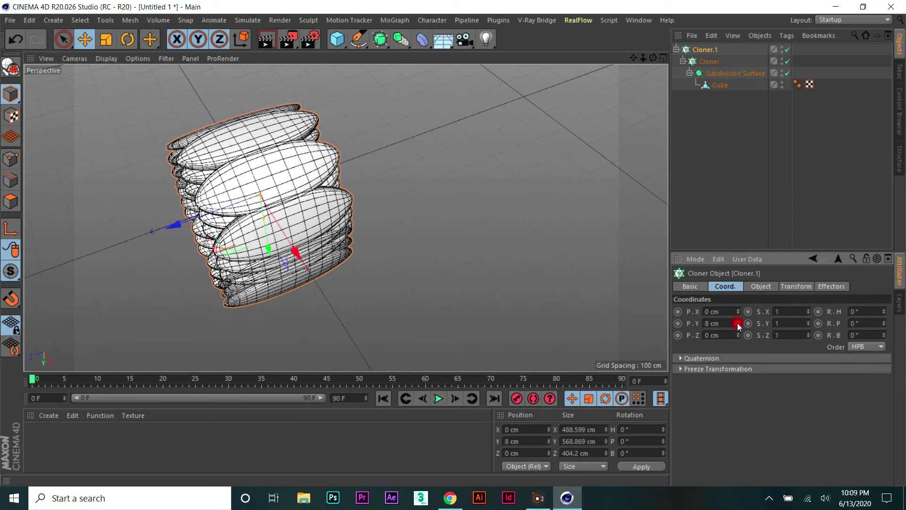
key("ctrl+z")
left_click(757, 287)
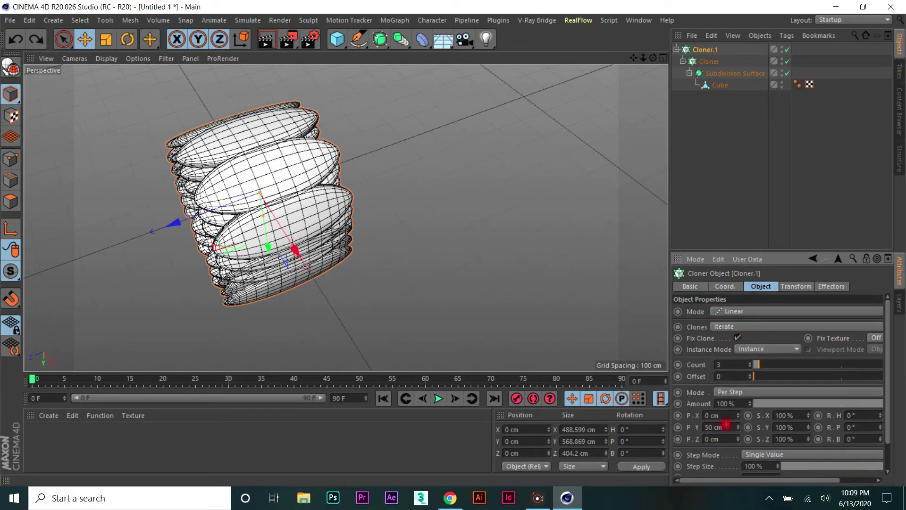
type("0")
key("Return")
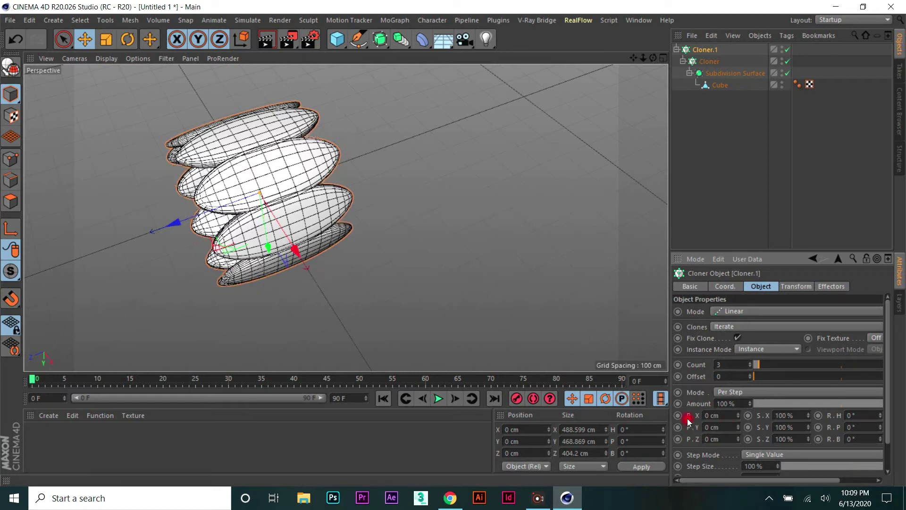
mouse_move(739, 440)
left_mouse_down()
mouse_move(738, 450)
mouse_move(737, 432)
mouse_move(719, 434)
left_mouse_up()
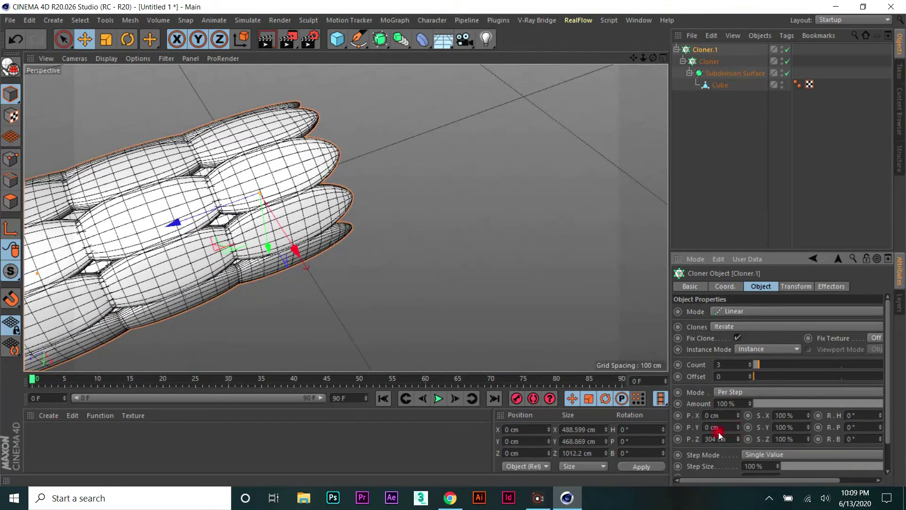
scroll(436, 259, "down", 3)
scroll(472, 275, "down", 2)
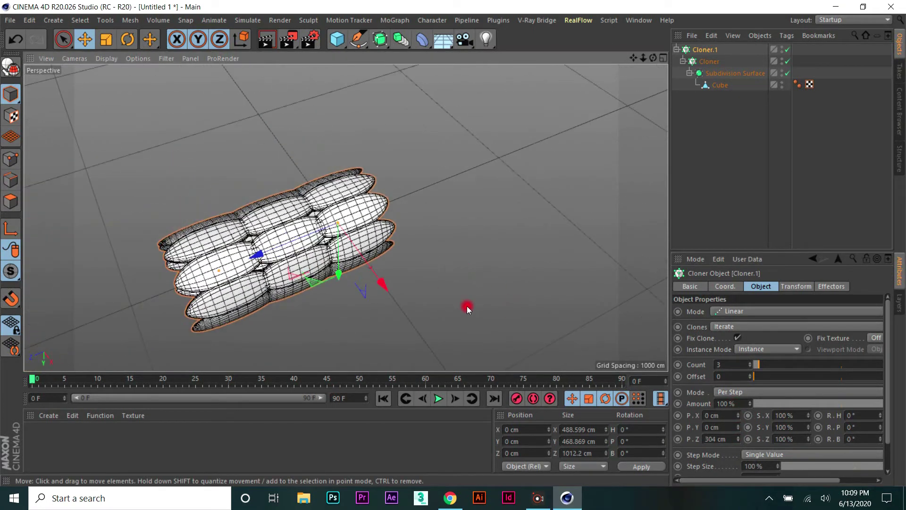
scroll(184, 335, "up", 5)
scroll(237, 306, "down", 2)
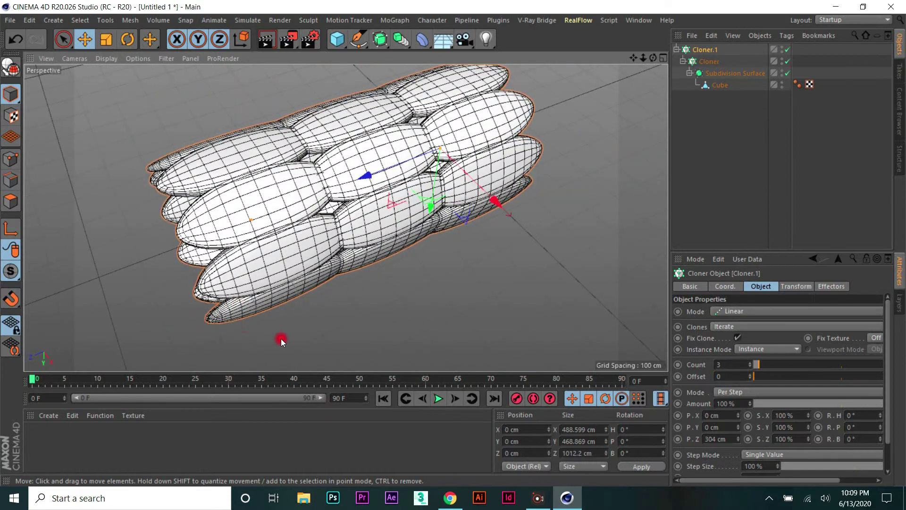
mouse_move(738, 438)
left_mouse_down()
mouse_move(737, 419)
mouse_move(737, 439)
left_mouse_up()
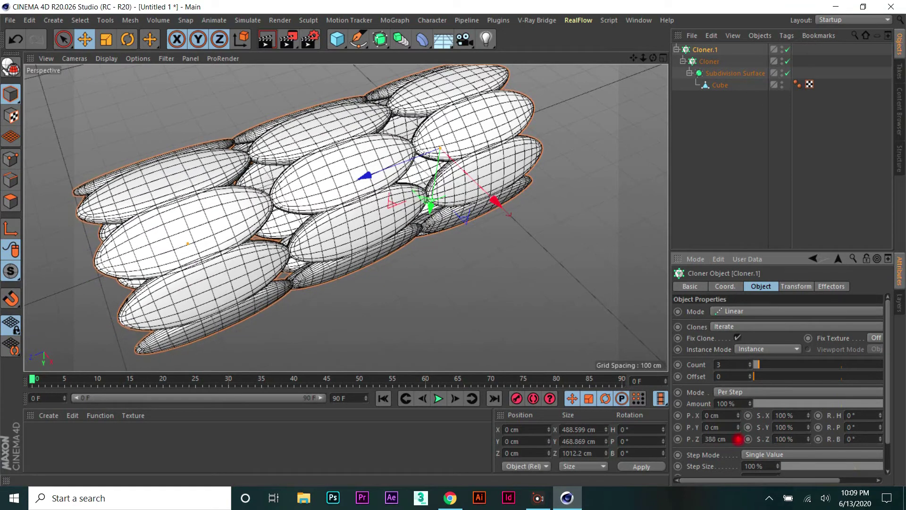
left_click(710, 61)
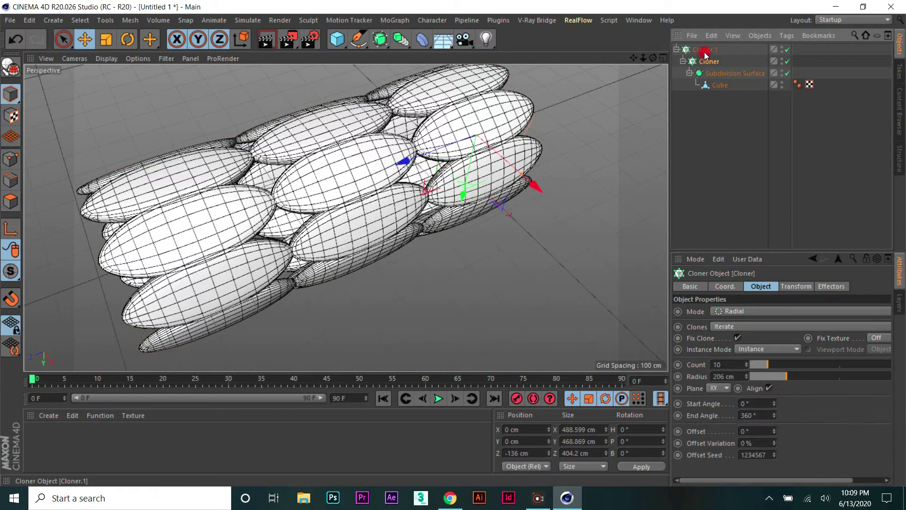
left_click(705, 49)
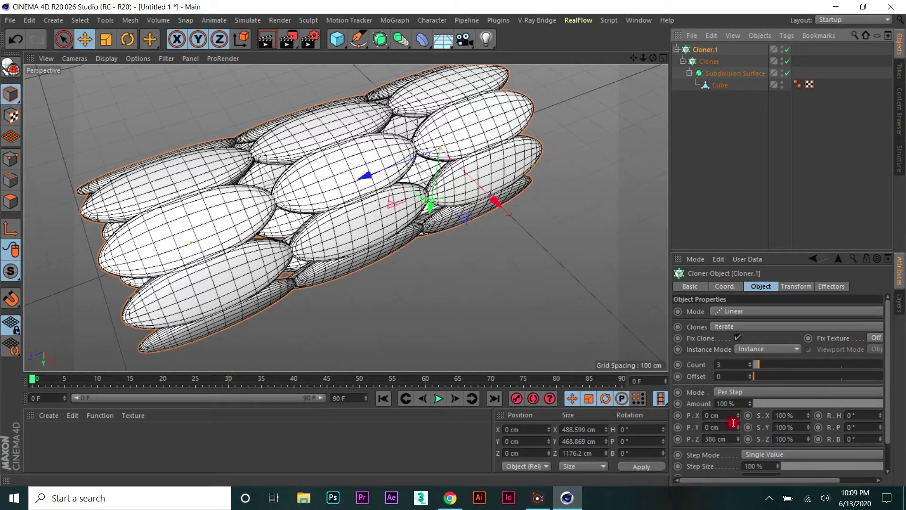
Step: Rotate the inner radial Cloner about its bank axis by roughly -28°
left_click(709, 61)
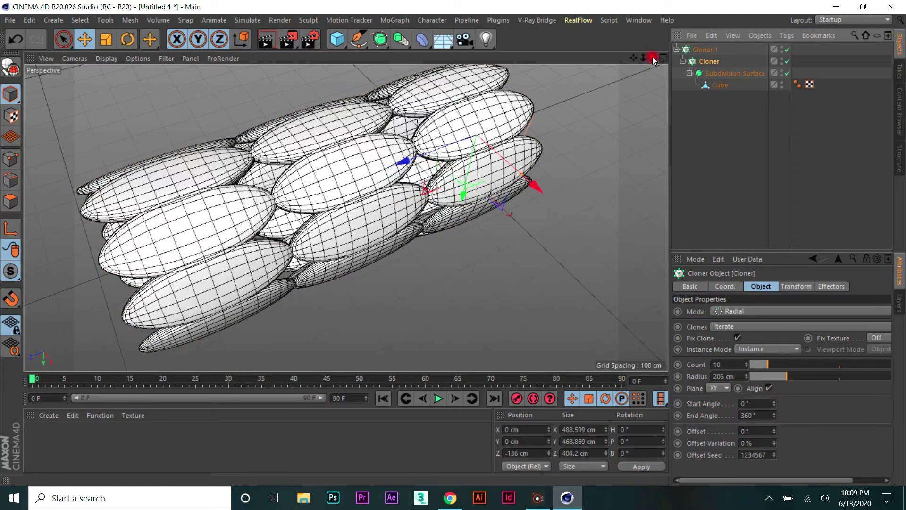
left_click_drag(652, 56, 590, 61)
left_click_drag(453, 243, 653, 57)
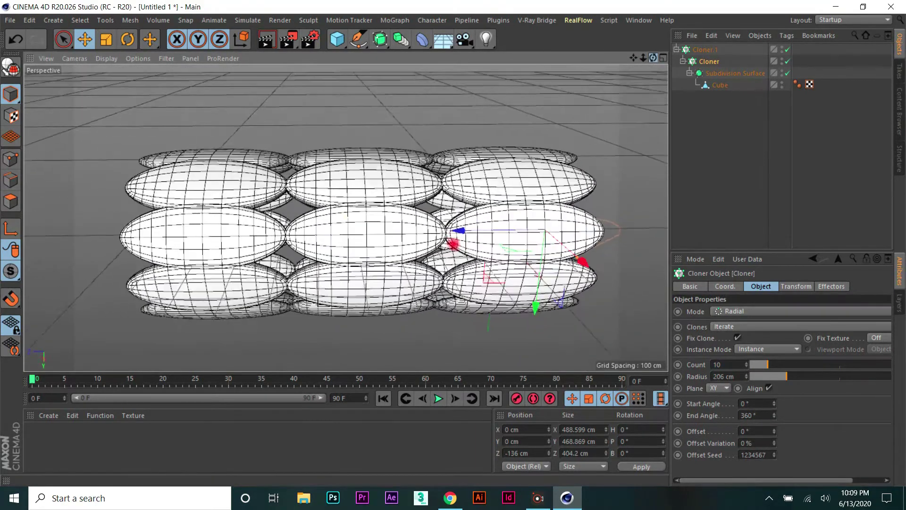
left_click(698, 50)
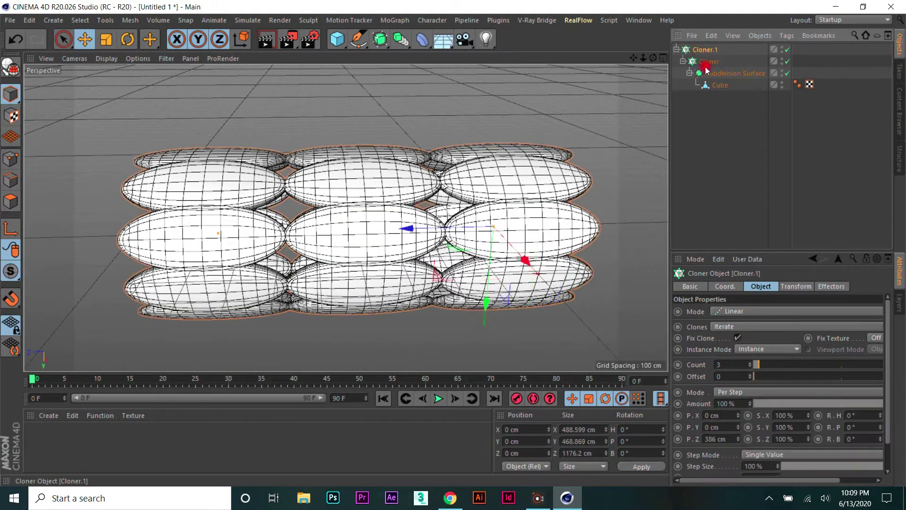
left_click(709, 62)
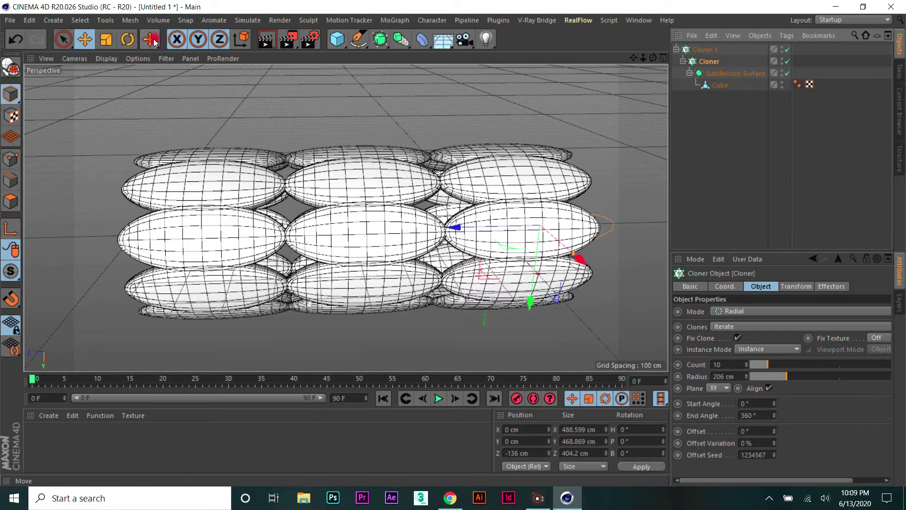
left_click(127, 39)
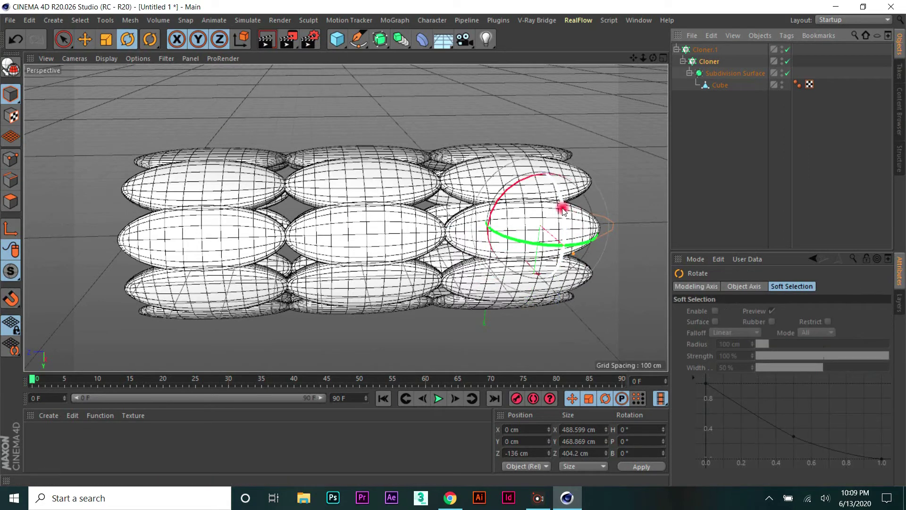
left_click_drag(562, 206, 560, 252)
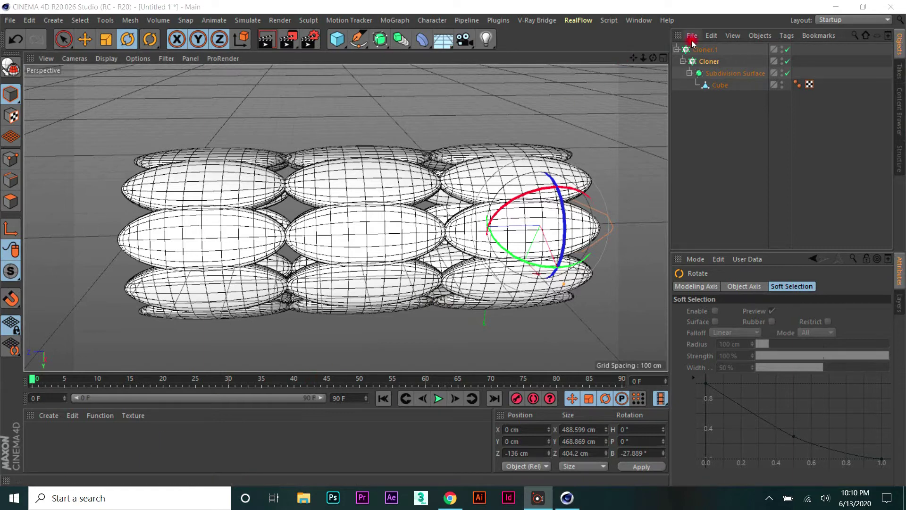
Step: Select Cloner.1 and show its Coord. tab values
left_click(704, 49)
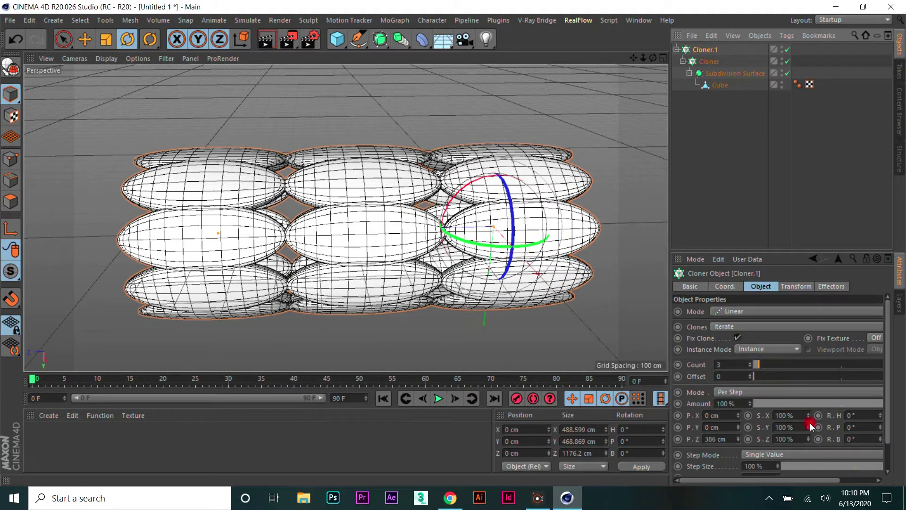
left_click(723, 287)
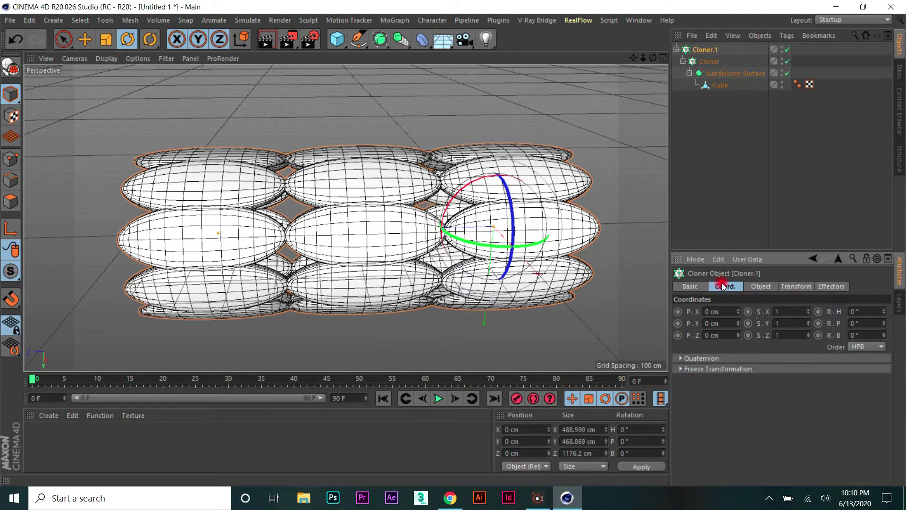
left_click(88, 41)
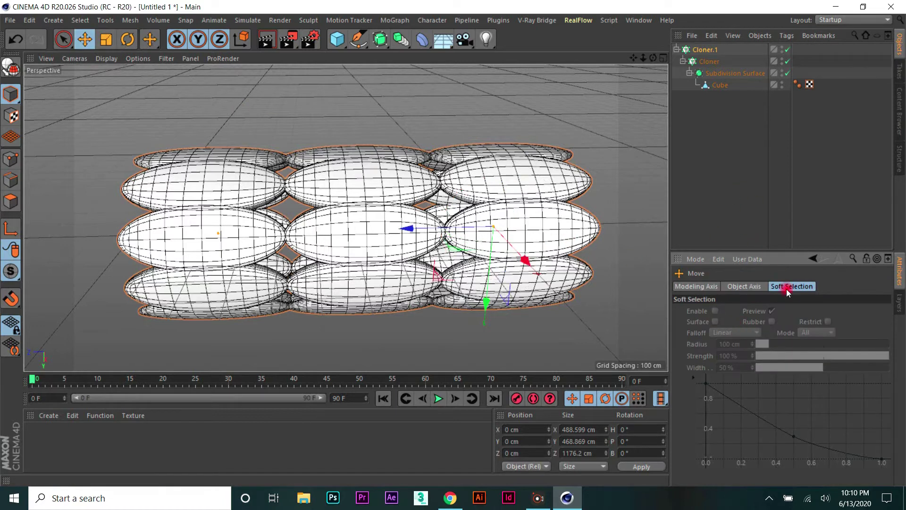
left_click(714, 50)
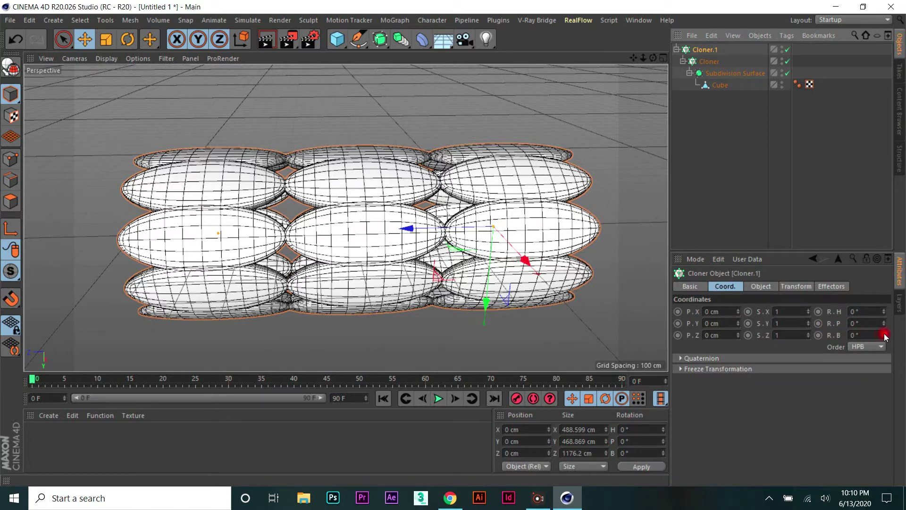
Step: Reset the outer cloner's bank rotation back to 0°
left_click_drag(885, 336, 884, 332)
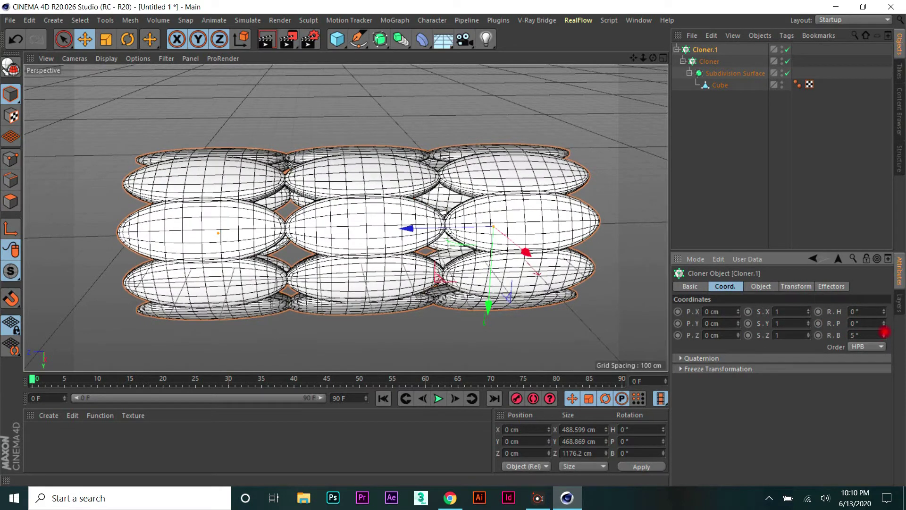
left_click_drag(884, 338, 885, 337)
type("0")
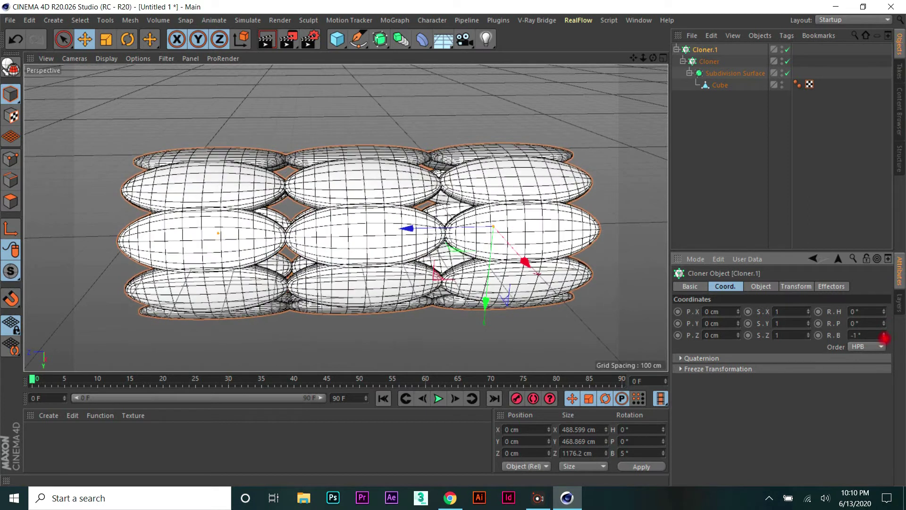
left_click(829, 337)
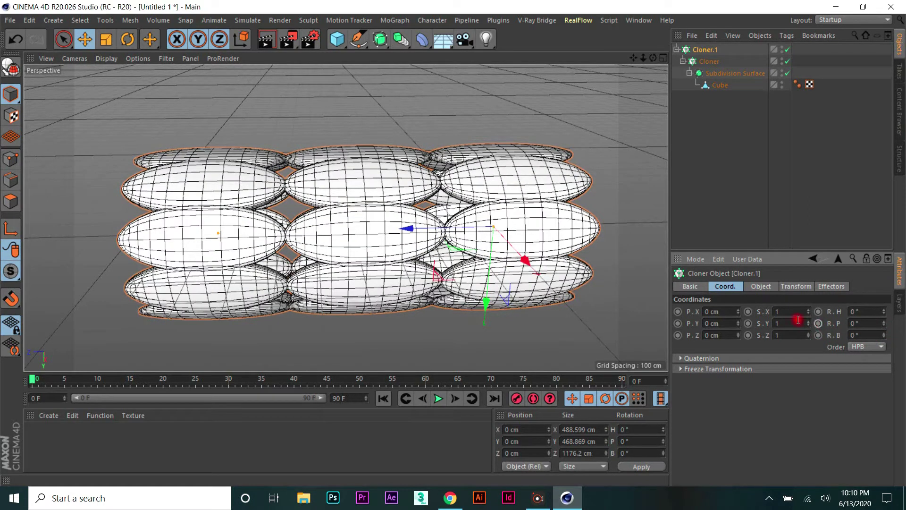
Step: Give each step of the linear cloner a 17° bank twist
left_click(762, 287)
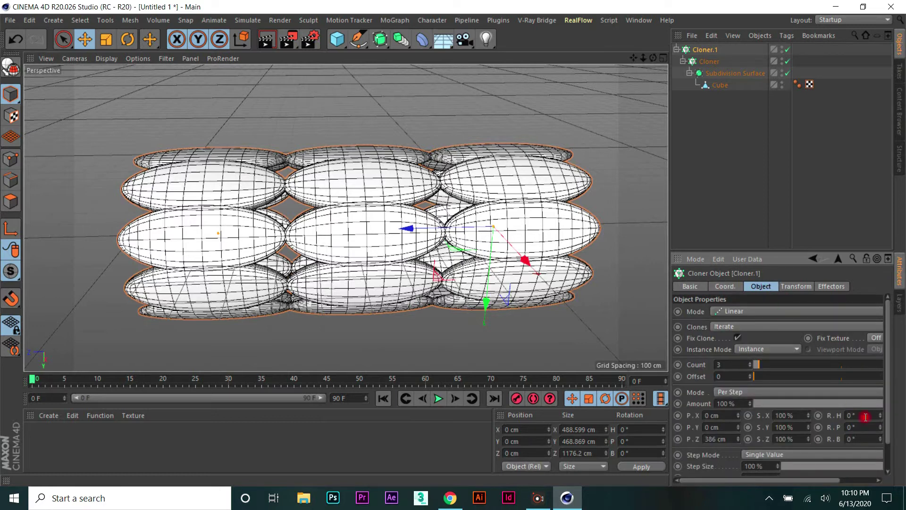
left_click_drag(882, 439, 883, 440)
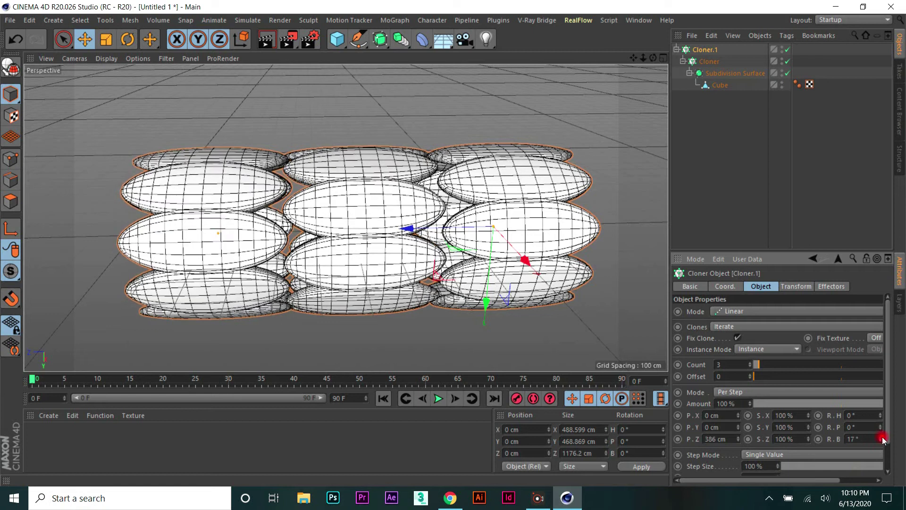
scroll(514, 204, "up", 2)
scroll(453, 201, "up", 3)
scroll(450, 208, "up", 2)
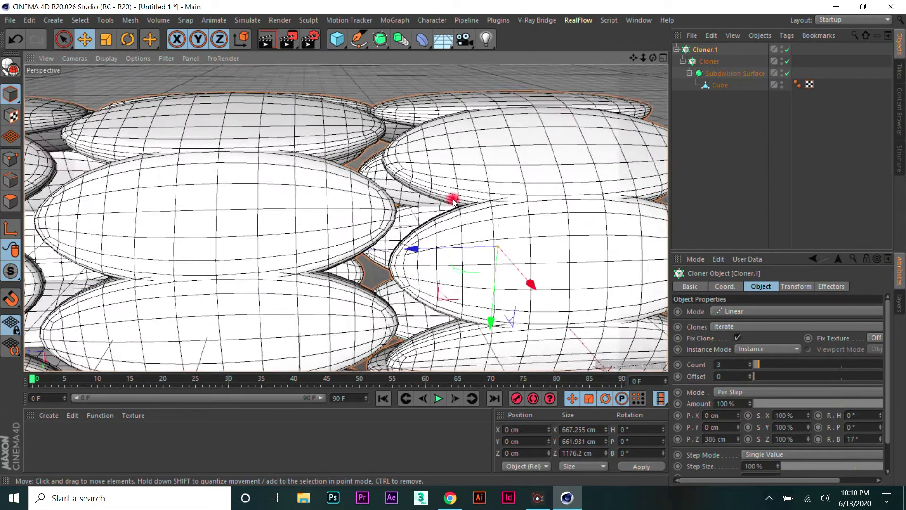
scroll(450, 217, "up", 2)
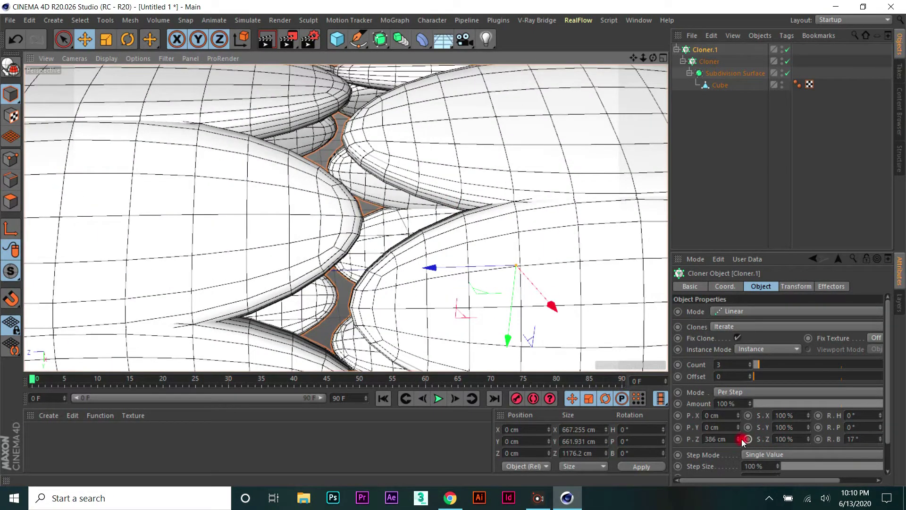
Step: Set the linear cloner's Z step spacing to 302 cm
left_click_drag(740, 443, 739, 441)
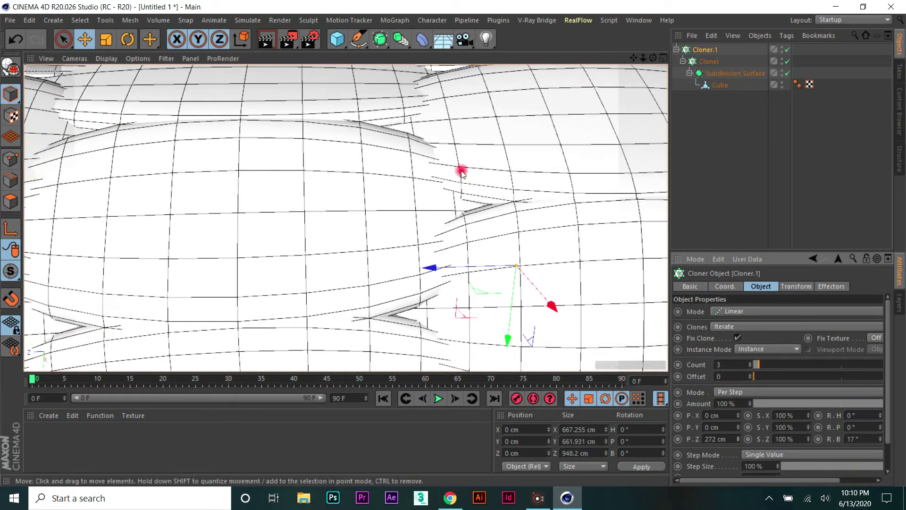
scroll(370, 189, "down", 2)
scroll(372, 188, "down", 4)
scroll(372, 184, "down", 3)
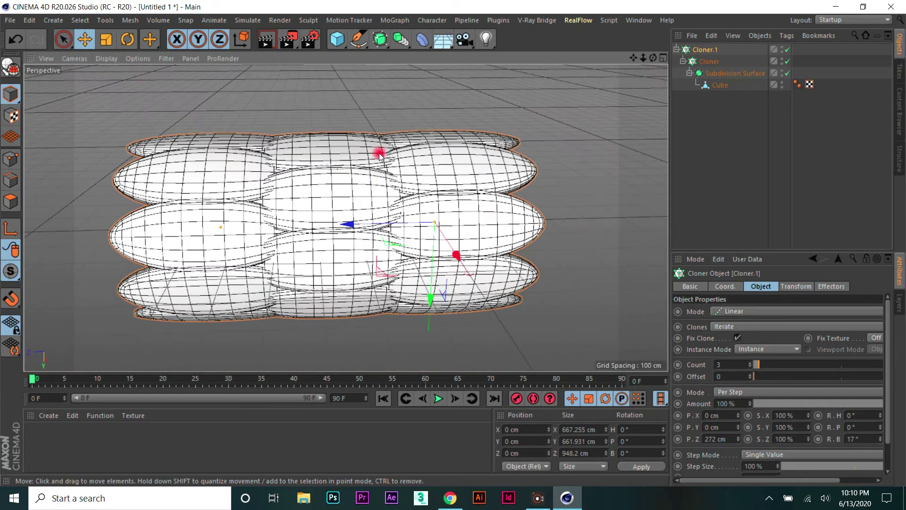
left_click_drag(738, 437, 739, 439)
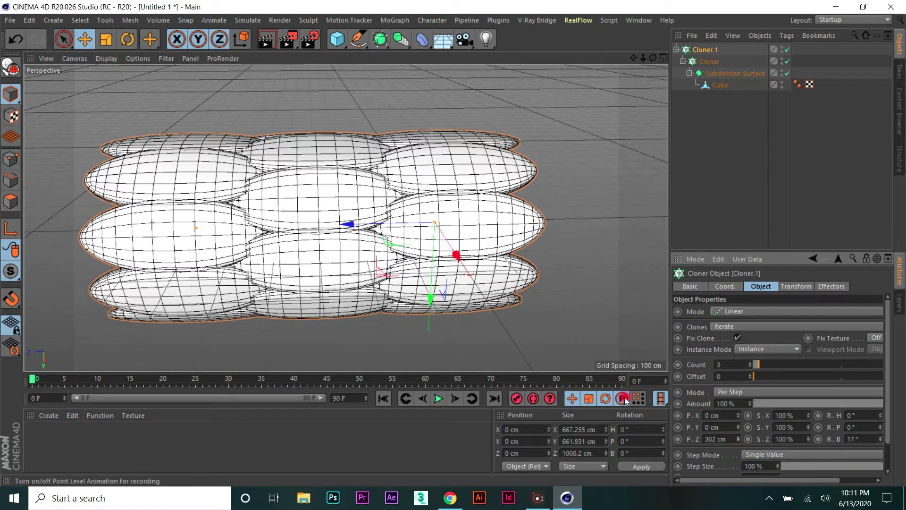
Step: Switch the viewport to Gouraud Shading and orbit to a low side view of the clones
left_click(106, 56)
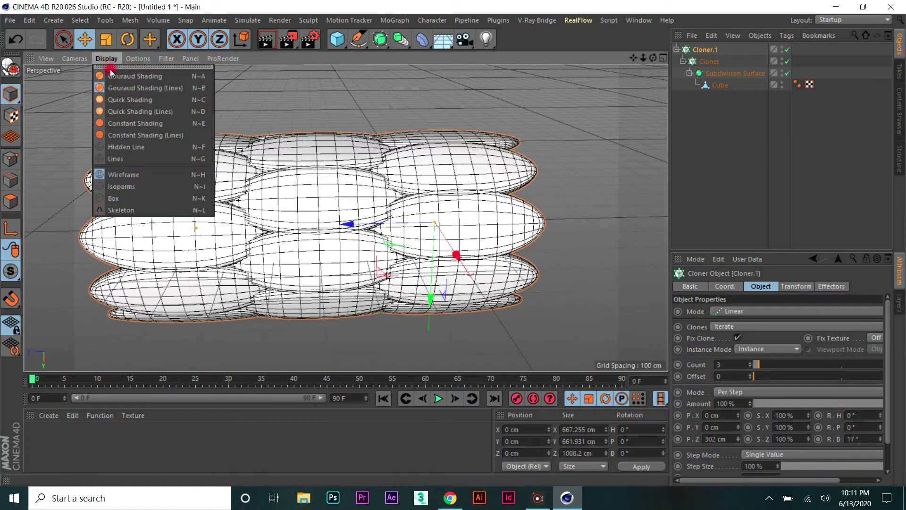
left_click(111, 72)
scroll(441, 199, "down", 2)
scroll(337, 310, "down", 2)
scroll(337, 310, "up", 3)
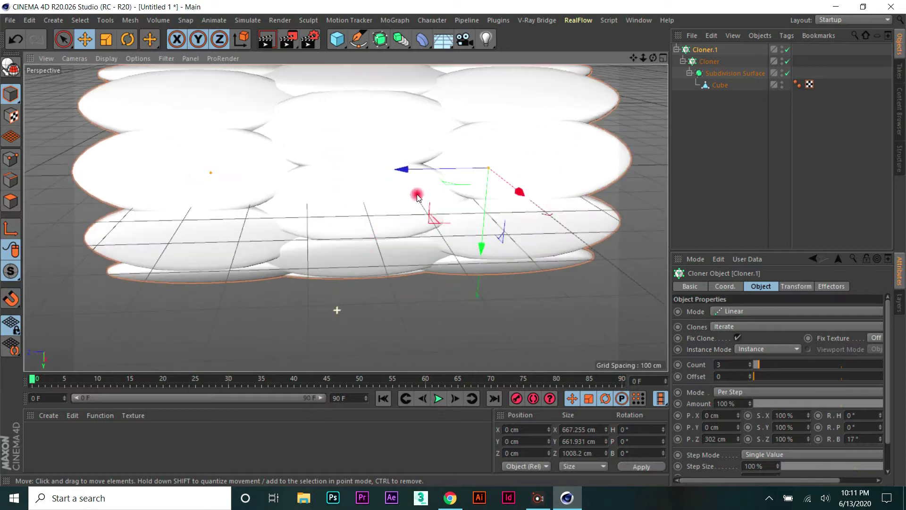
scroll(454, 261, "up", 2)
mouse_move(453, 261)
left_mouse_down("alt")
mouse_move(461, 234)
mouse_move(450, 241)
mouse_move(519, 125)
mouse_move(387, 196)
left_mouse_up("alt")
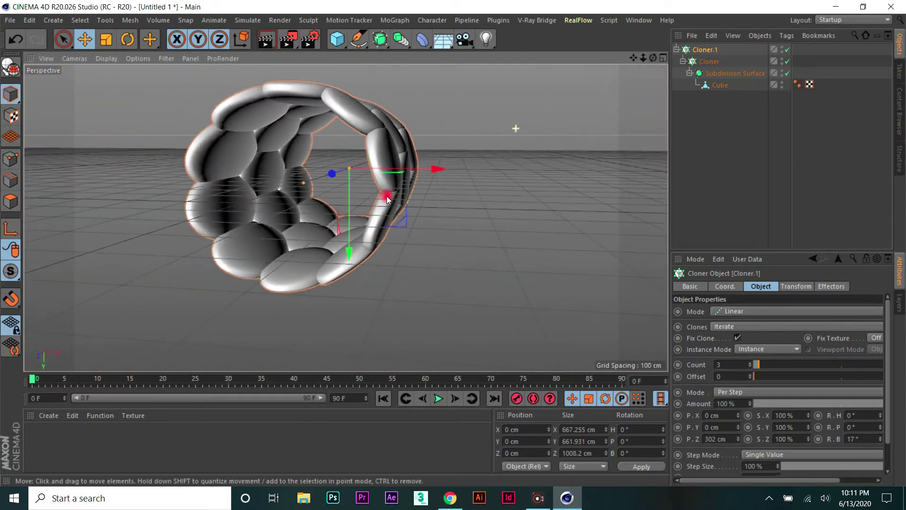
scroll(320, 206, "up", 3)
scroll(321, 206, "up", 2)
scroll(321, 206, "down", 5)
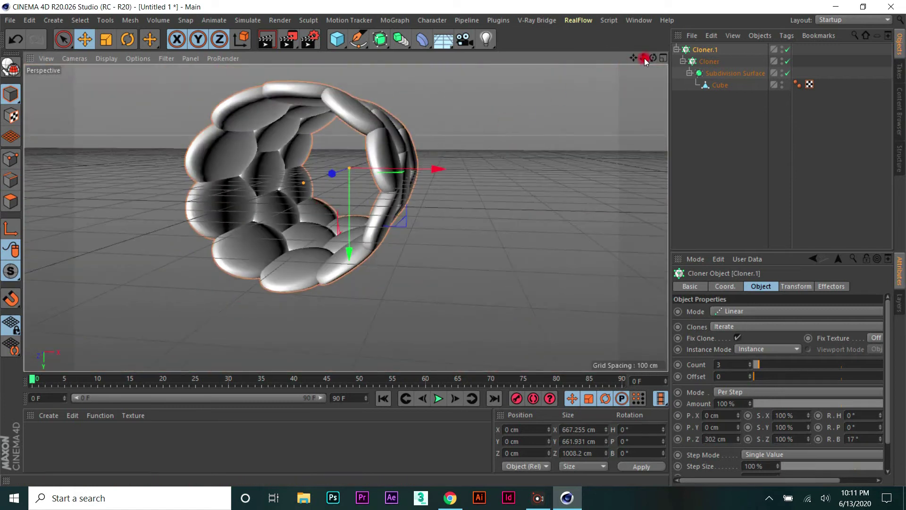
mouse_move(653, 58)
left_mouse_down()
mouse_move(601, 150)
mouse_move(602, 141)
mouse_move(336, 127)
left_mouse_up()
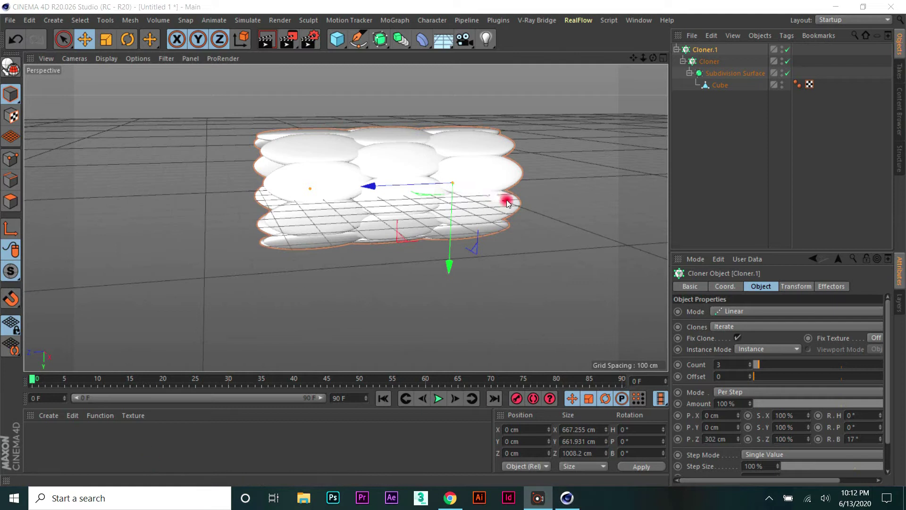
Step: Raise Cloner.1's count to 15 and orbit around the long tube
left_click_drag(755, 364, 770, 368)
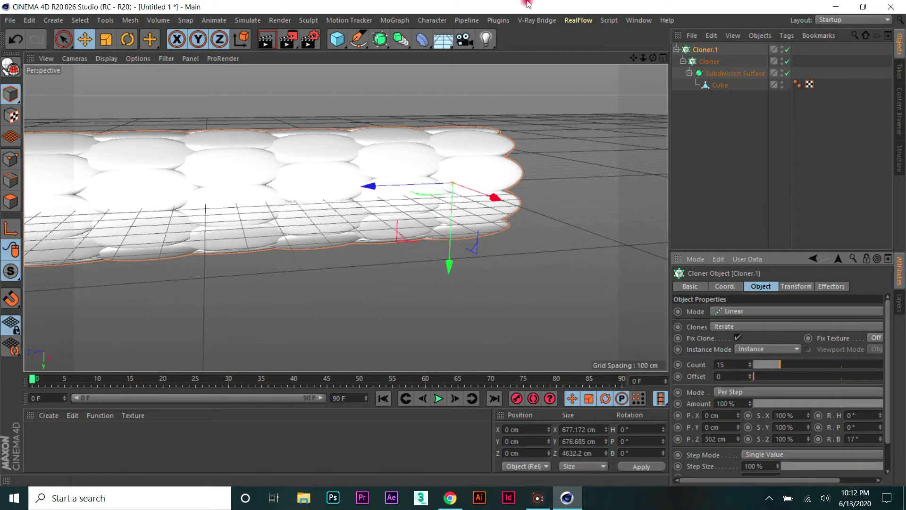
mouse_move(644, 58)
left_mouse_down()
mouse_move(452, 254)
mouse_move(204, 192)
mouse_move(135, 246)
mouse_move(151, 230)
left_mouse_up()
mouse_move(655, 64)
left_mouse_down()
mouse_move(441, 237)
mouse_move(453, 244)
mouse_move(441, 245)
mouse_move(453, 244)
mouse_move(458, 231)
mouse_move(453, 243)
mouse_move(463, 234)
mouse_move(463, 249)
mouse_move(453, 244)
left_mouse_up()
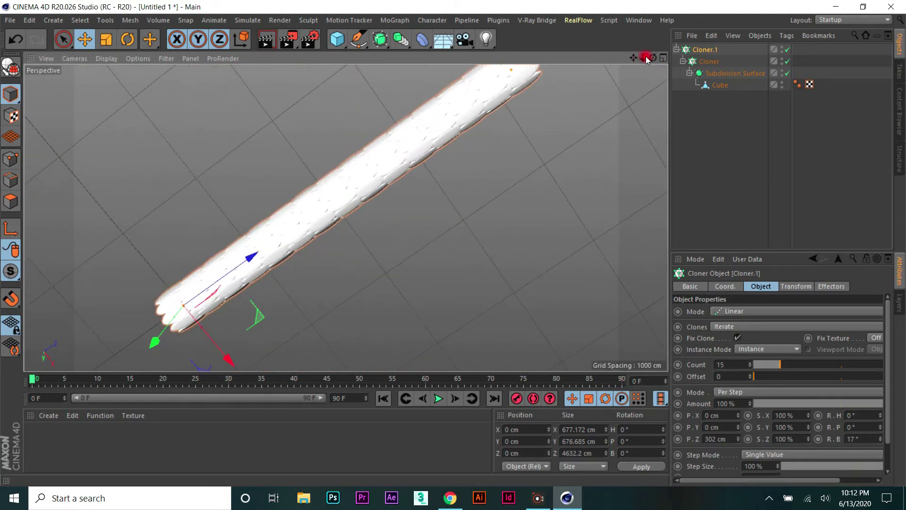
mouse_move(646, 57)
left_mouse_down()
mouse_move(453, 245)
mouse_move(446, 229)
mouse_move(453, 241)
mouse_move(558, 225)
mouse_move(342, 352)
mouse_move(337, 305)
left_mouse_up()
mouse_move(653, 58)
left_mouse_down()
mouse_move(452, 243)
mouse_move(233, 296)
mouse_move(250, 262)
left_mouse_up()
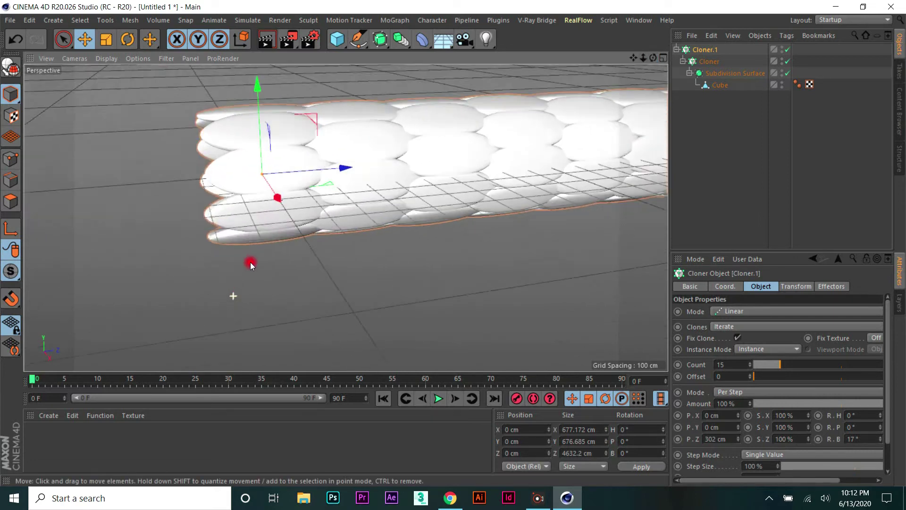
Step: Add a Null object and place Cloner.1 under it
left_click(346, 47)
left_click(375, 57)
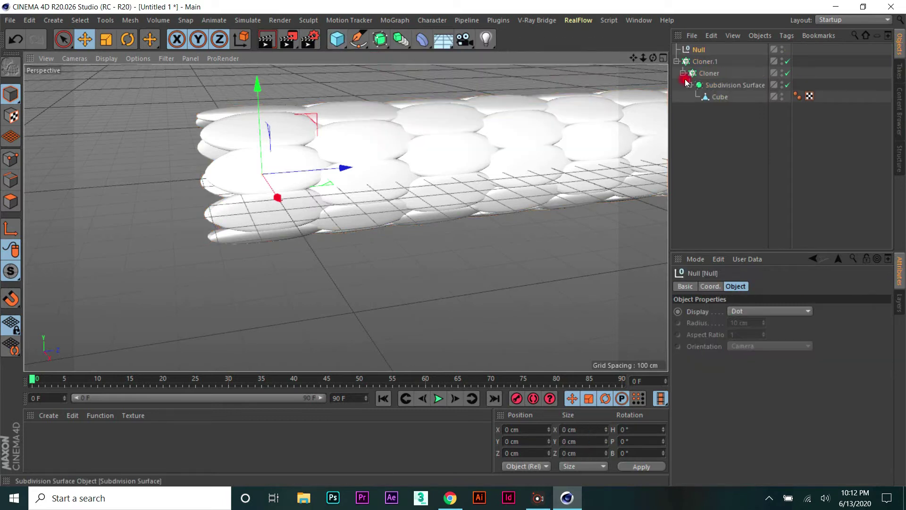
mouse_move(690, 65)
left_mouse_down()
mouse_move(704, 66)
mouse_move(704, 49)
left_mouse_up()
left_click(703, 49)
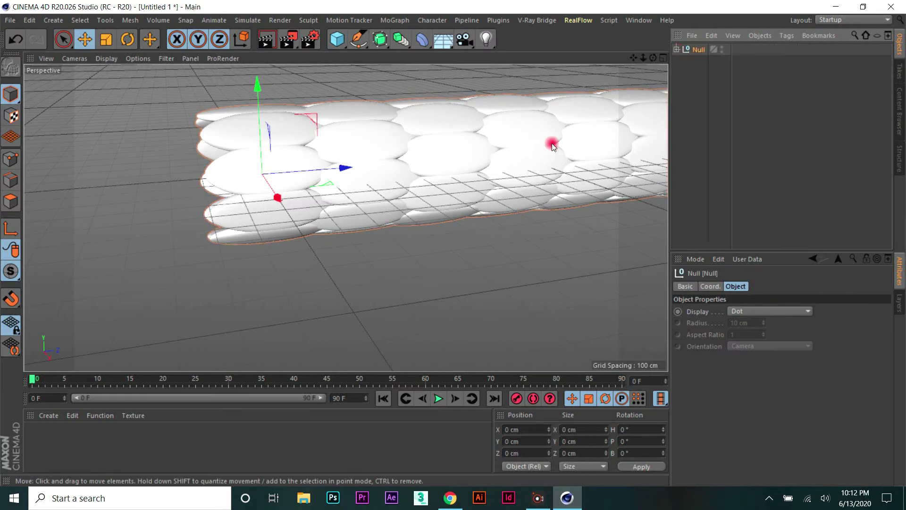
left_click_drag(553, 147, 151, 207, "alt")
left_click(149, 443)
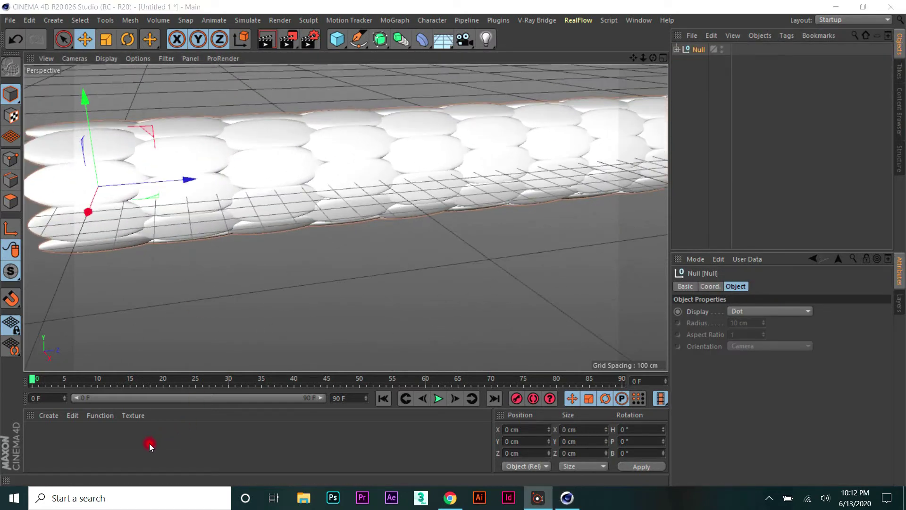
scroll(312, 330, "down", 5)
left_click(311, 321)
left_click_drag(310, 313, 282, 245, "alt")
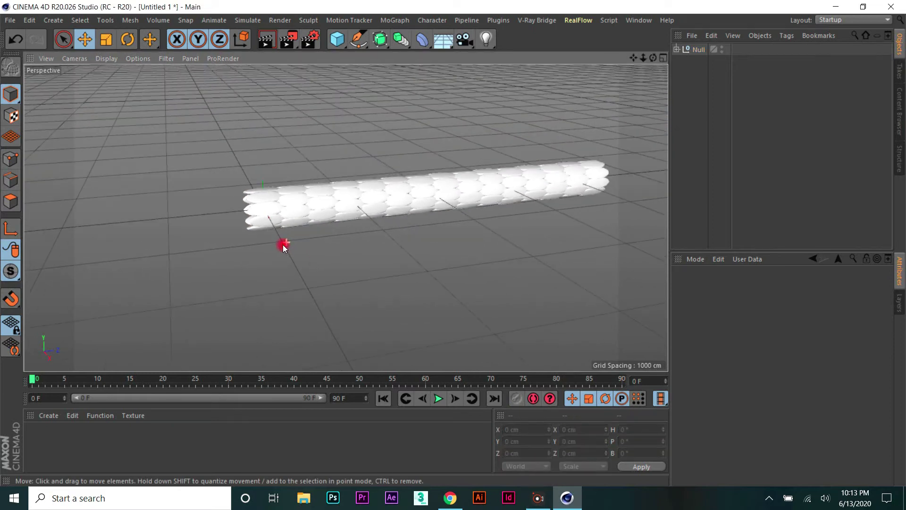
scroll(443, 244, "up", 3)
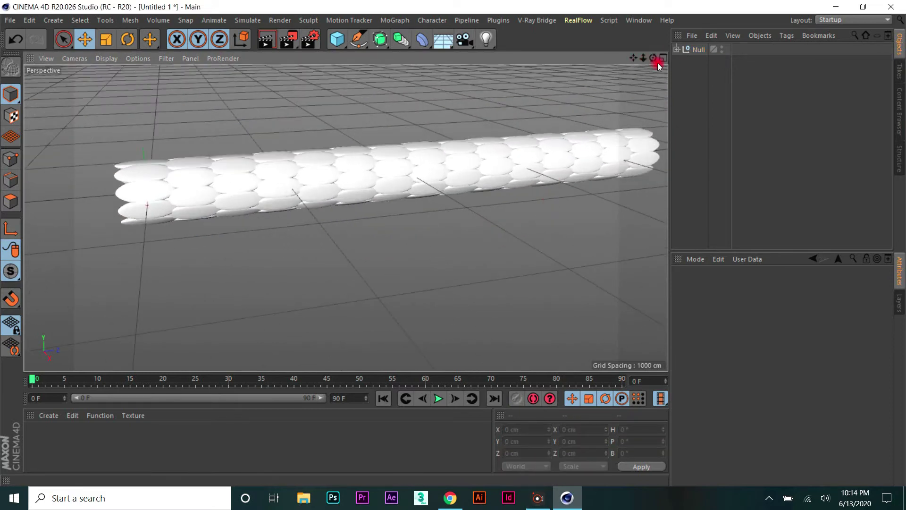
Step: Rename the Null to Cell and bring up the spline shapes
double_click(695, 50)
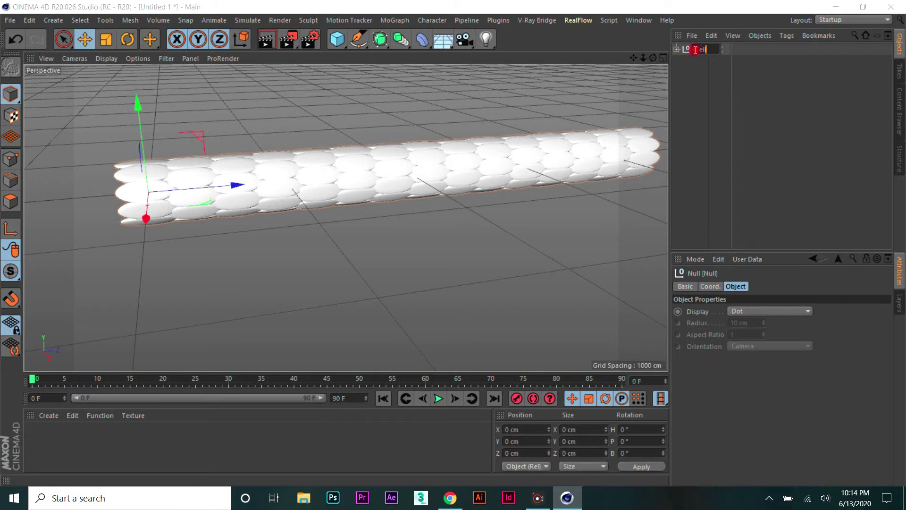
key("Return")
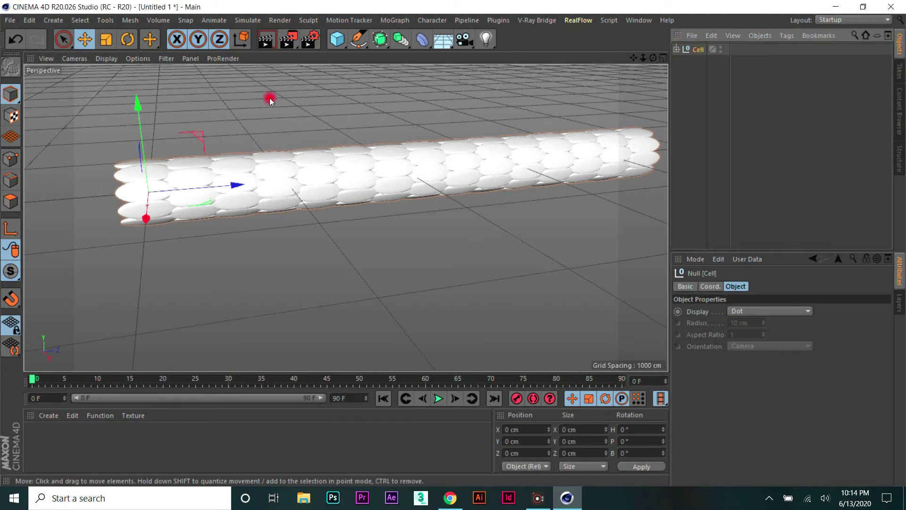
left_click_drag(333, 198, 374, 54, "alt")
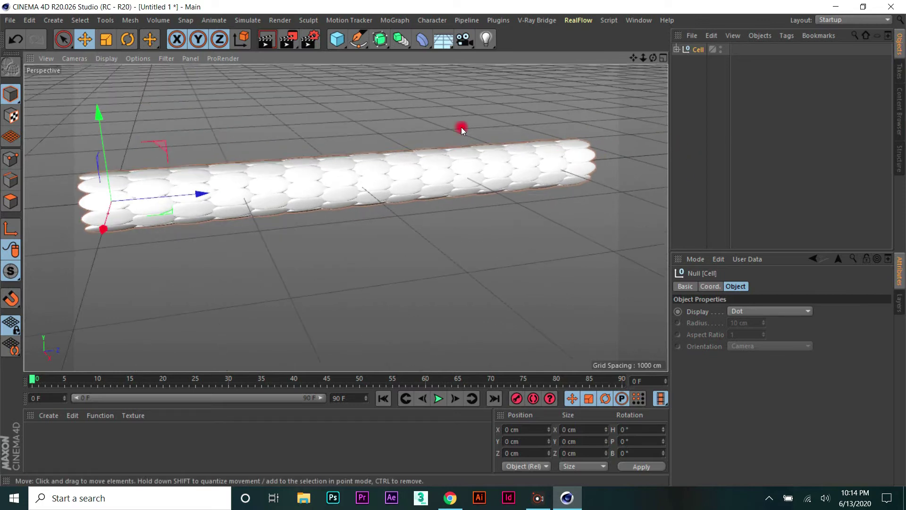
left_click(368, 47)
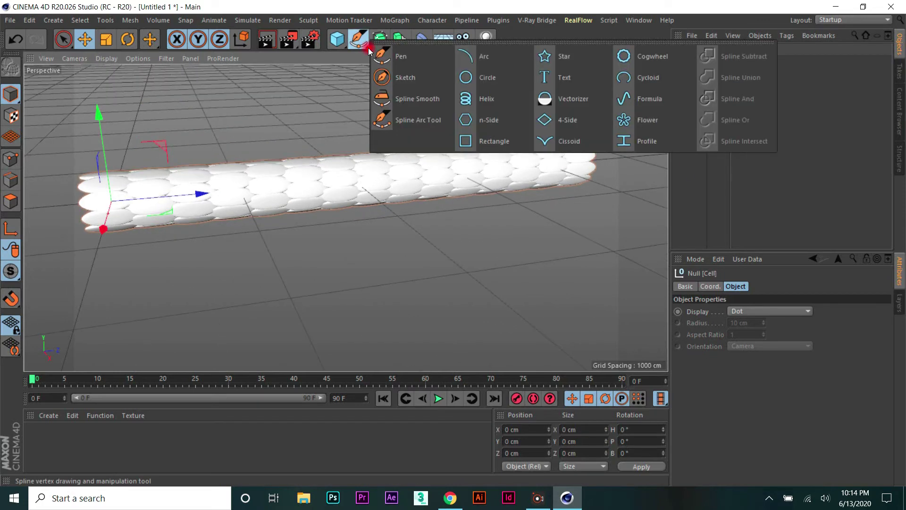
Step: Add an Arc spline, shift it along X, and lay it flat in the XZ plane
left_click(487, 59)
scroll(400, 142, "down", 3)
scroll(392, 142, "down", 3)
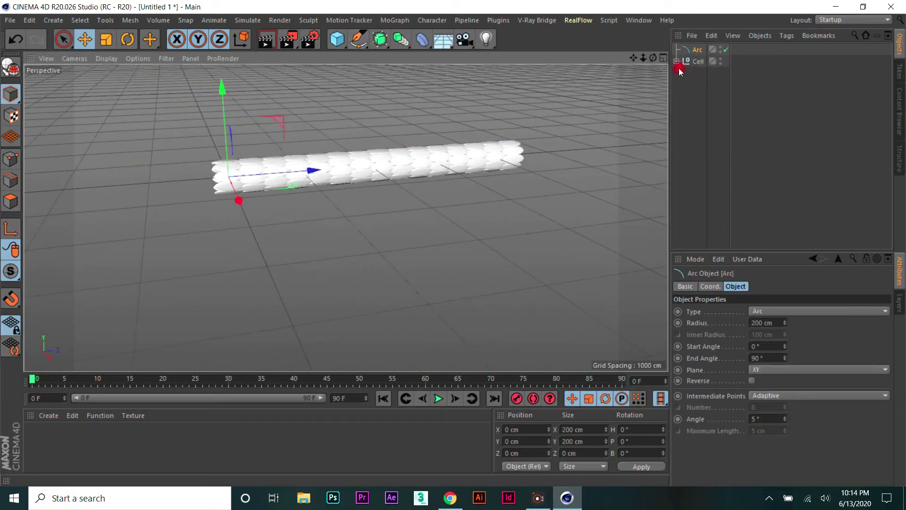
mouse_move(652, 58)
left_mouse_down()
mouse_move(439, 164)
mouse_move(490, 140)
left_mouse_up()
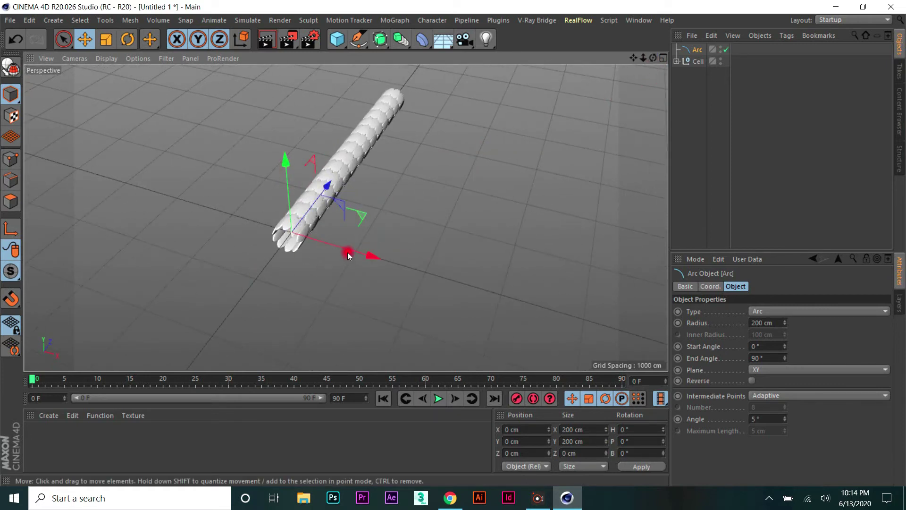
left_click_drag(347, 252, 398, 258)
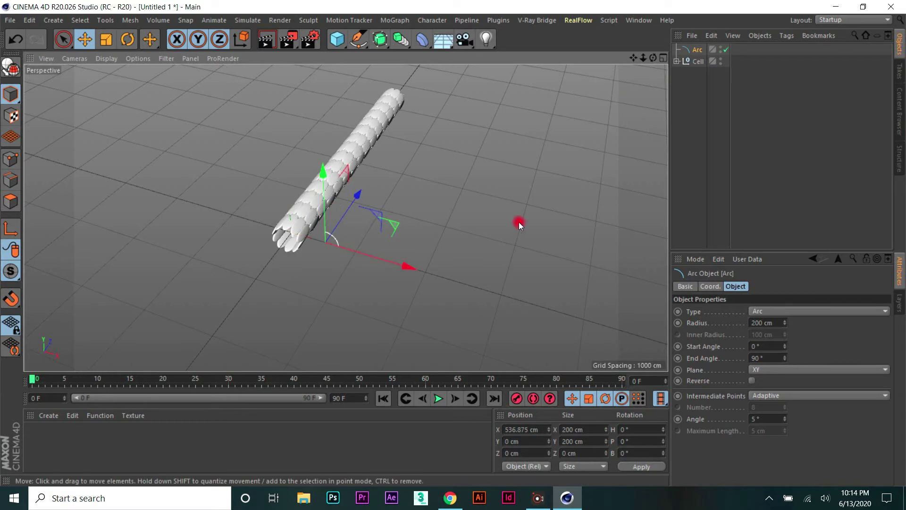
left_click(760, 369)
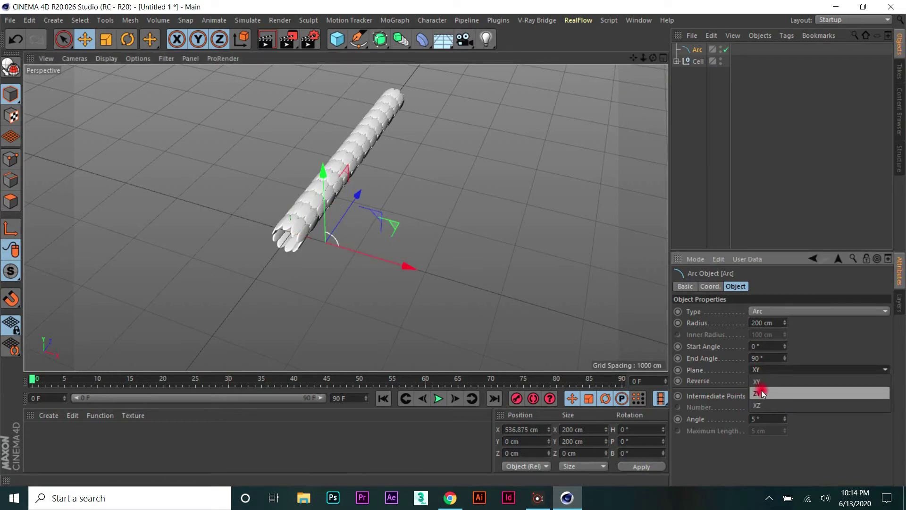
left_click(762, 391)
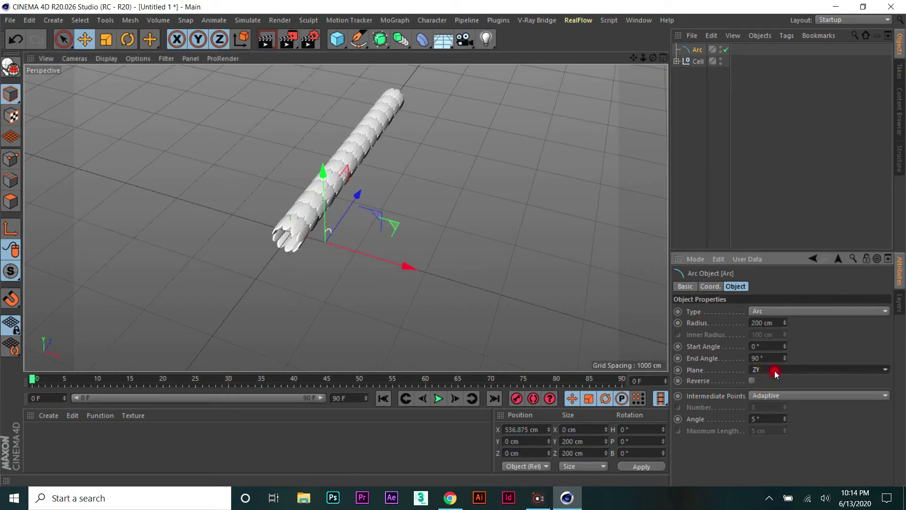
left_click(774, 370)
left_click(769, 404)
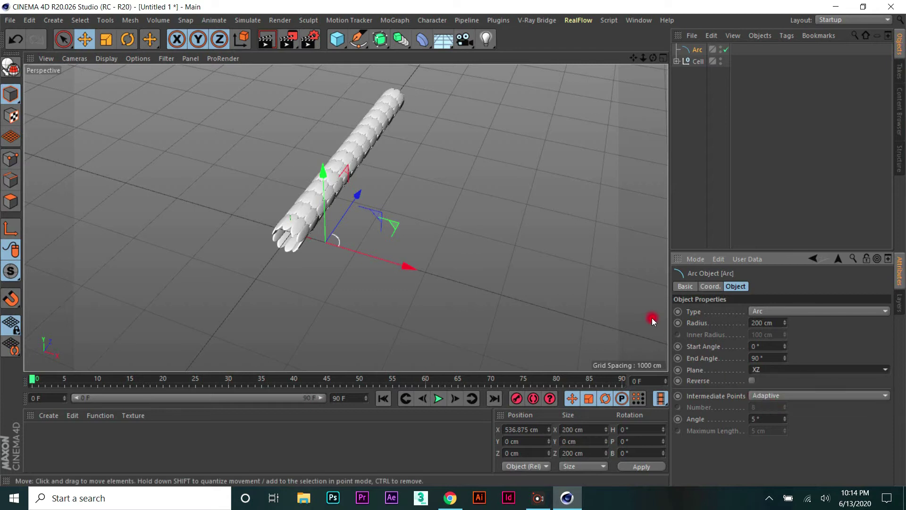
Step: Set the arc radius to 3000 cm and move it along Z beside the tube
mouse_move(784, 321)
left_mouse_down()
mouse_move(782, 335)
mouse_move(785, 324)
left_mouse_up()
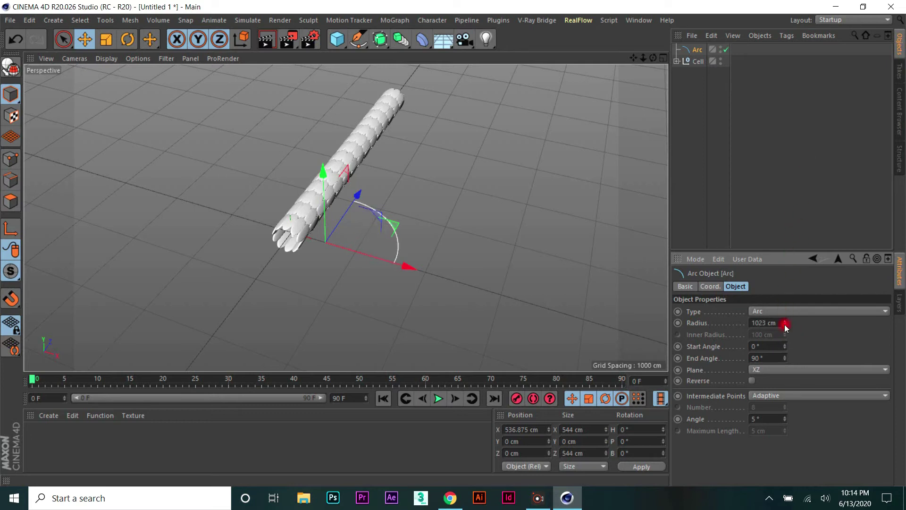
left_click(790, 373)
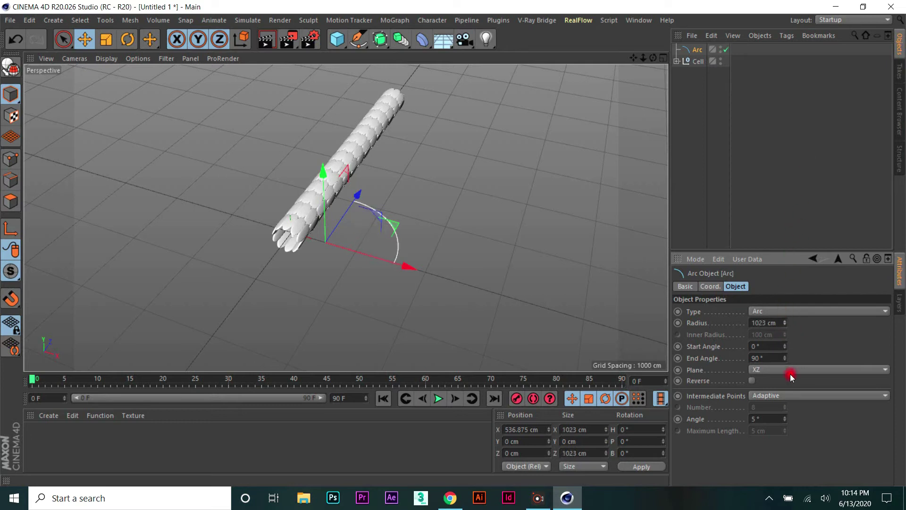
double_click(774, 320)
type("1500")
key("Return")
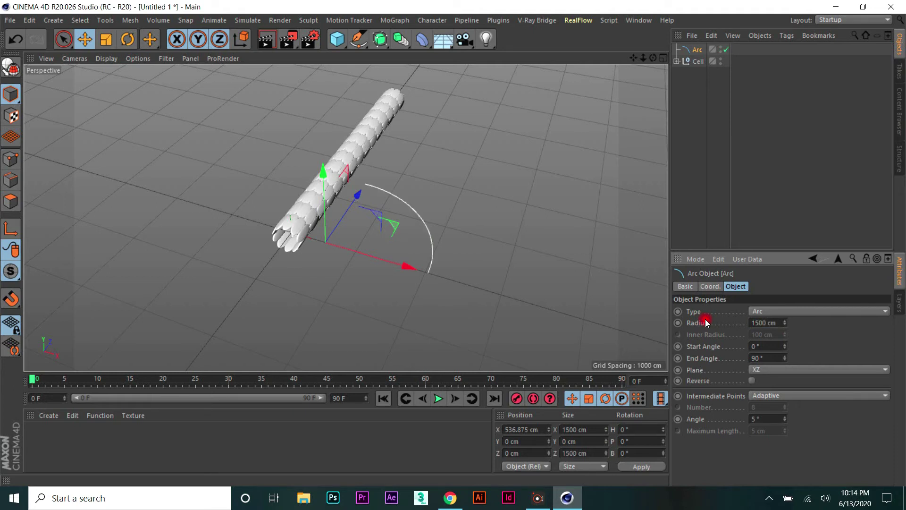
double_click(775, 322)
type("3000")
key("Return")
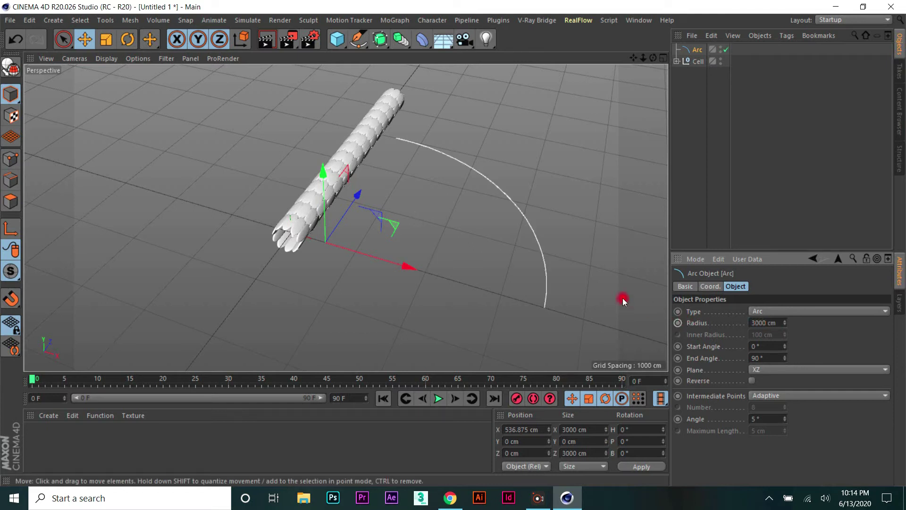
left_click_drag(367, 163, 465, 181, "alt")
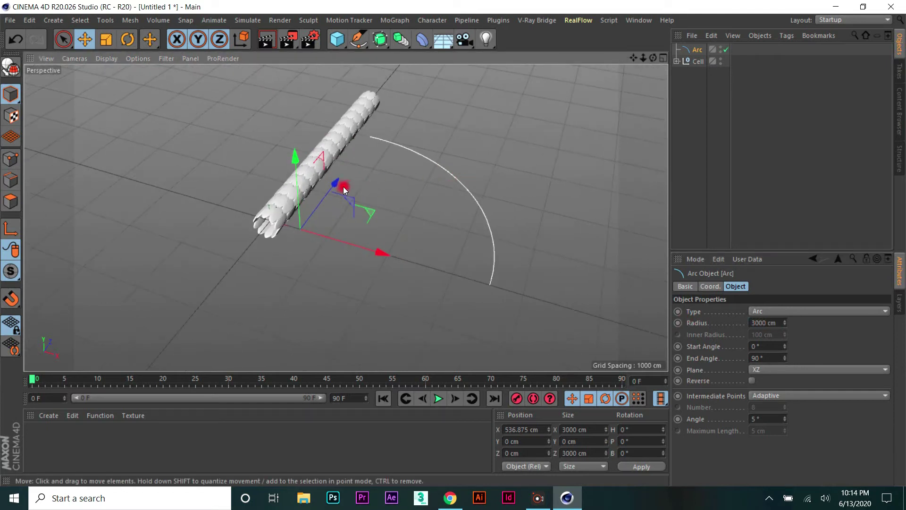
left_click_drag(339, 186, 360, 143)
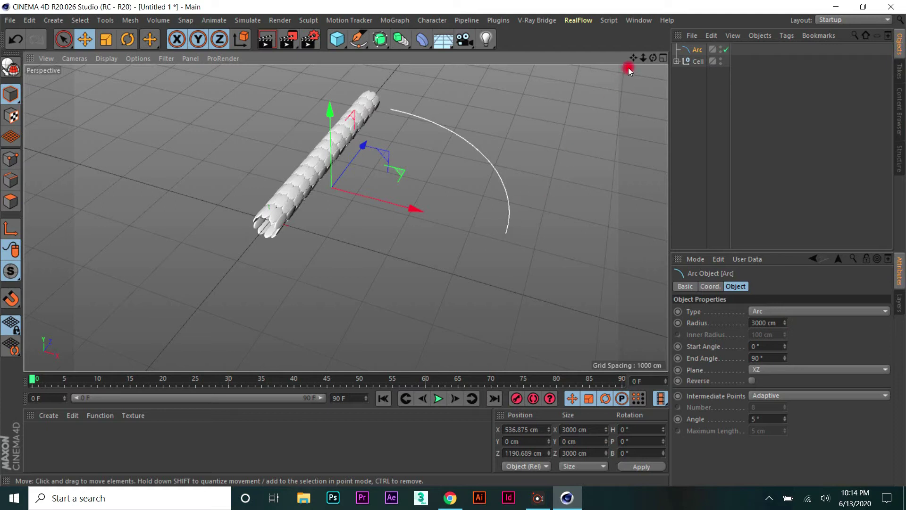
Step: Add a Spline Wrap deformer under the Cell null beside Cloner.1
left_click(425, 48)
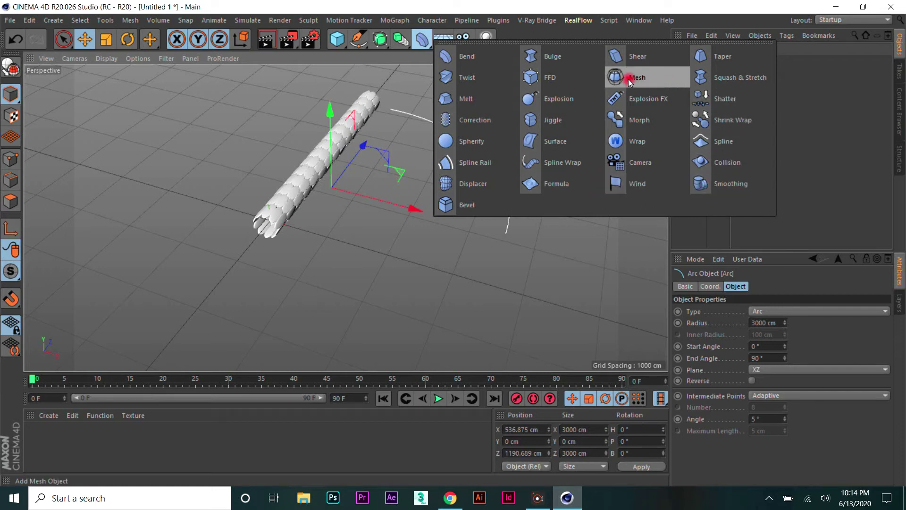
left_click(553, 160)
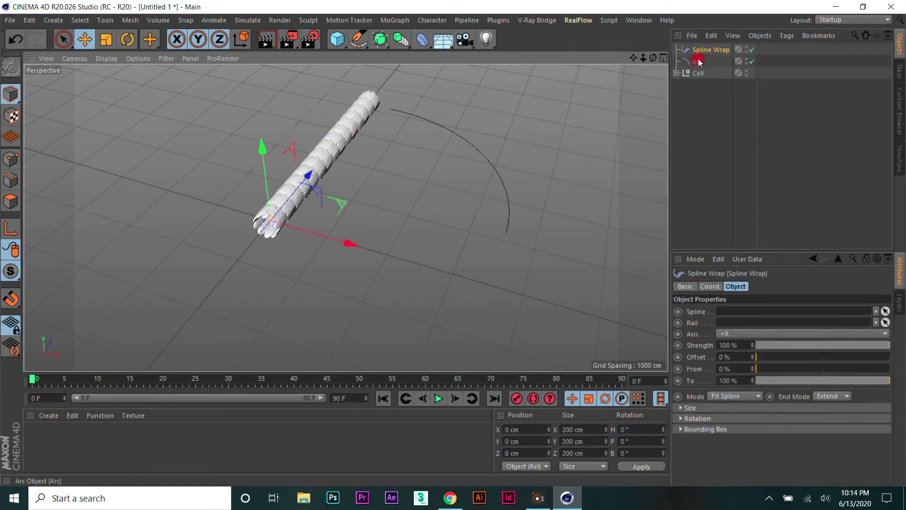
left_click_drag(700, 50, 702, 76)
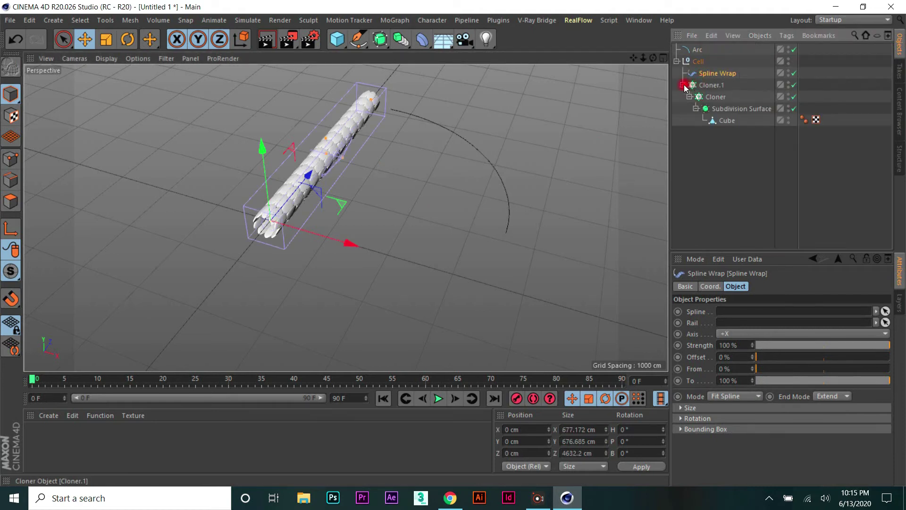
left_click(684, 86)
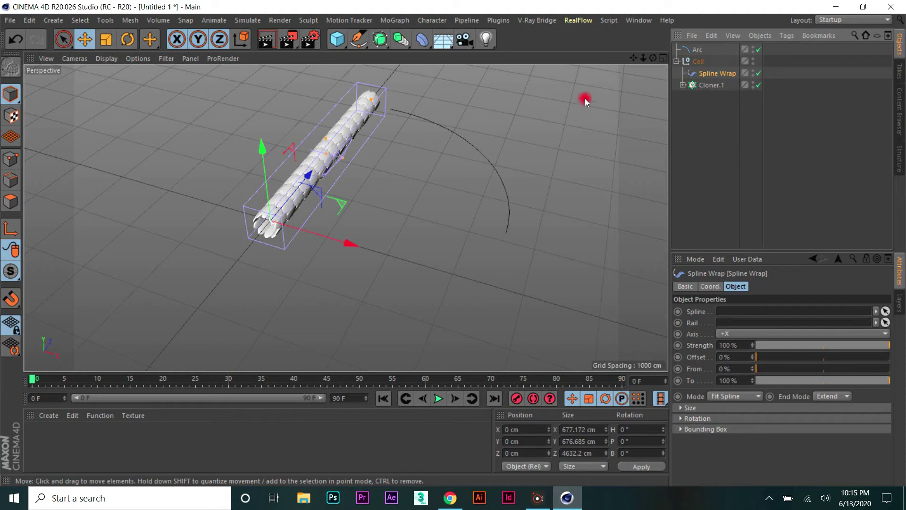
Step: Set the Spline Wrap's axis to -Z
left_click(732, 335)
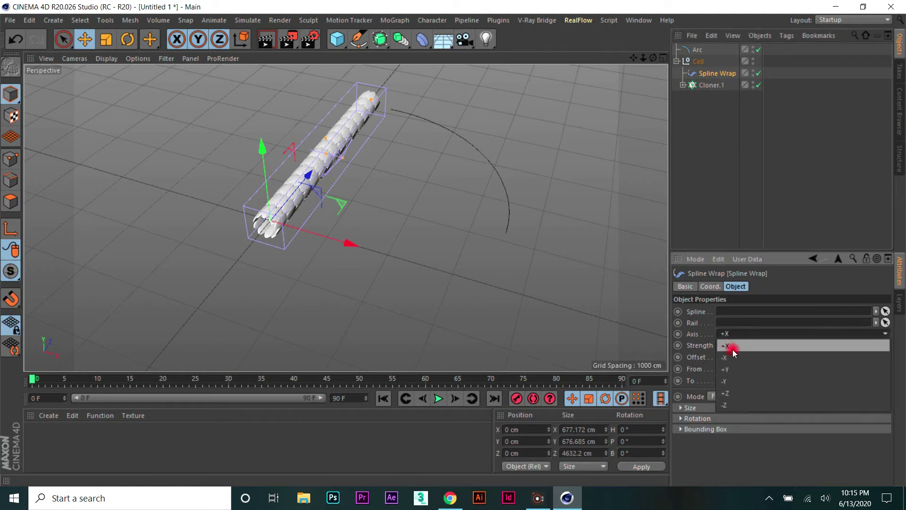
left_click(732, 380)
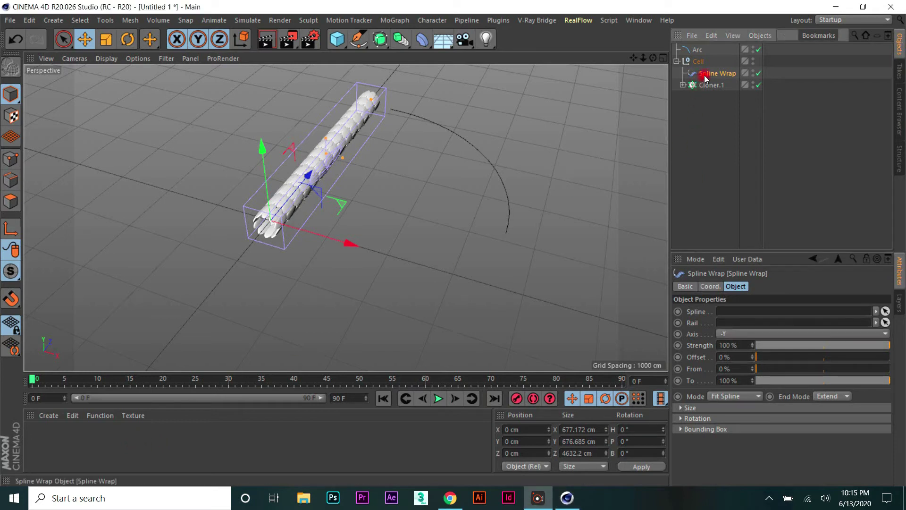
left_click(750, 335)
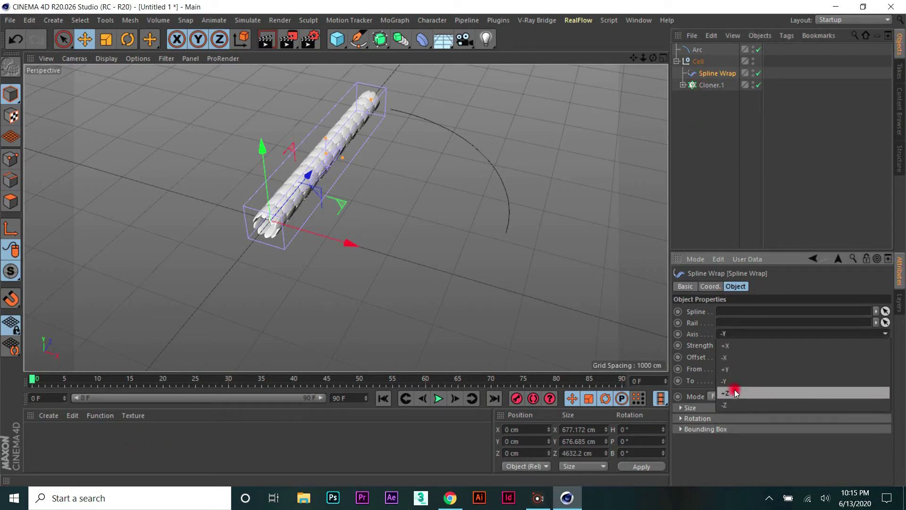
left_click(733, 401)
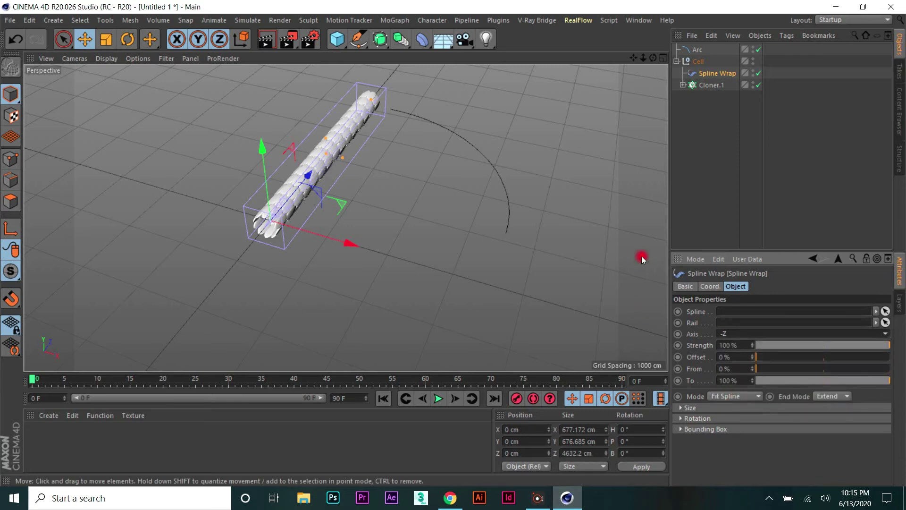
left_click(714, 287)
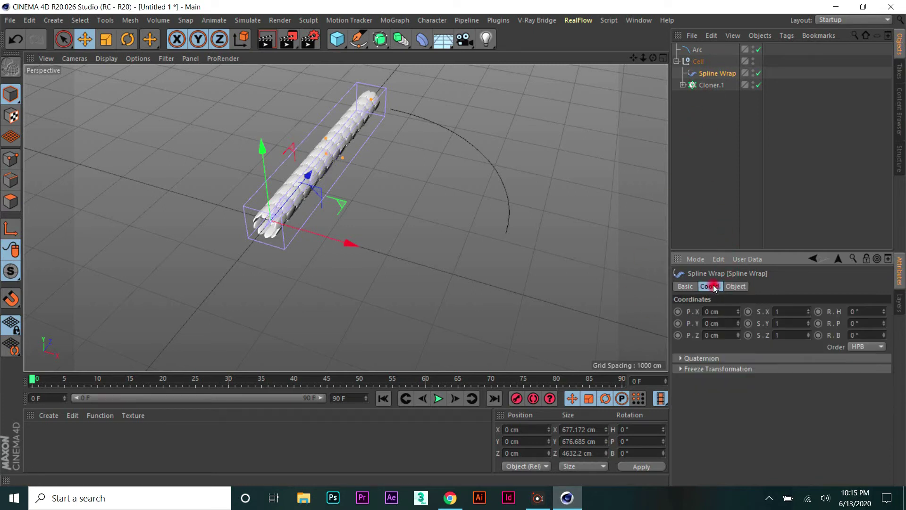
left_click(697, 285)
left_click(727, 285)
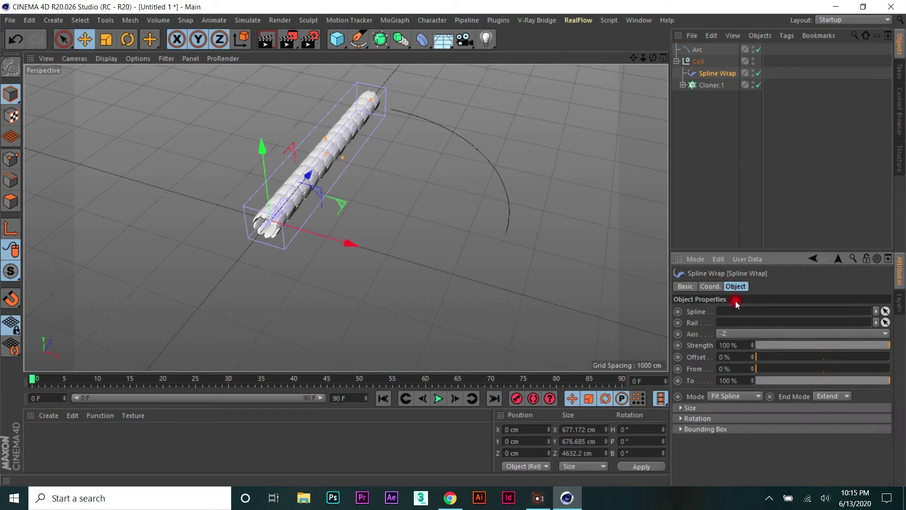
left_click(709, 72)
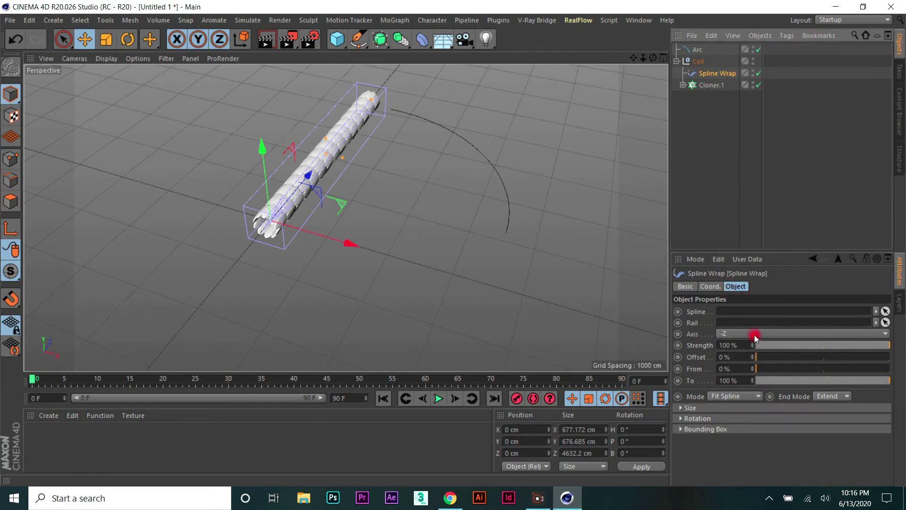
Step: Assign the Arc as the Spline Wrap's spline and inspect the curved cell tube
left_click_drag(697, 50, 740, 226)
left_click_drag(748, 301, 749, 310)
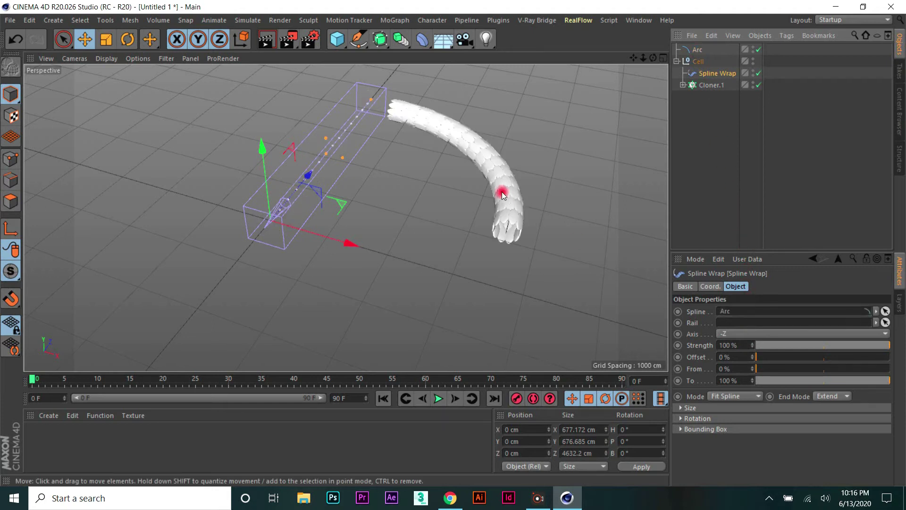
mouse_move(653, 57)
left_mouse_down()
mouse_move(451, 242)
mouse_move(472, 164)
left_mouse_up()
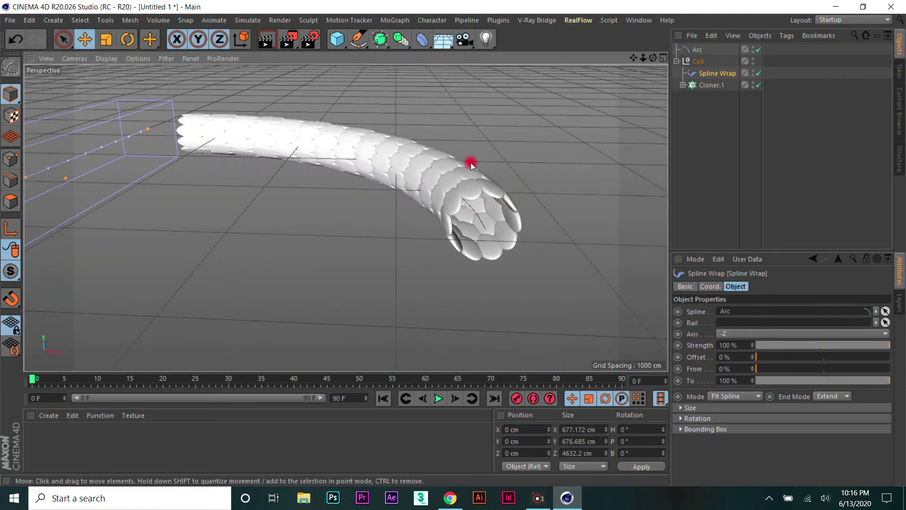
left_click_drag(471, 163, 318, 391)
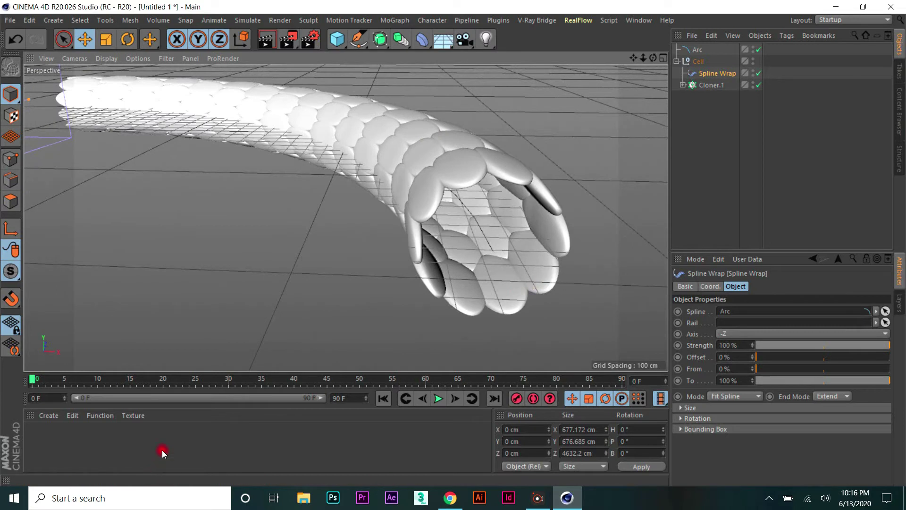
scroll(348, 186, "down", 5)
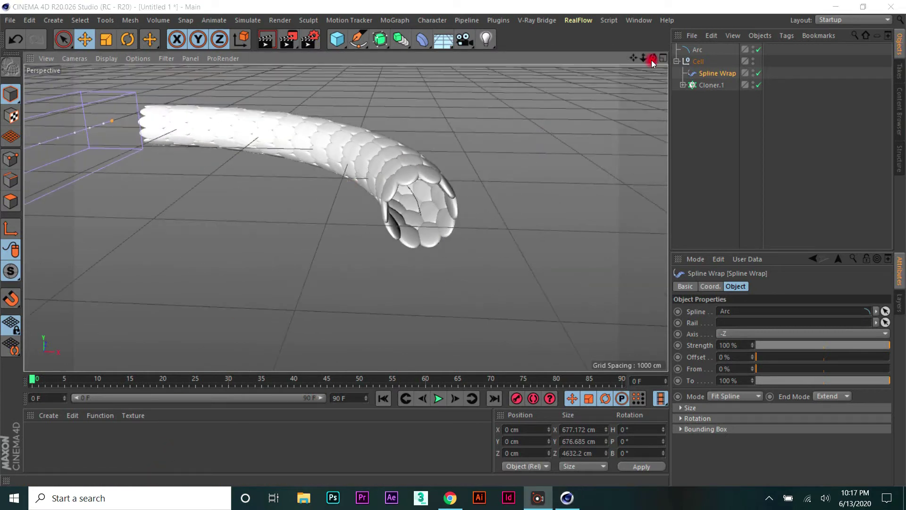
mouse_move(453, 257)
left_mouse_down()
mouse_move(231, 325)
mouse_move(303, 306)
left_mouse_up()
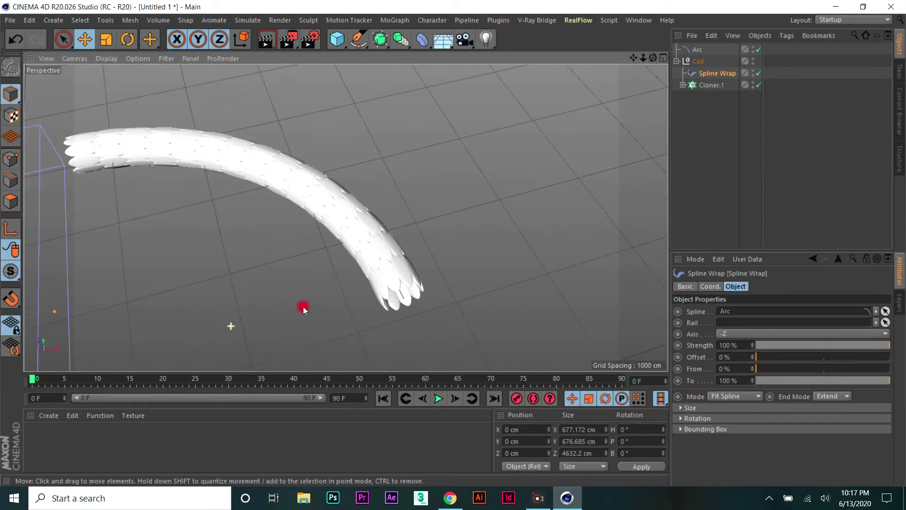
mouse_move(438, 246)
left_mouse_down("alt")
mouse_move(478, 238)
mouse_move(378, 288)
left_mouse_up("alt")
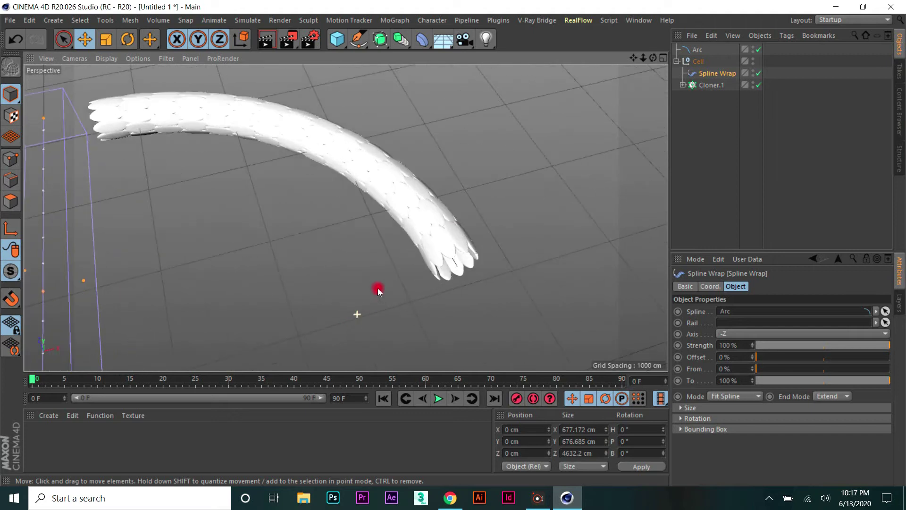
Step: Create a new layer named cell and assign the Cell group to it
left_click(899, 303)
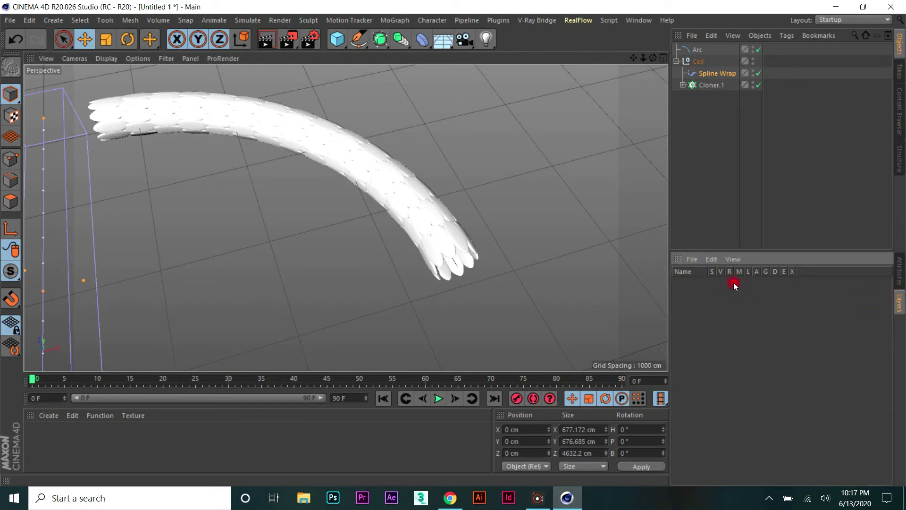
left_click(687, 264)
left_click(698, 275)
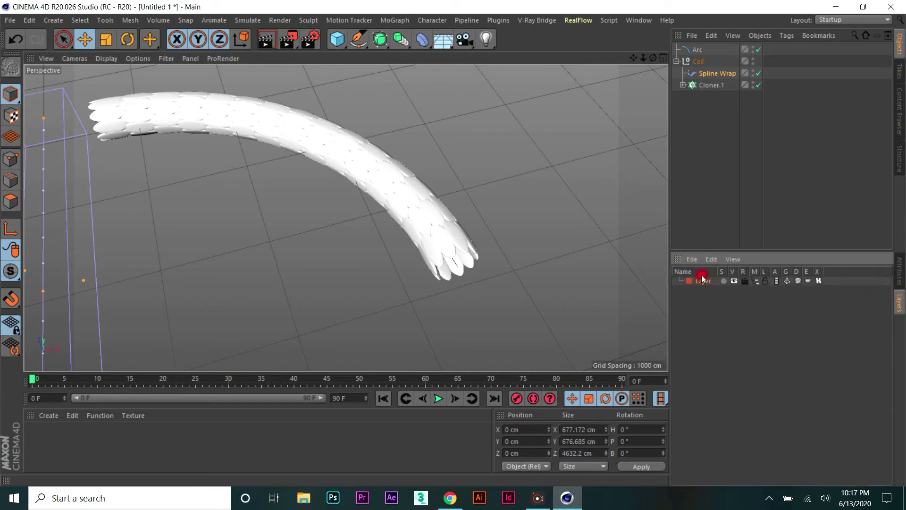
double_click(702, 281)
type("cell")
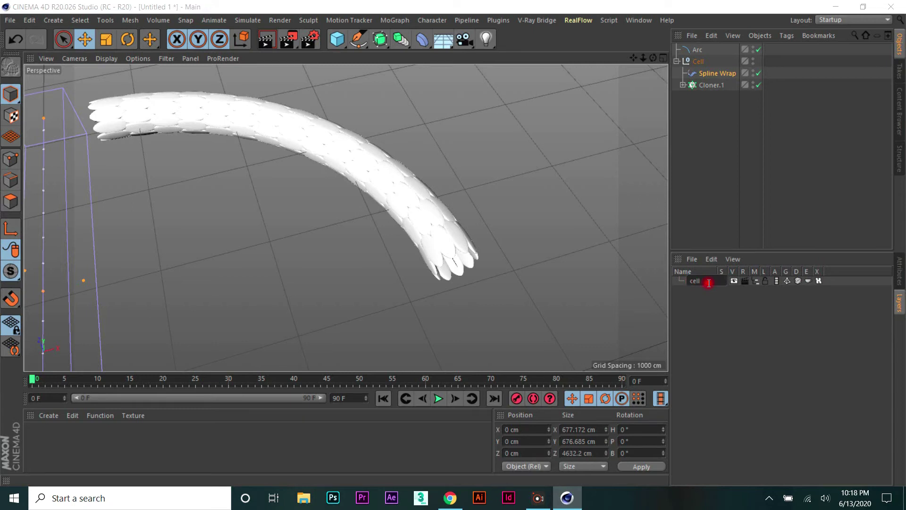
key("Return")
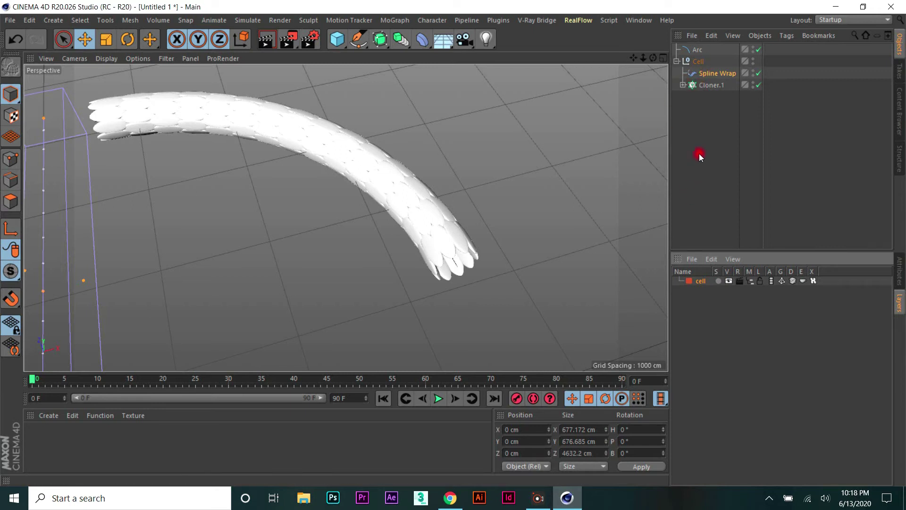
left_click(676, 61)
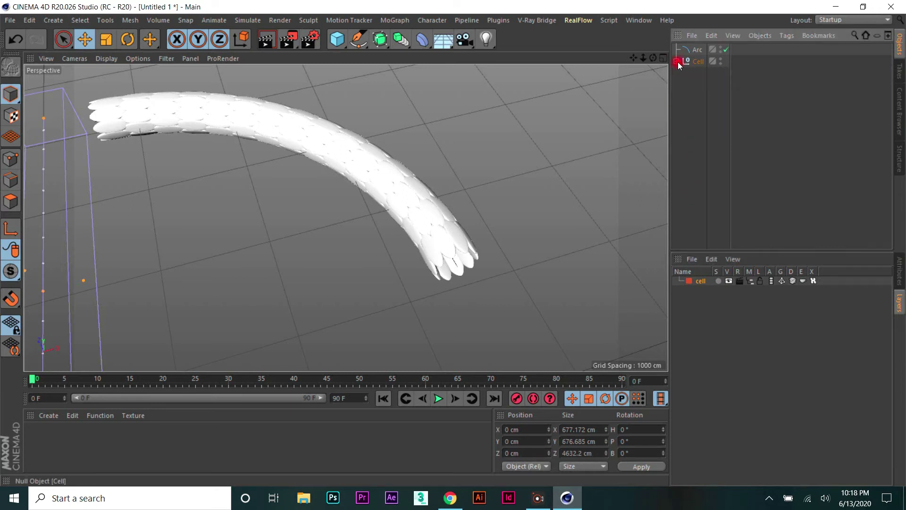
left_click_drag(699, 65, 700, 227)
left_click_drag(698, 282, 699, 285)
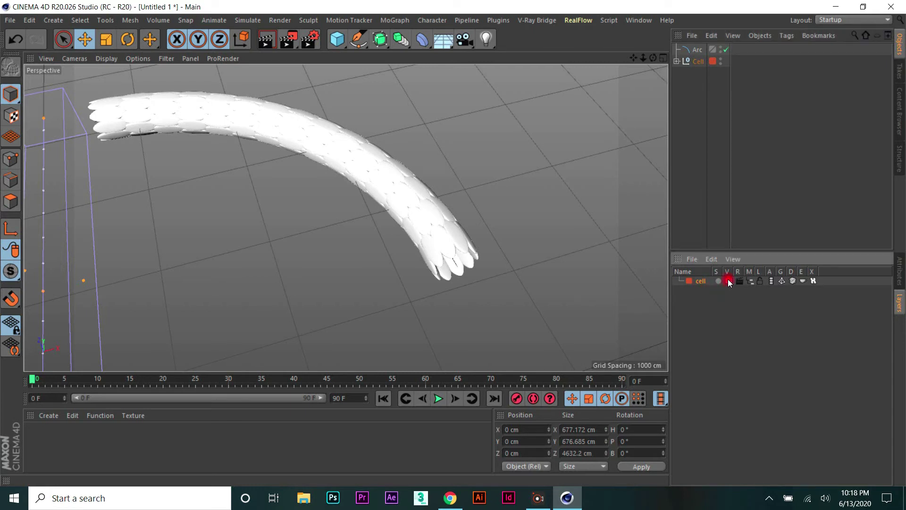
Step: Toggle Solo on the cell layer, then hide it so only the arc shows
left_click(712, 282)
left_click(719, 280)
left_click(718, 281)
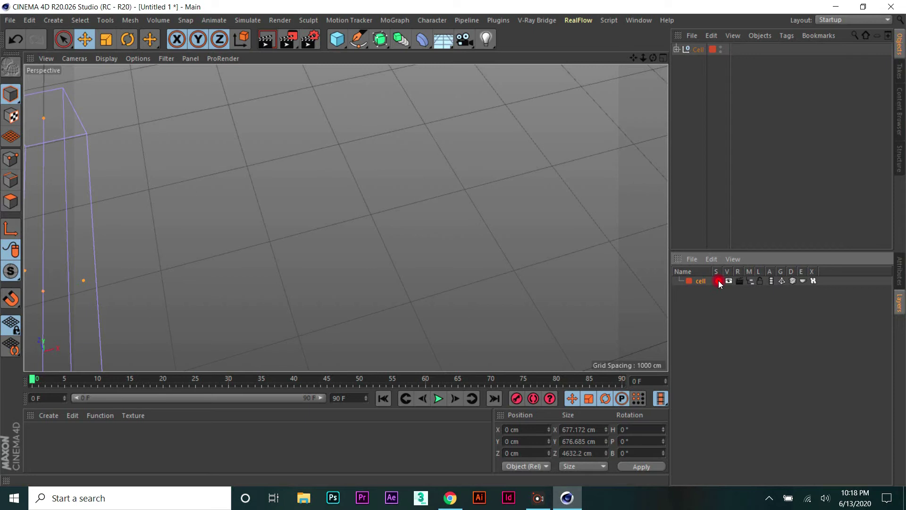
left_click(718, 281)
left_click(718, 280)
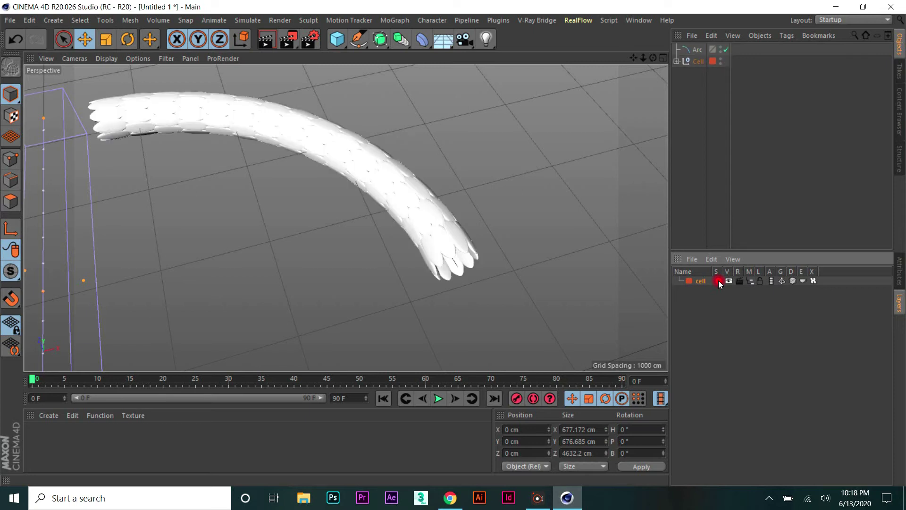
left_click(368, 214)
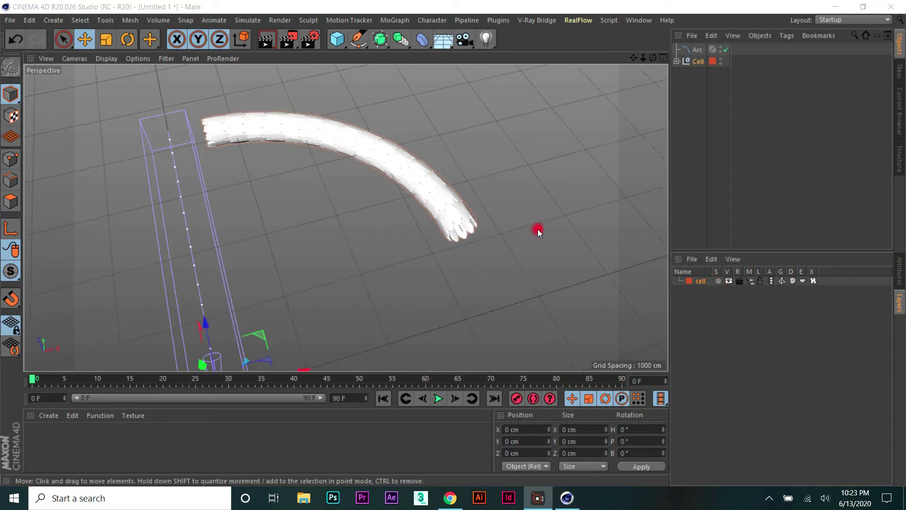
left_click(729, 281)
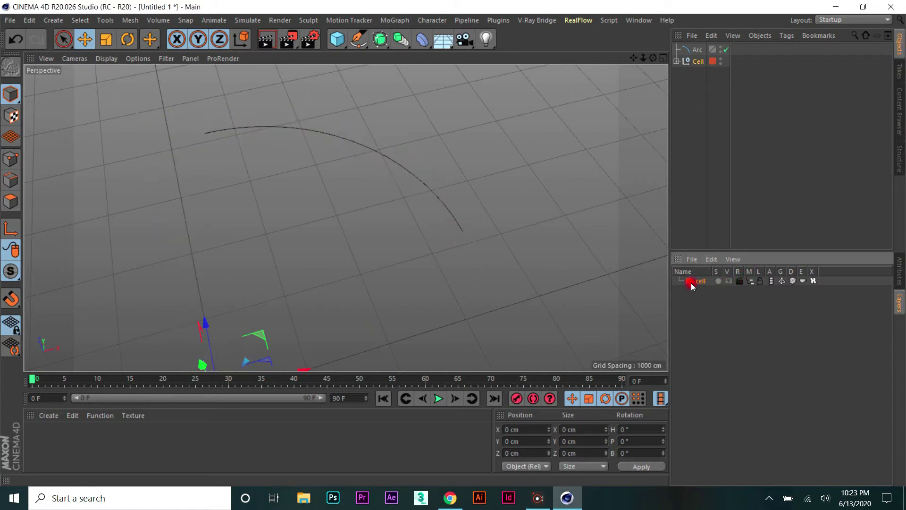
mouse_move(490, 238)
left_mouse_down("alt")
mouse_move(476, 237)
mouse_move(518, 180)
left_mouse_up("alt")
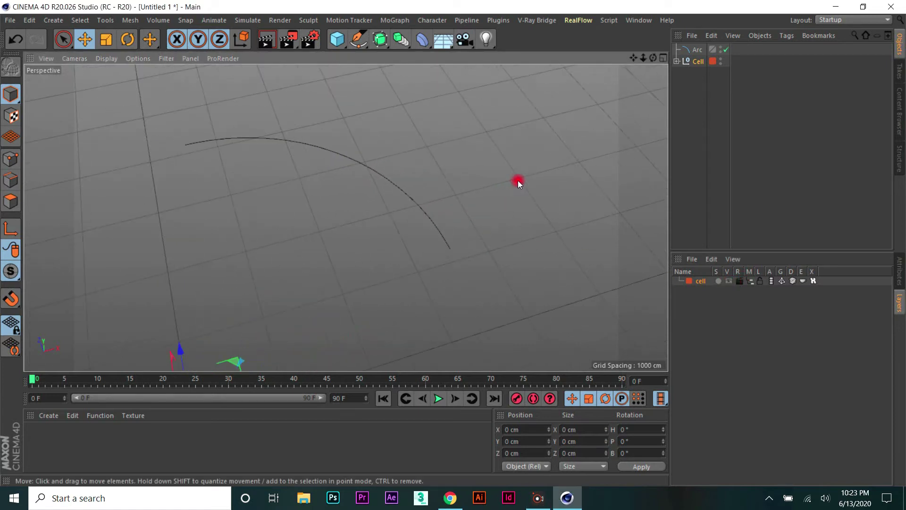
left_click(901, 270)
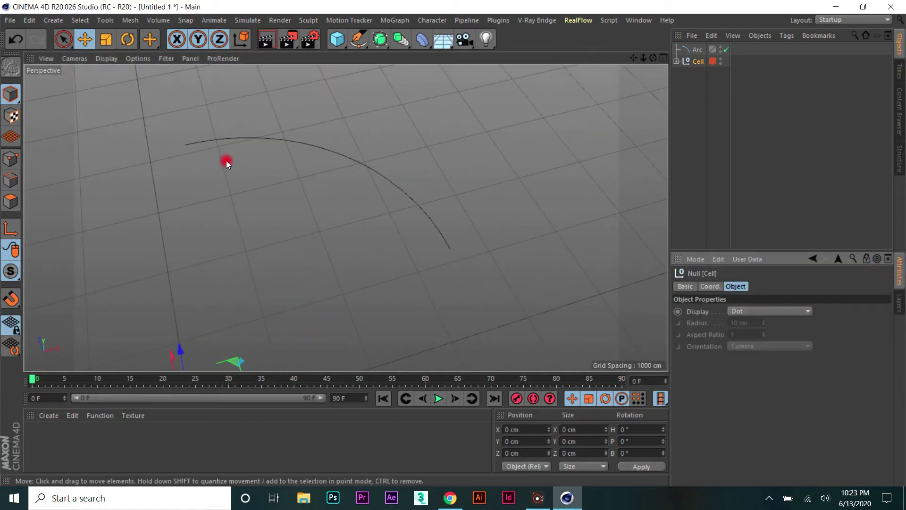
mouse_move(226, 162)
left_mouse_down("alt")
mouse_move(248, 178)
mouse_move(191, 166)
mouse_move(312, 79)
left_mouse_up("alt")
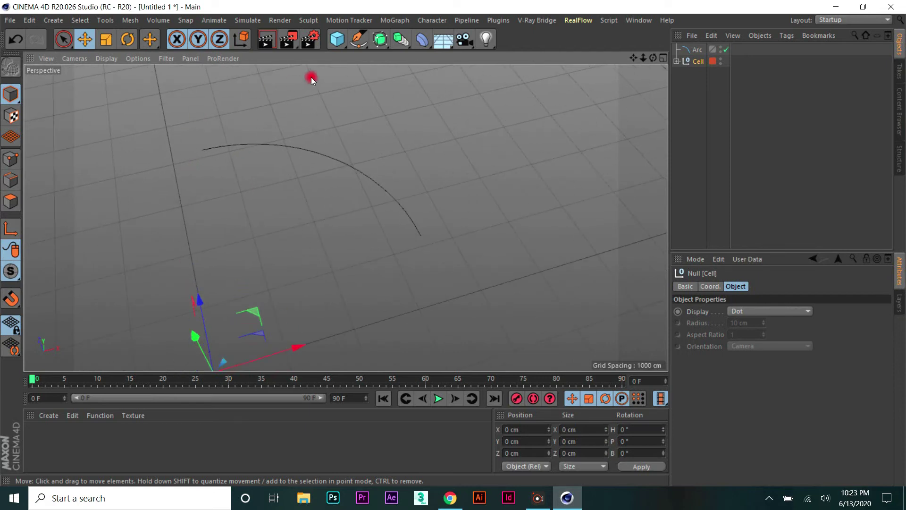
Step: Add a cube 46.204 cm tall, make it editable, and switch to Edge mode
left_click(337, 39)
mouse_move(272, 265)
left_mouse_down("alt")
mouse_move(274, 250)
mouse_move(232, 334)
mouse_move(248, 313)
left_mouse_up("alt")
mouse_move(653, 57)
left_mouse_down()
mouse_move(324, 225)
mouse_move(228, 242)
mouse_move(267, 203)
mouse_move(137, 288)
mouse_move(272, 216)
left_mouse_up()
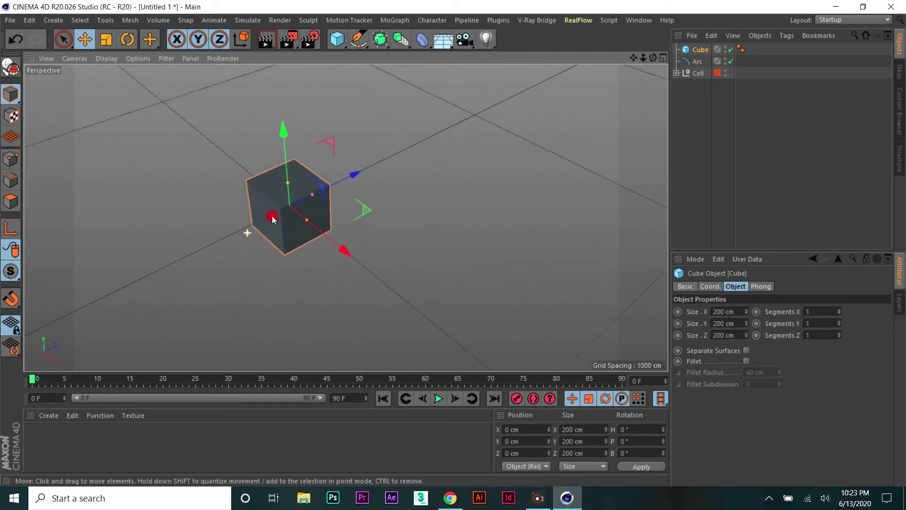
mouse_move(288, 181)
left_mouse_down()
mouse_move(293, 203)
mouse_move(302, 201)
left_mouse_up()
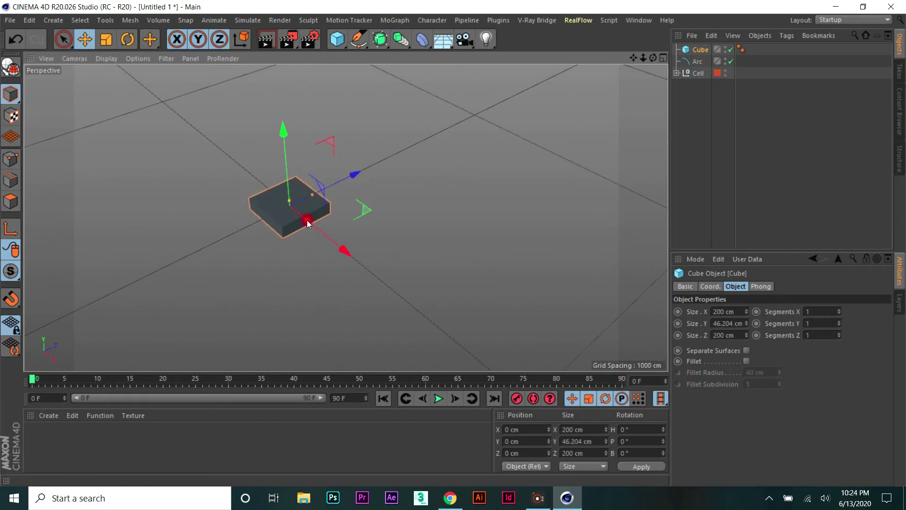
scroll(283, 219, "up", 2)
scroll(281, 219, "up", 3)
scroll(281, 219, "up", 2)
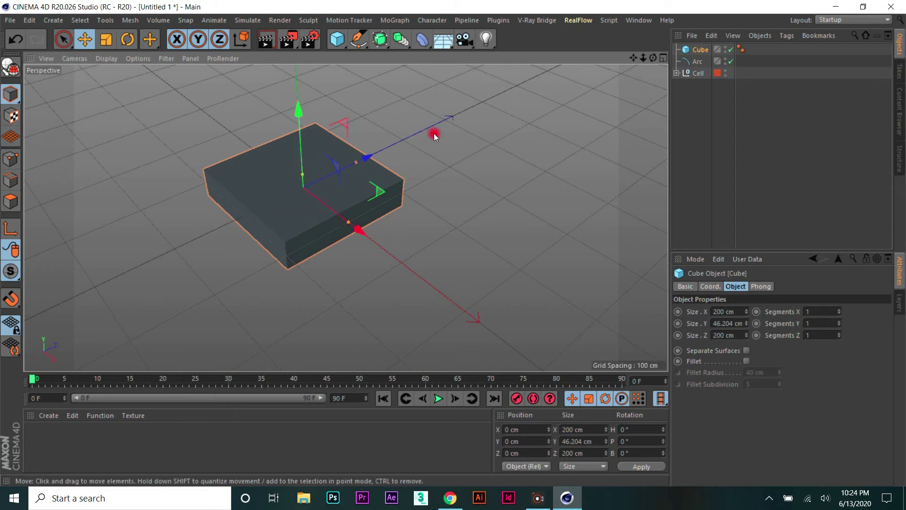
left_click(10, 67)
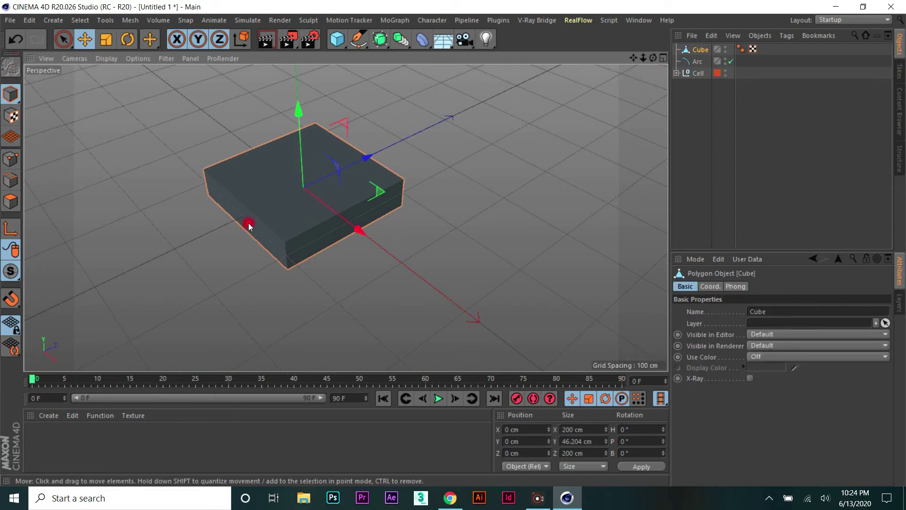
left_click(11, 180)
Step: Loop-cut around the cube's sides at 56.902% offset, then return to Model mode
right_click(168, 144)
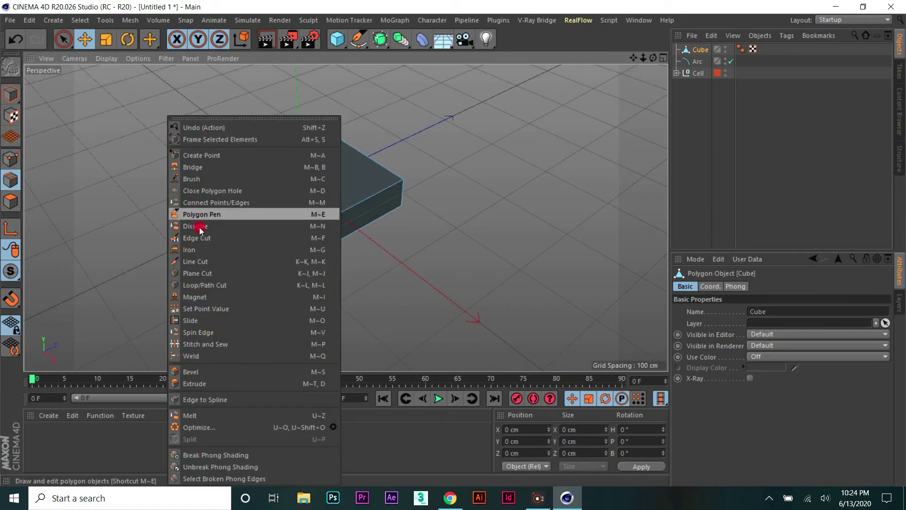
left_click(210, 285)
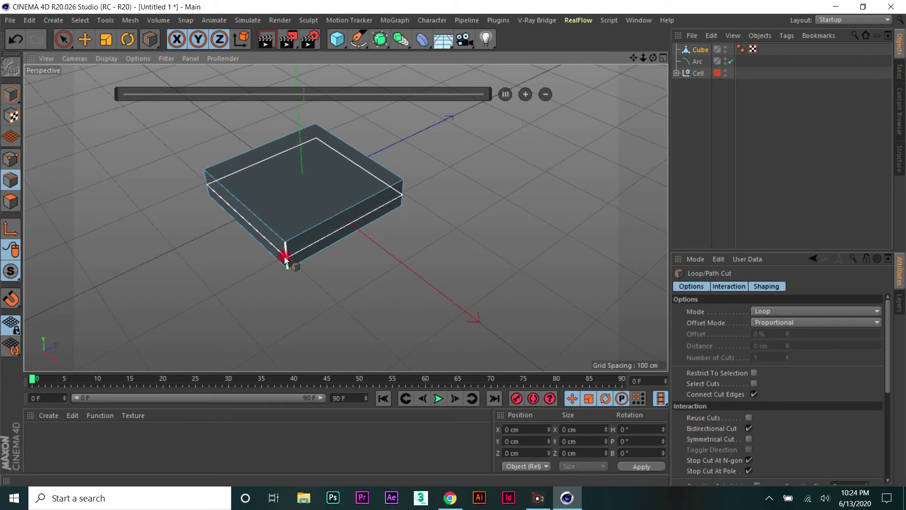
left_click(284, 258)
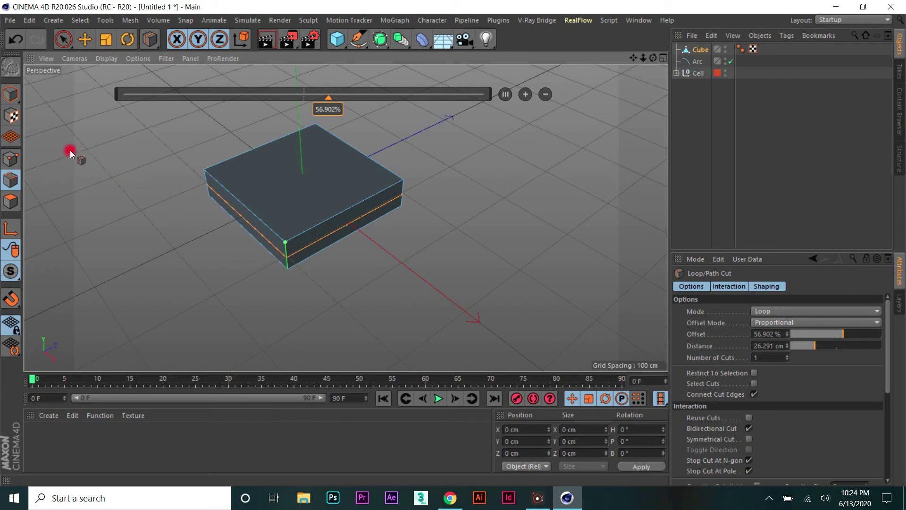
left_click(18, 98)
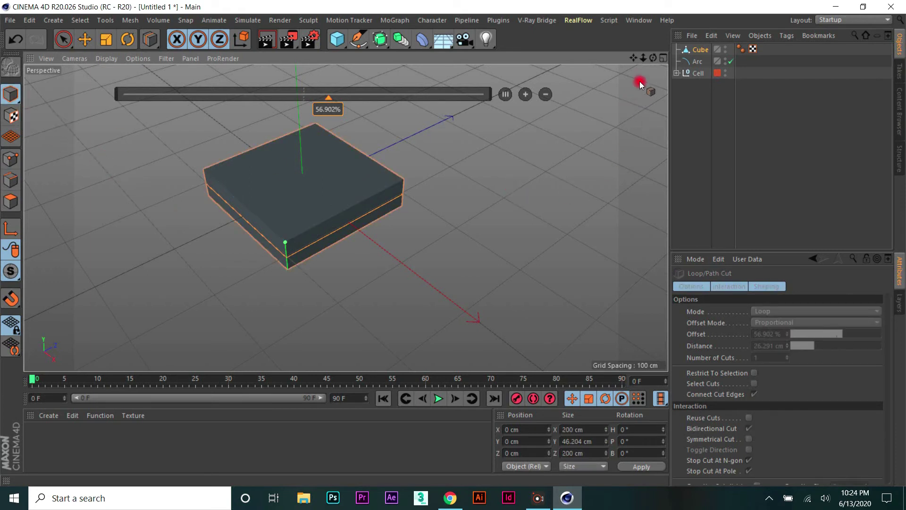
Step: Add a Subdivision Surface and place the Cube inside it
left_click_drag(653, 58, 455, 245)
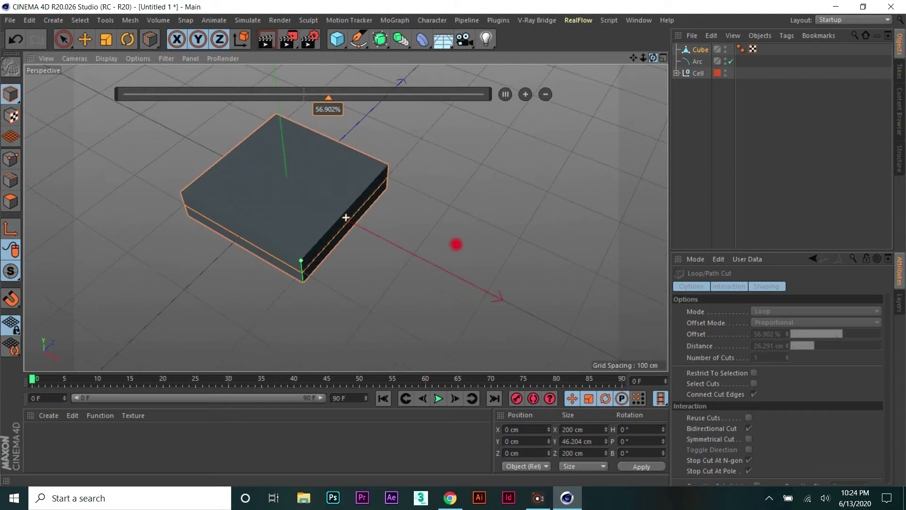
left_click(383, 38)
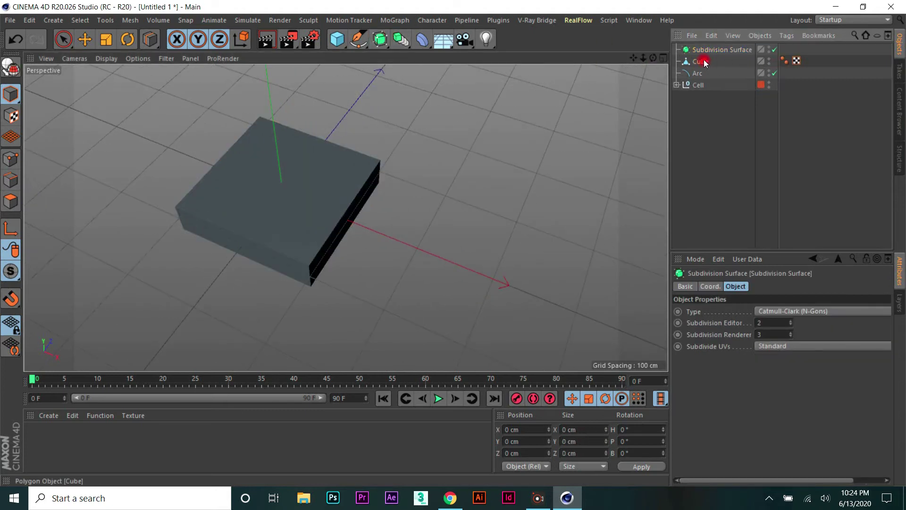
left_click_drag(703, 61, 709, 50)
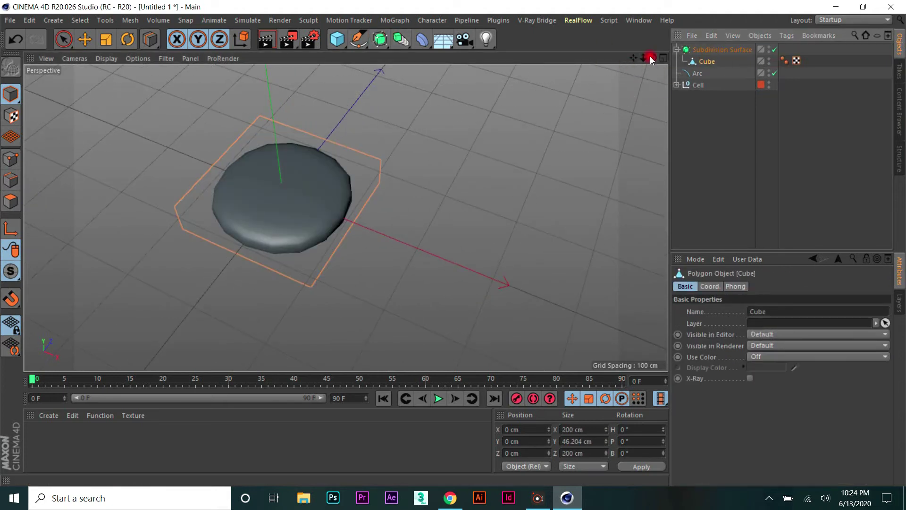
left_click_drag(650, 56, 498, 142)
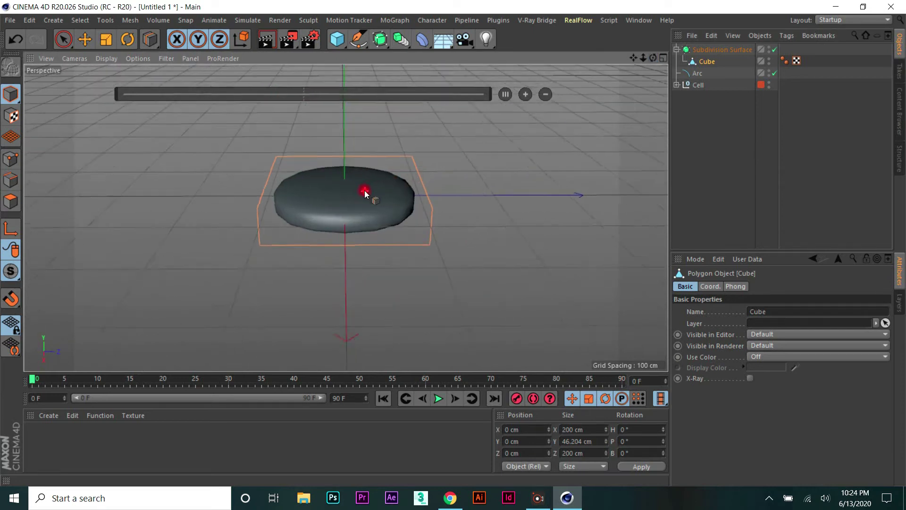
mouse_move(653, 58)
left_mouse_down()
mouse_move(461, 251)
mouse_move(454, 244)
left_mouse_up()
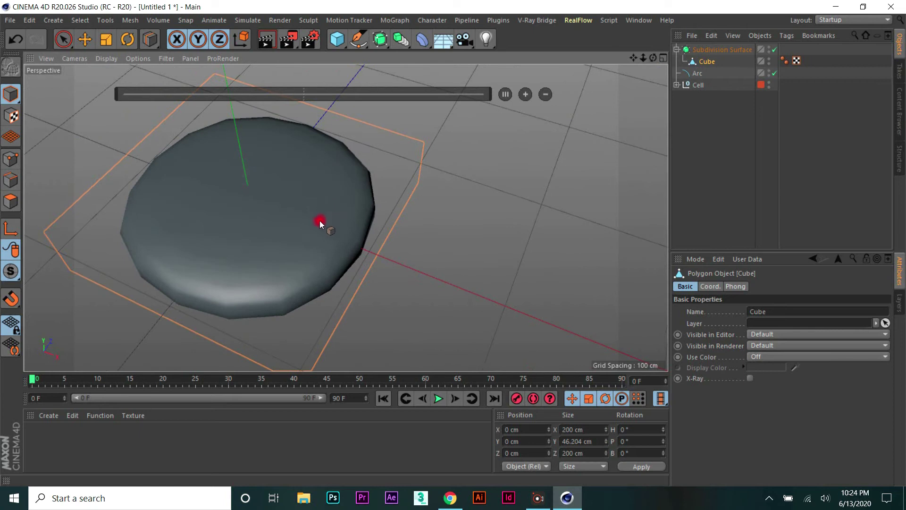
Step: Disable the Subdivision Surface and select the Cube
left_click(88, 40)
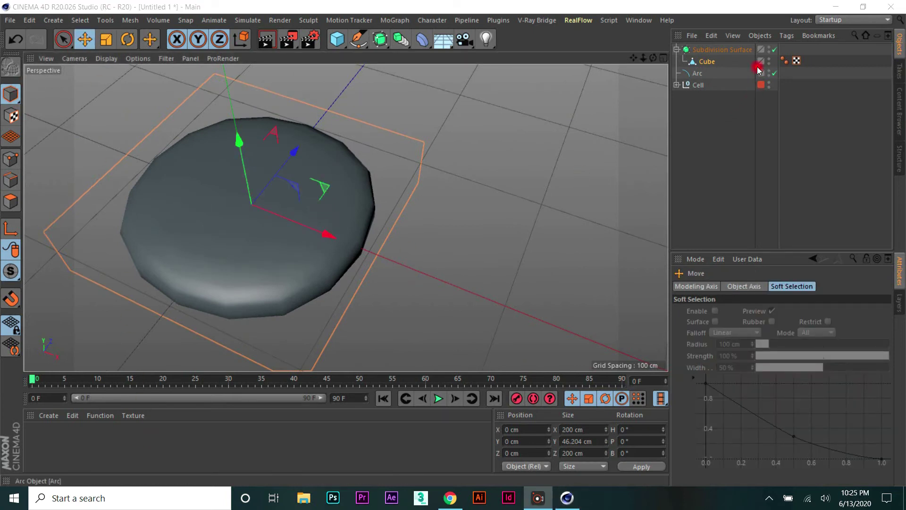
left_click(774, 49)
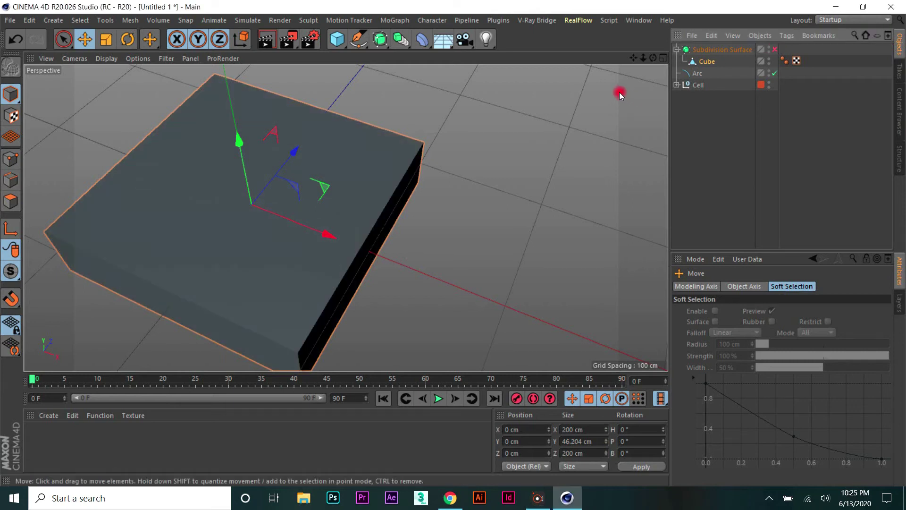
left_click_drag(654, 58, 603, 134)
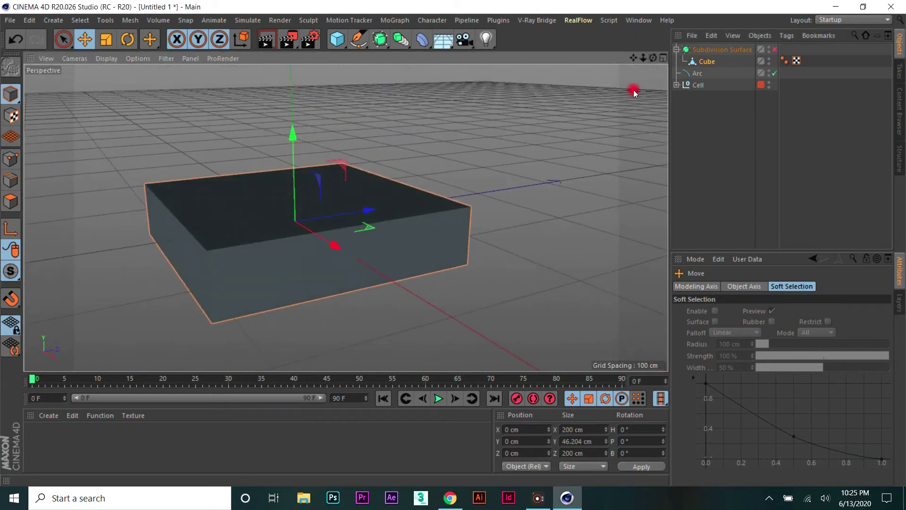
left_click(717, 61)
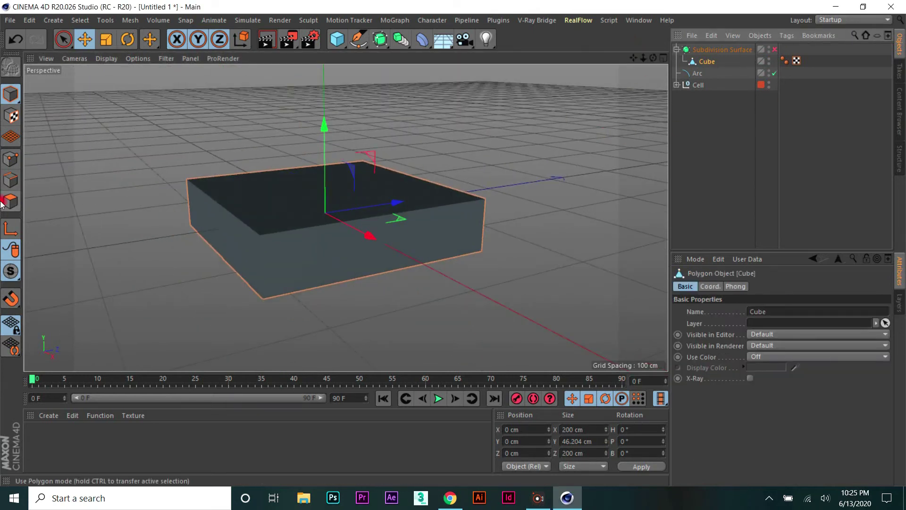
Step: In Edge mode, loop-select the edge loop around the box's middle
left_click(10, 180)
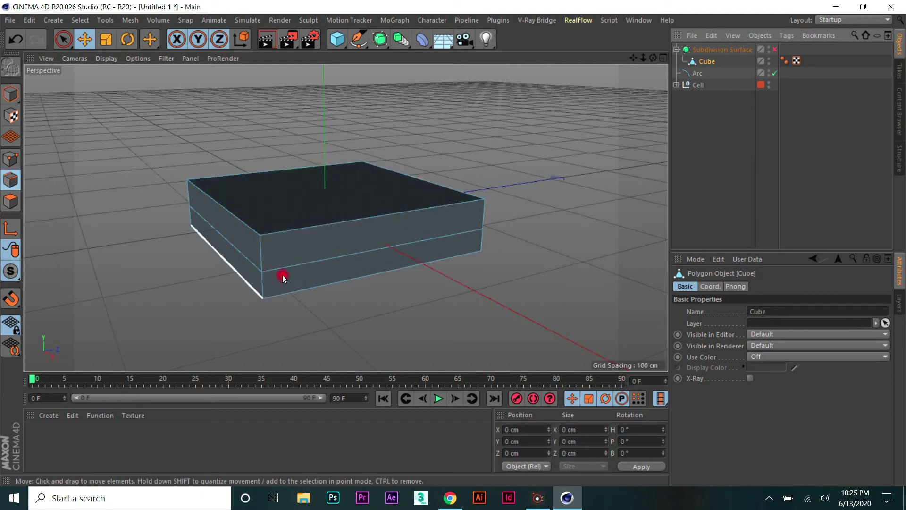
left_click(310, 262)
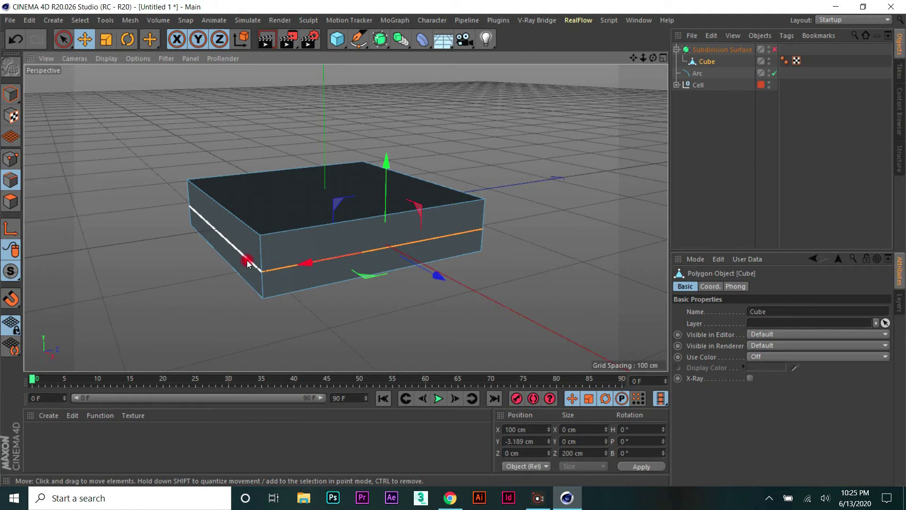
left_click(80, 20)
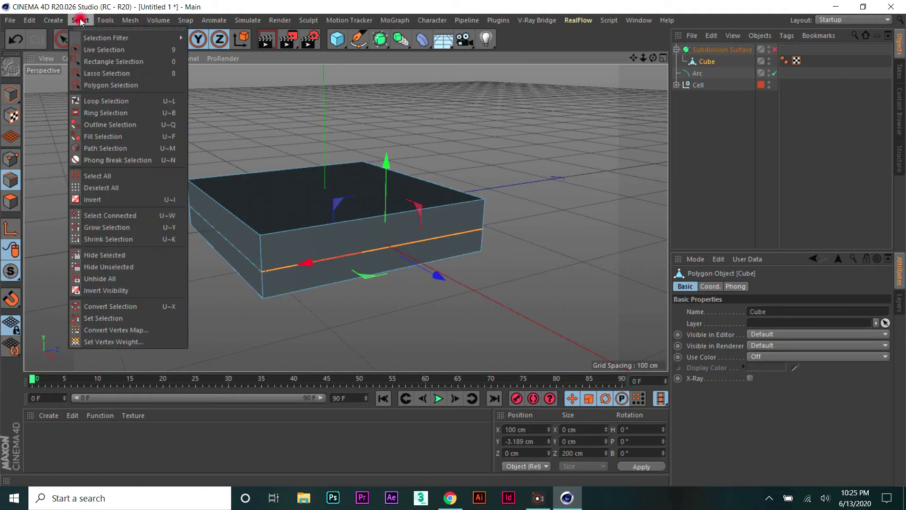
left_click(126, 101)
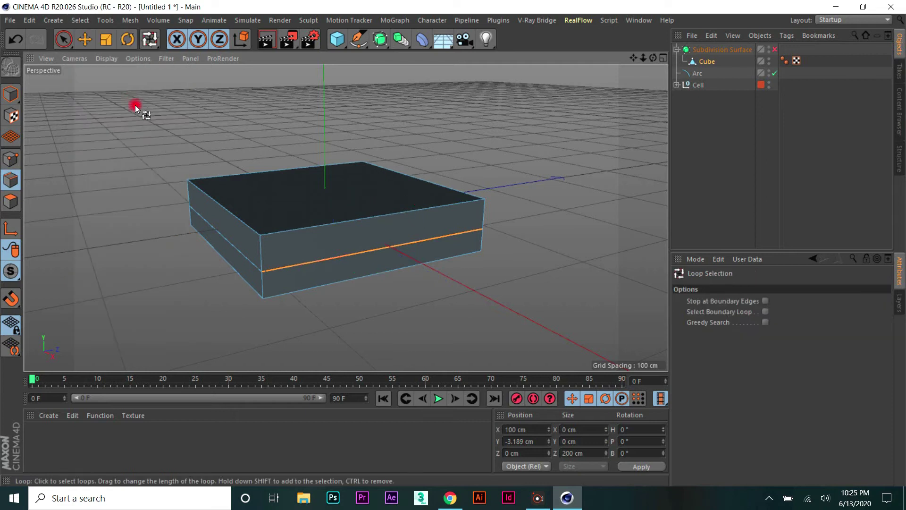
left_click(242, 253)
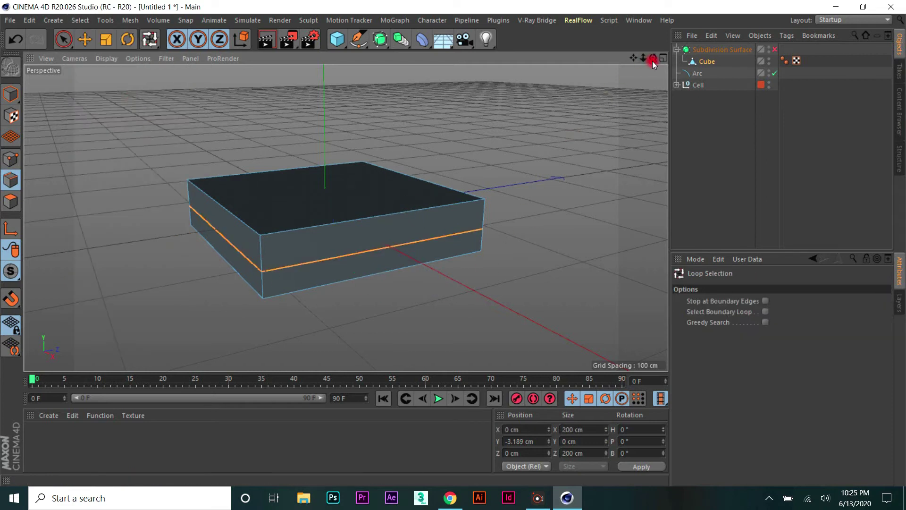
Step: Scale the middle edge loop outward to about 239 cm so the sides flare
left_click_drag(653, 57, 455, 245)
right_click(536, 113)
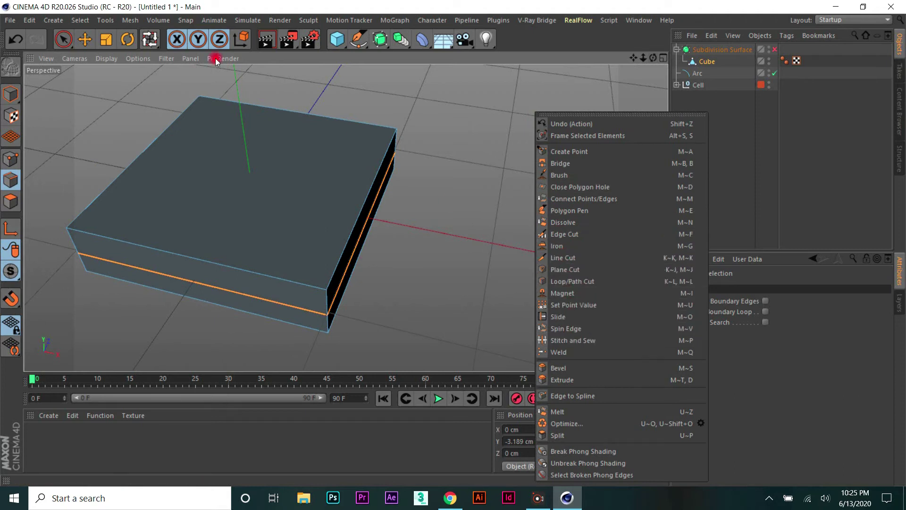
left_click(103, 39)
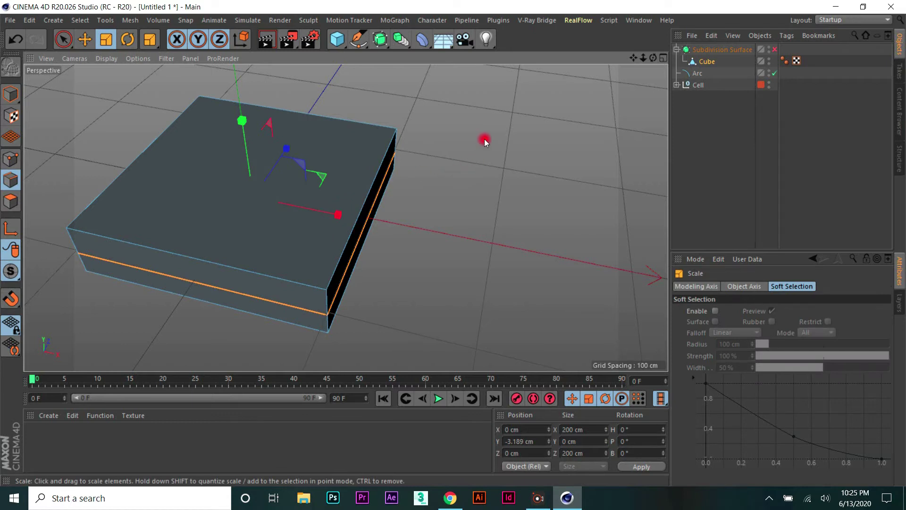
left_click_drag(491, 146, 451, 113)
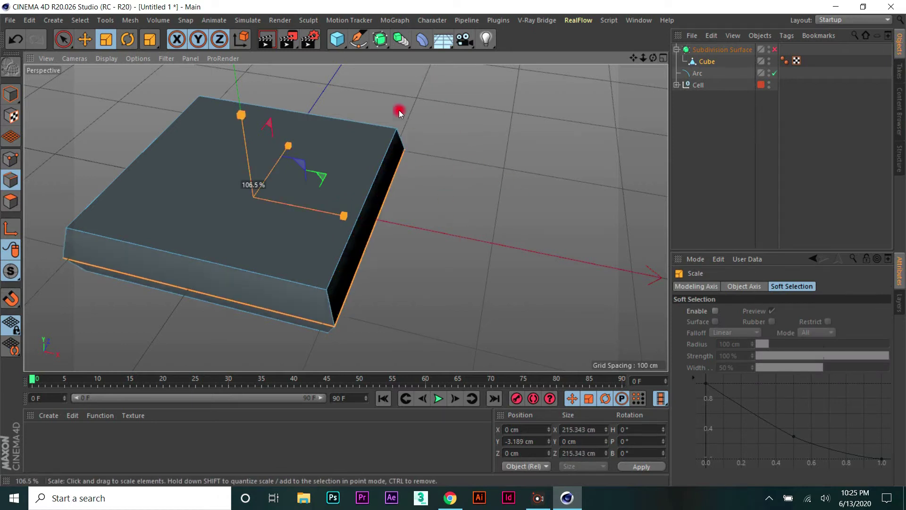
mouse_move(445, 196)
left_mouse_down()
mouse_move(459, 210)
mouse_move(451, 164)
left_mouse_up()
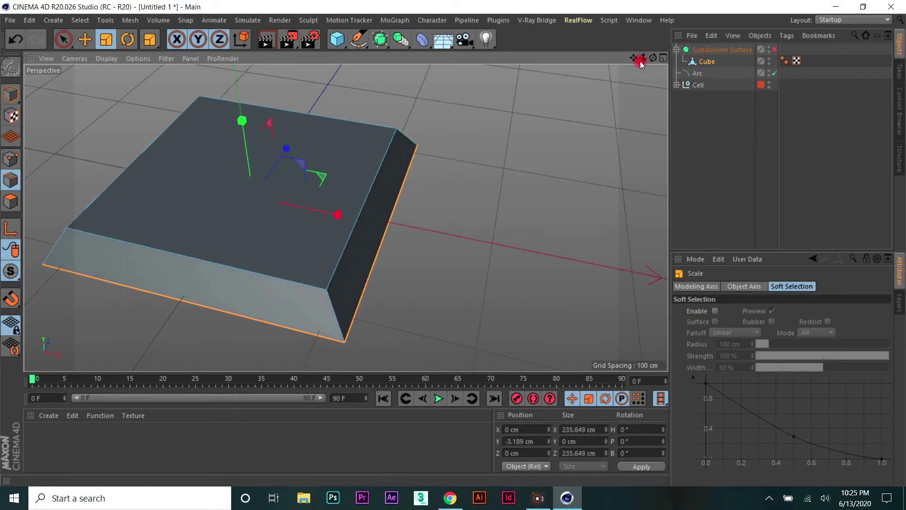
mouse_move(652, 58)
left_mouse_down()
mouse_move(545, 151)
mouse_move(512, 127)
left_mouse_up()
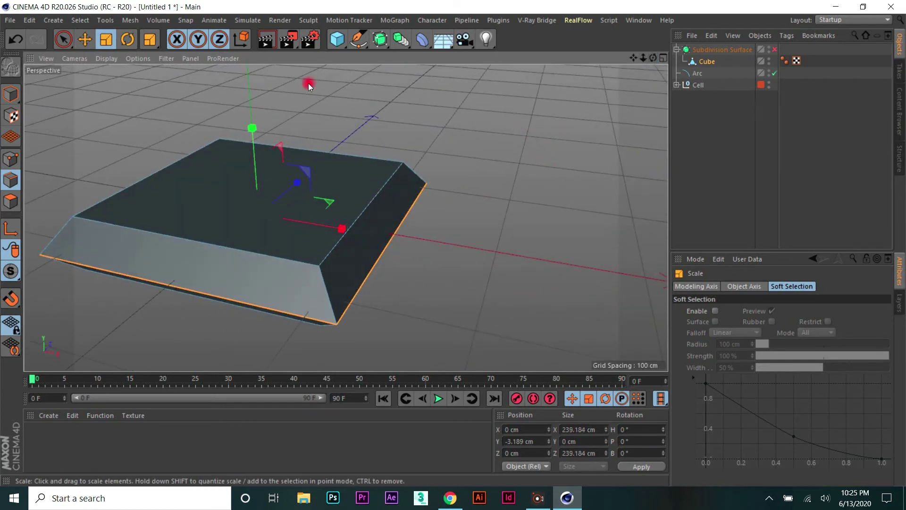
Step: In Polygon mode, select the box's top and bottom faces
left_click(85, 39)
left_click(12, 204)
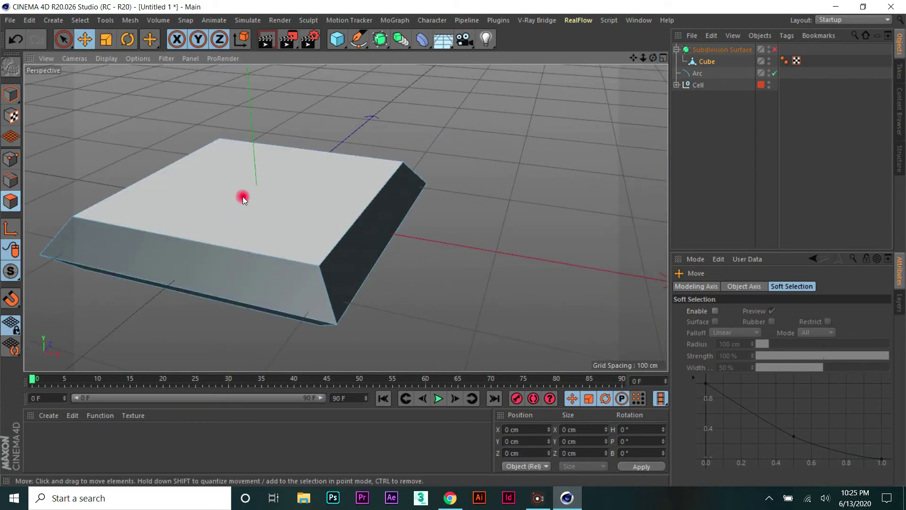
left_click(245, 183)
left_click_drag(650, 59, 348, 311)
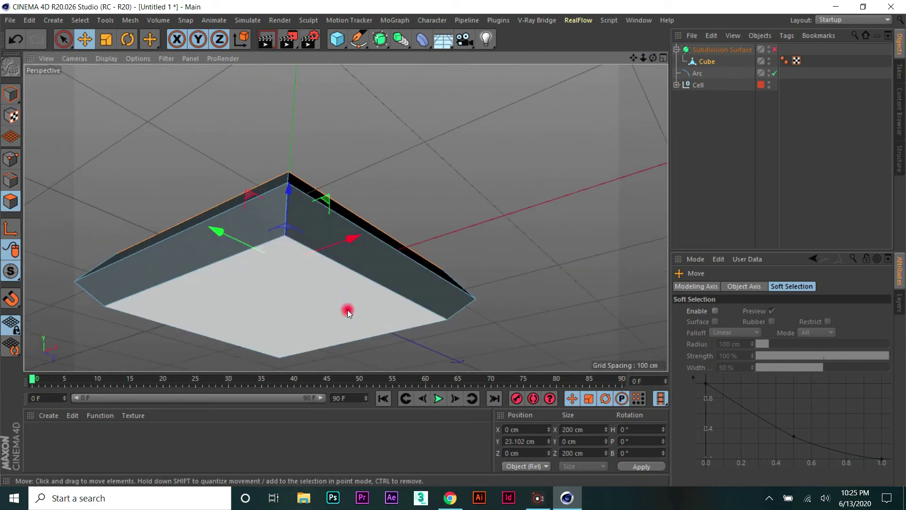
left_click(345, 309, "shift")
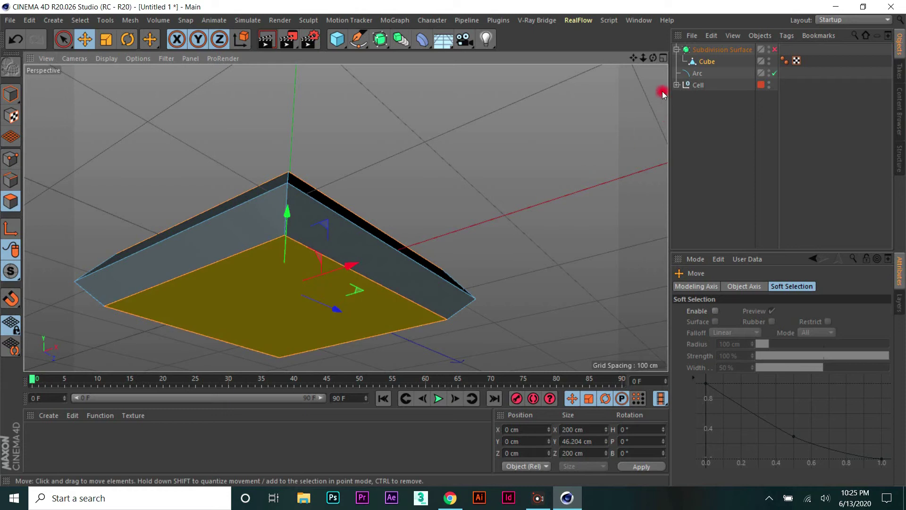
left_click_drag(652, 58, 453, 243)
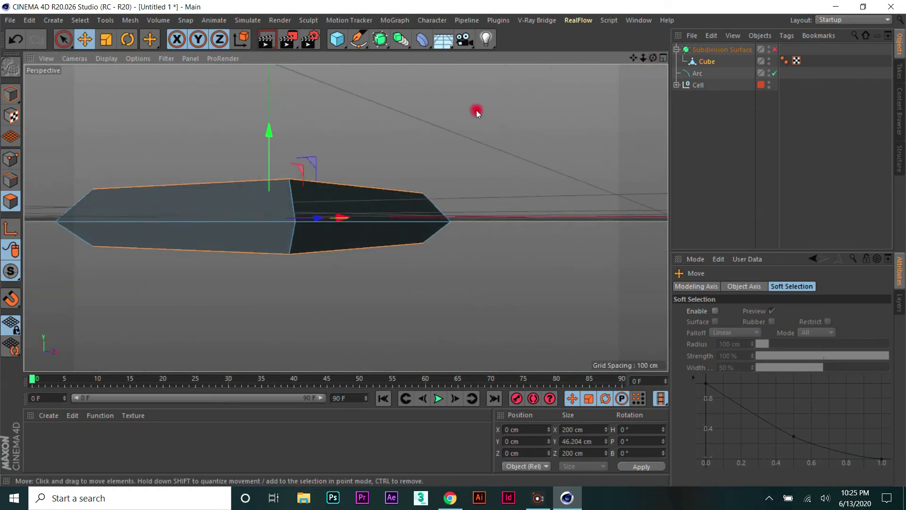
Step: Extrude the top and bottom faces inward by -8.3 cm, then return to Model mode
right_click(476, 110)
left_click(524, 240)
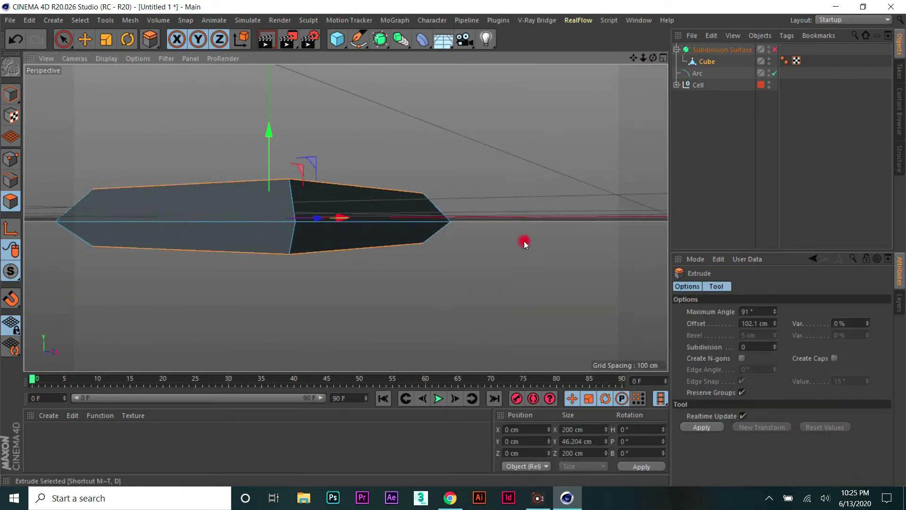
left_click_drag(453, 243, 455, 245)
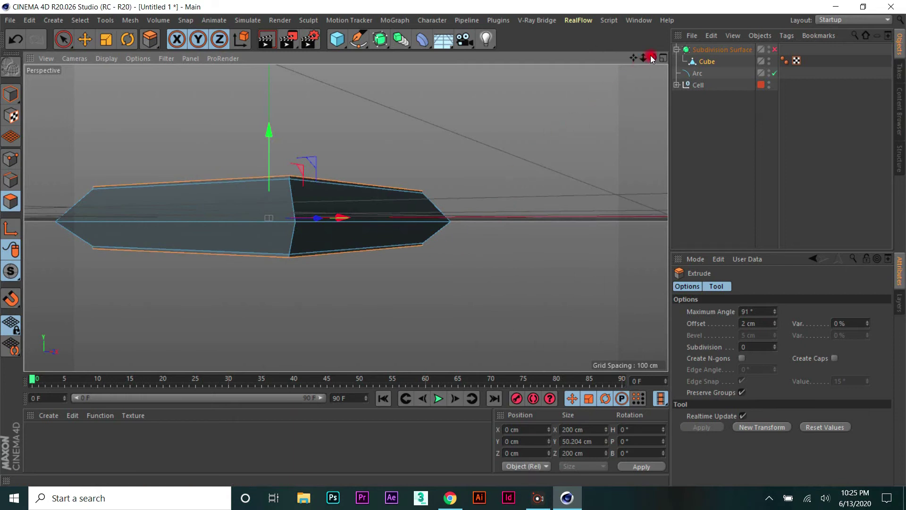
mouse_move(653, 57)
left_mouse_down()
mouse_move(454, 244)
mouse_move(651, 61)
left_mouse_up()
key("ctrl+z")
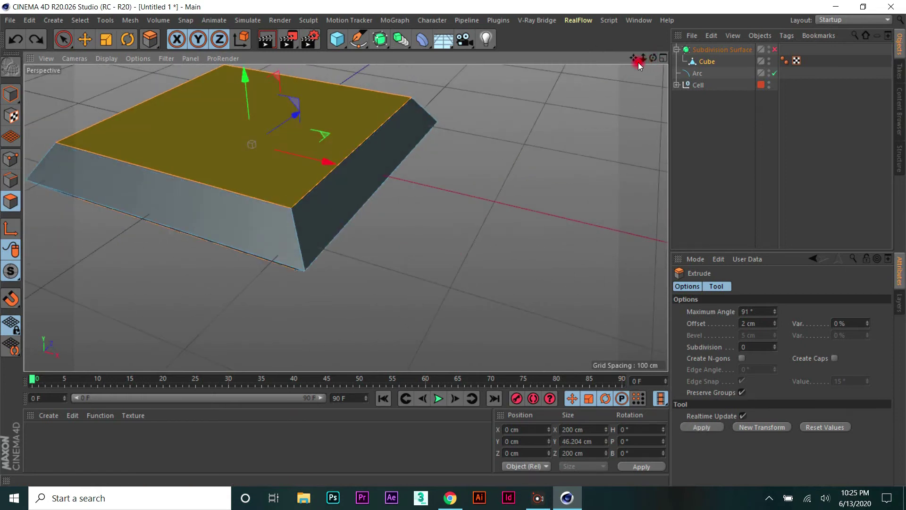
left_click_drag(452, 243, 453, 241)
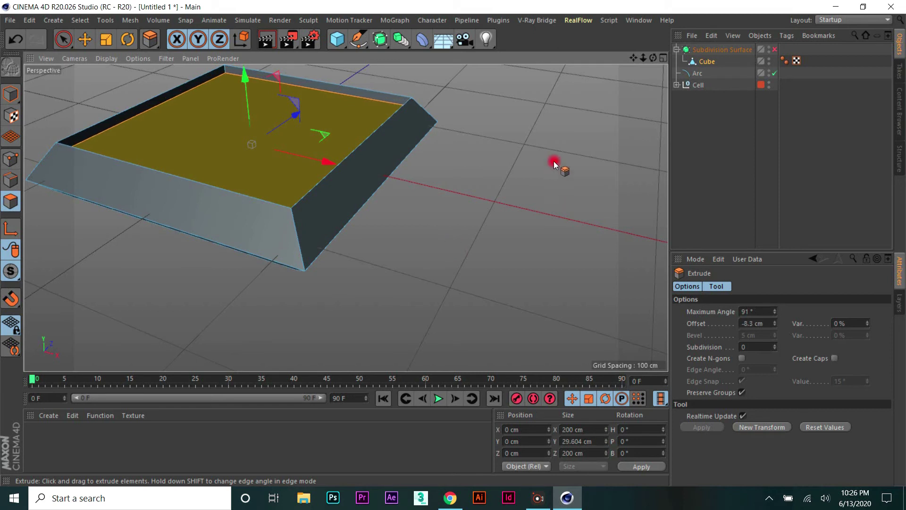
mouse_move(652, 58)
left_mouse_down()
mouse_move(596, 74)
mouse_move(469, 76)
mouse_move(459, 89)
left_mouse_up()
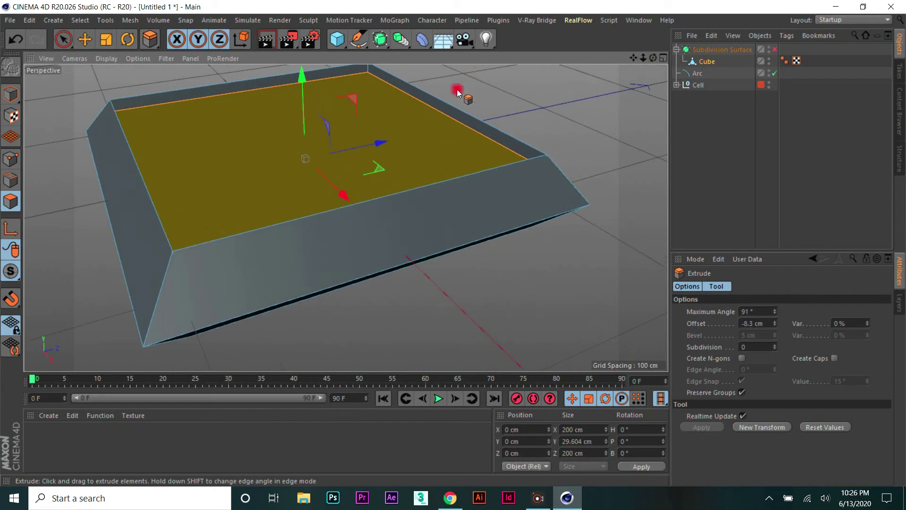
left_click(84, 40)
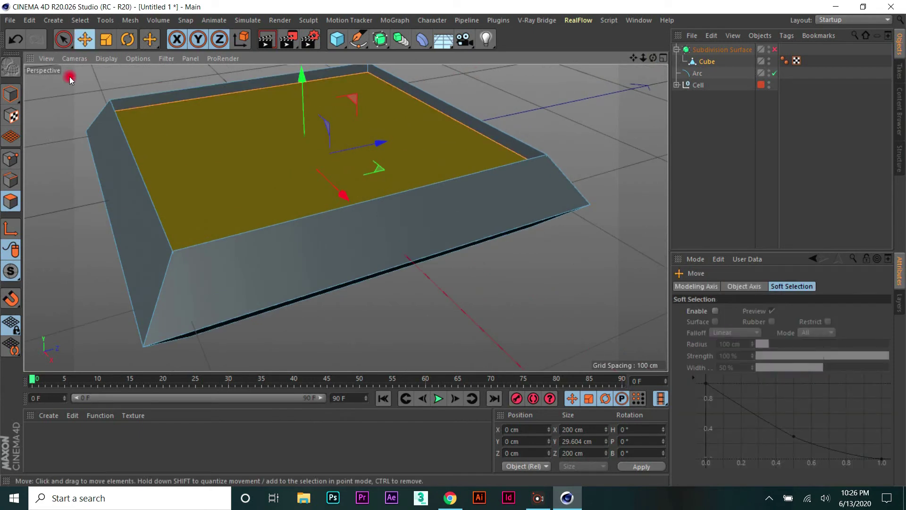
left_click(10, 93)
Step: Briefly preview the smoothed dish, then disable Subdivision Surface to show the sharp-edged recessed box
left_click(770, 49)
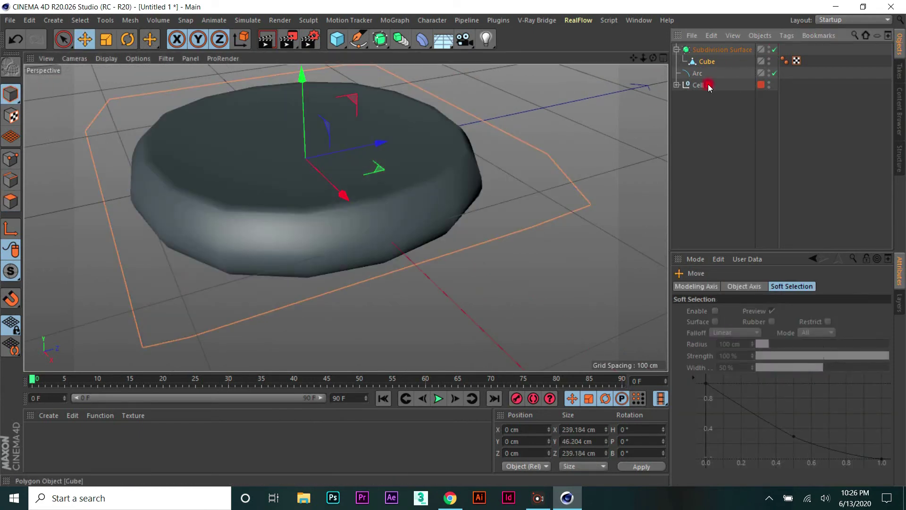
left_click_drag(647, 61, 239, 358)
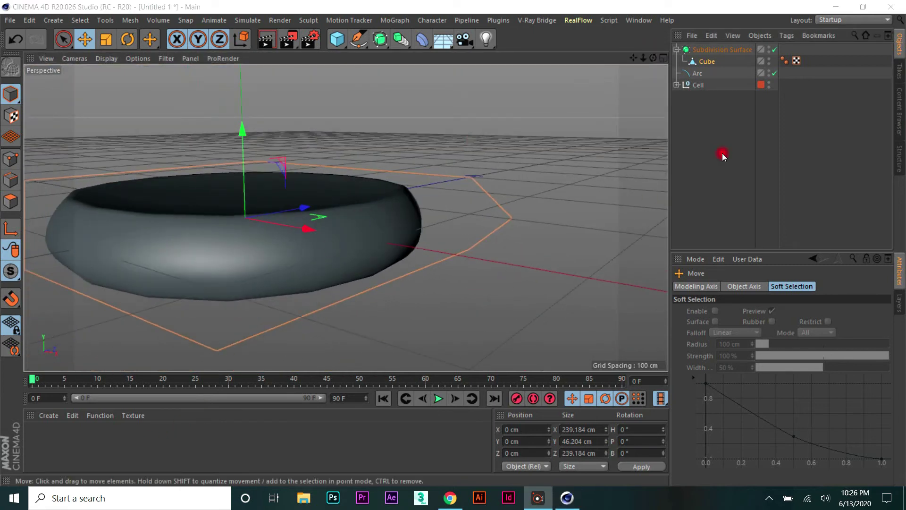
left_click(774, 49)
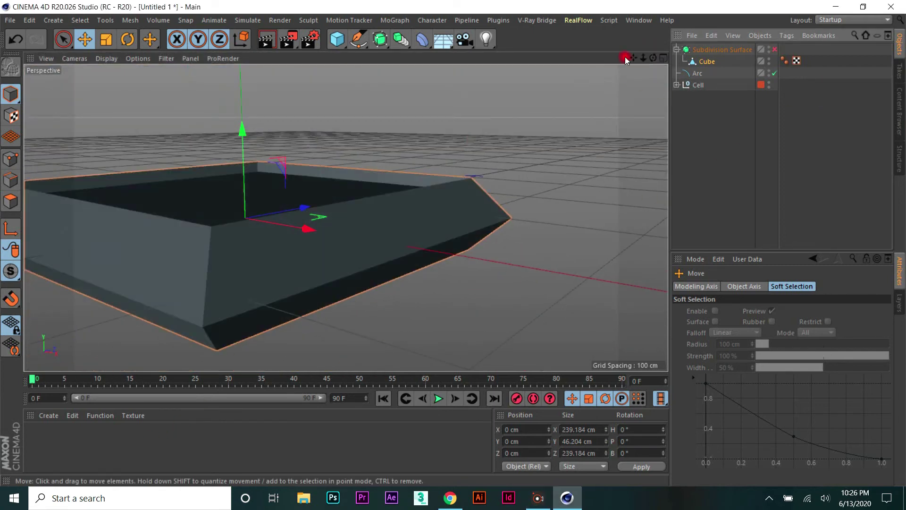
mouse_move(653, 58)
left_mouse_down()
mouse_move(453, 251)
mouse_move(438, 115)
left_mouse_up()
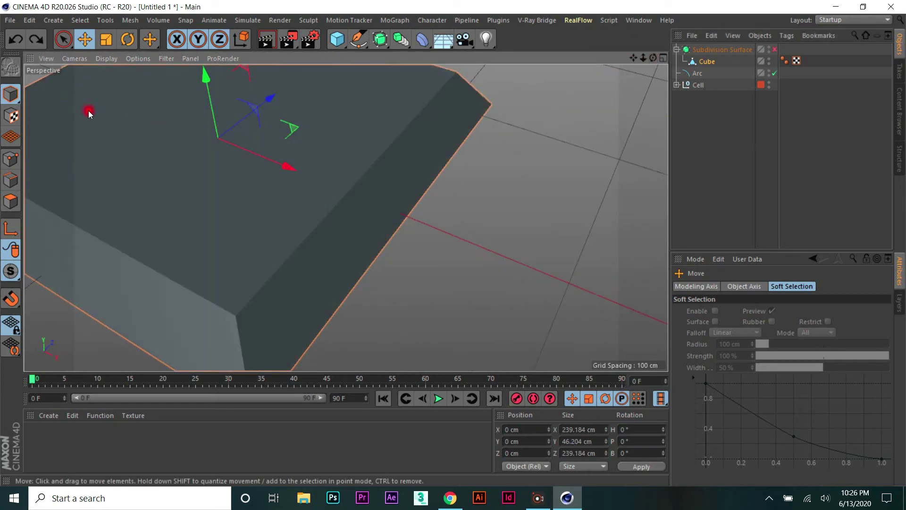
Step: Select the block's top face and try scaling it to 86%, then undo
left_click(10, 201)
scroll(517, 195, "down", 5)
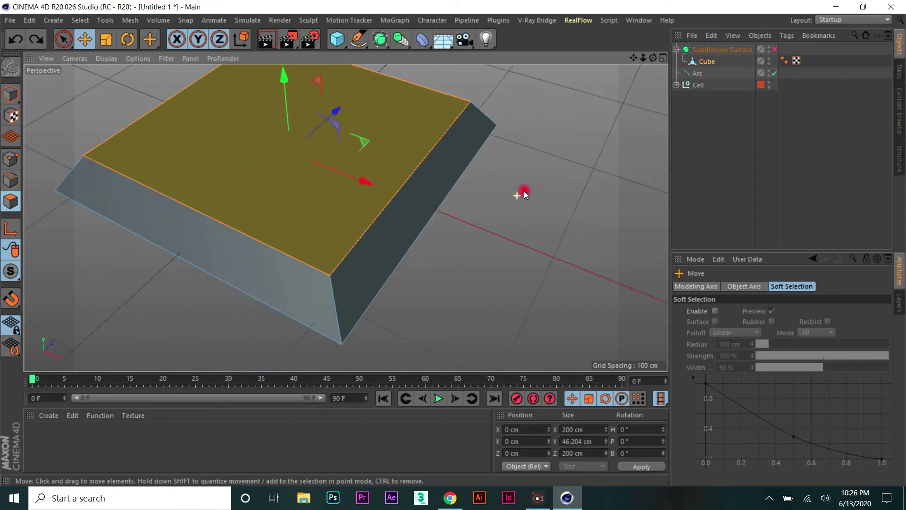
scroll(515, 203, "down", 2)
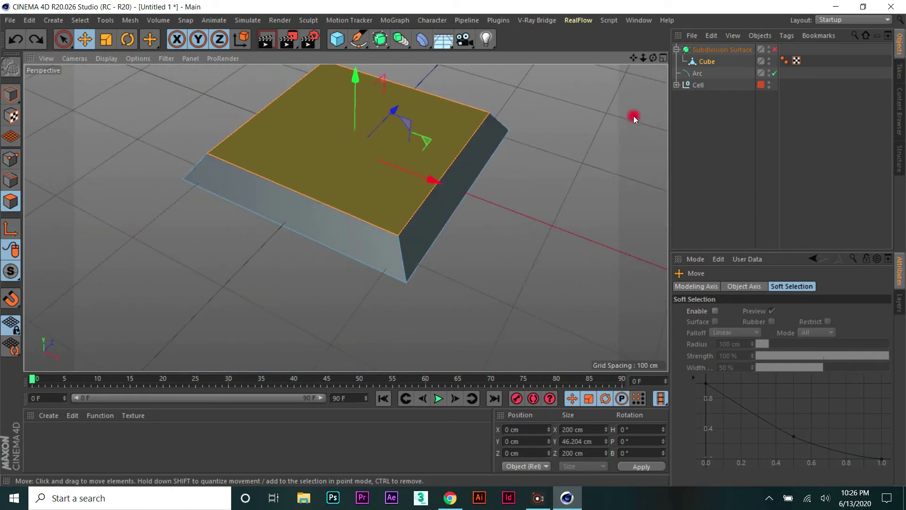
scroll(573, 120, "up", 2)
left_click(106, 39)
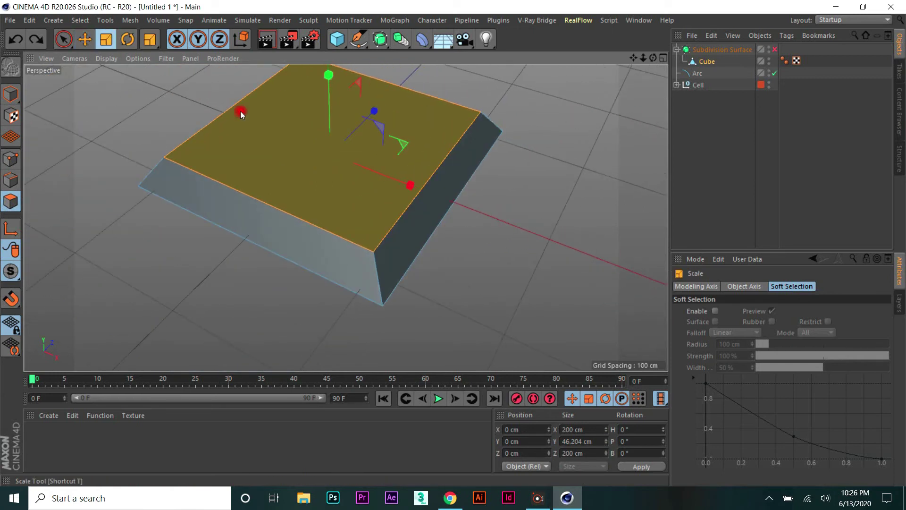
left_click_drag(575, 142, 565, 215)
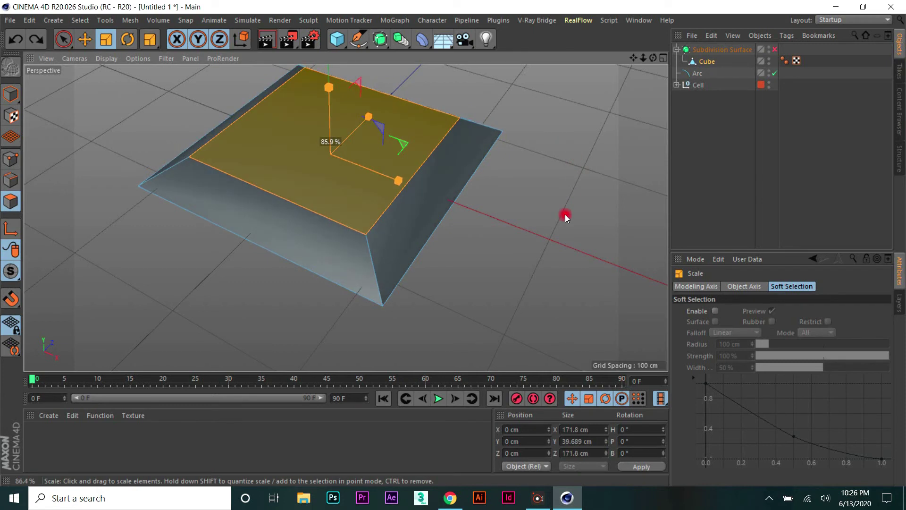
key("ctrl+z")
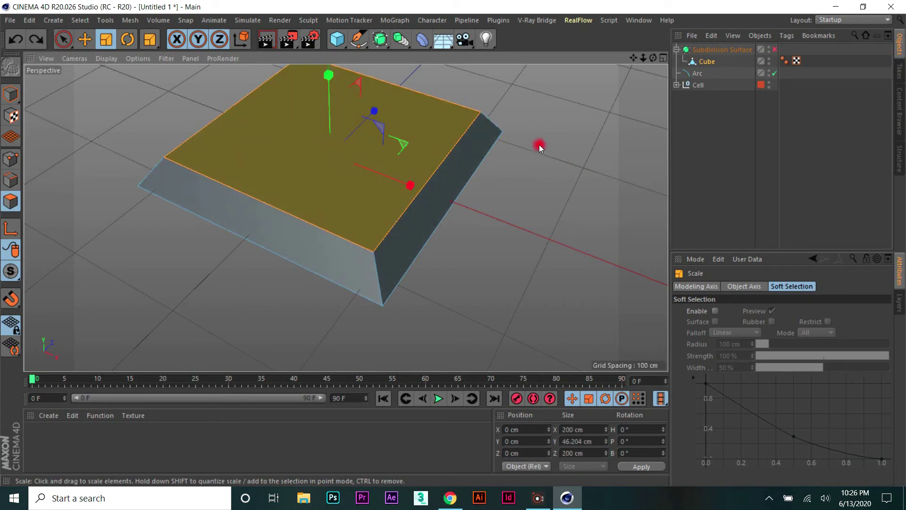
Step: Bevel the top face with a 25.6 cm offset into stepped tiers
right_click(535, 116)
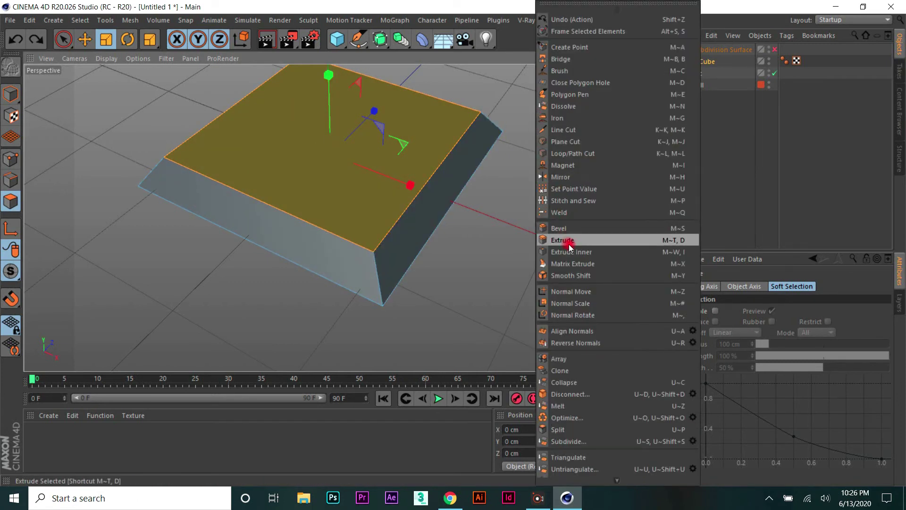
left_click(561, 228)
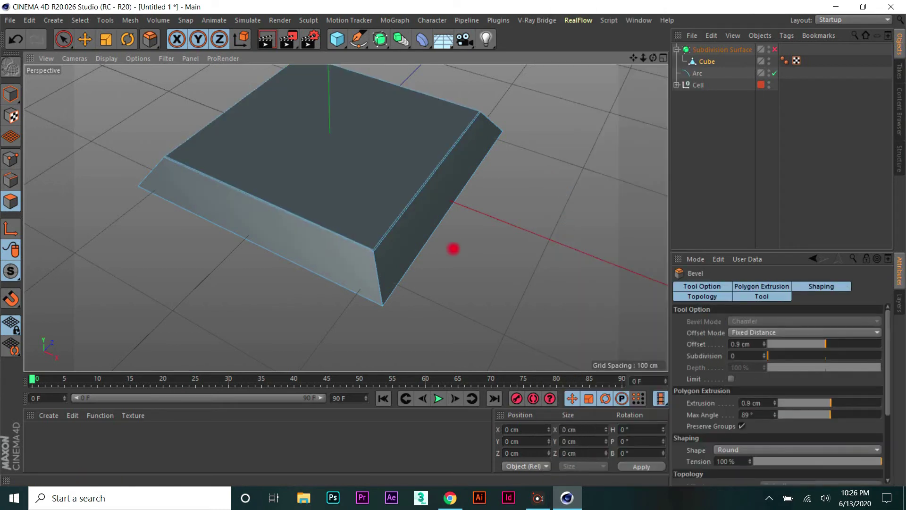
mouse_move(453, 249)
left_mouse_down()
mouse_move(538, 144)
mouse_move(453, 246)
left_mouse_up()
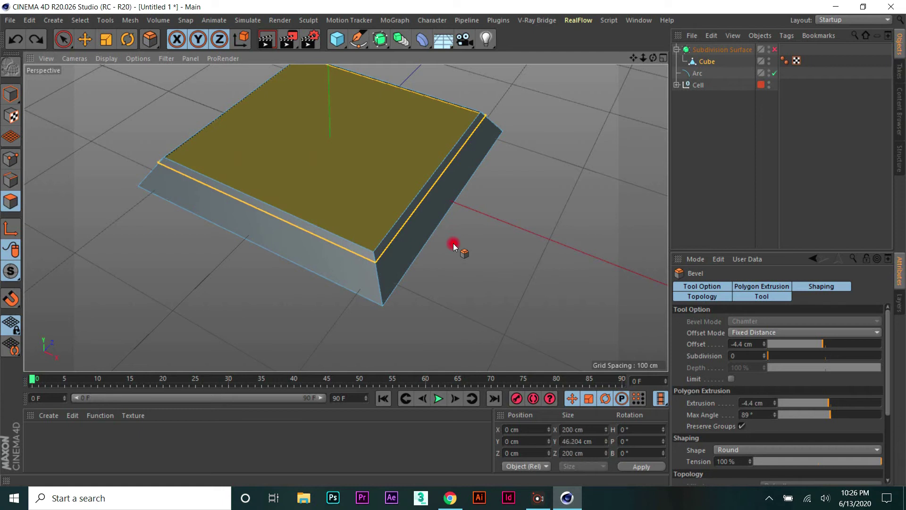
mouse_move(562, 115)
left_mouse_down()
mouse_move(452, 253)
mouse_move(554, 91)
left_mouse_up()
scroll(330, 208, "down", 5)
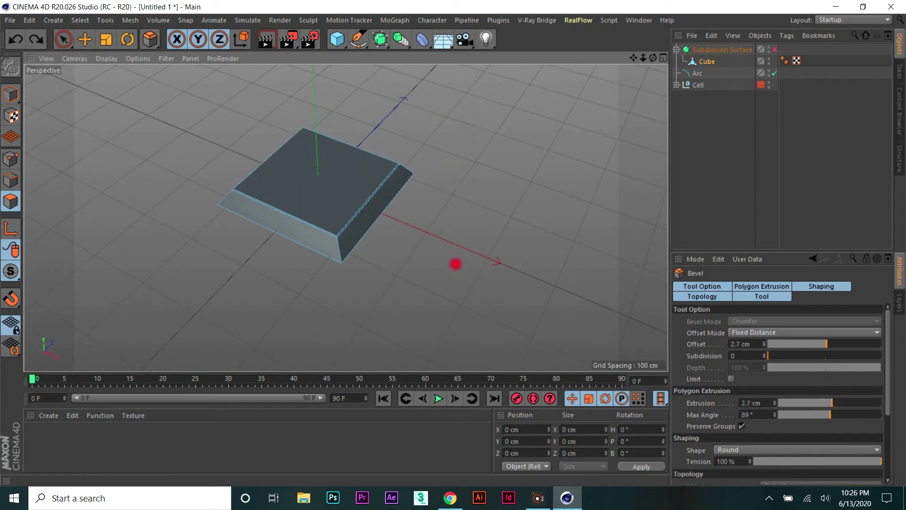
left_click_drag(478, 117, 399, 65)
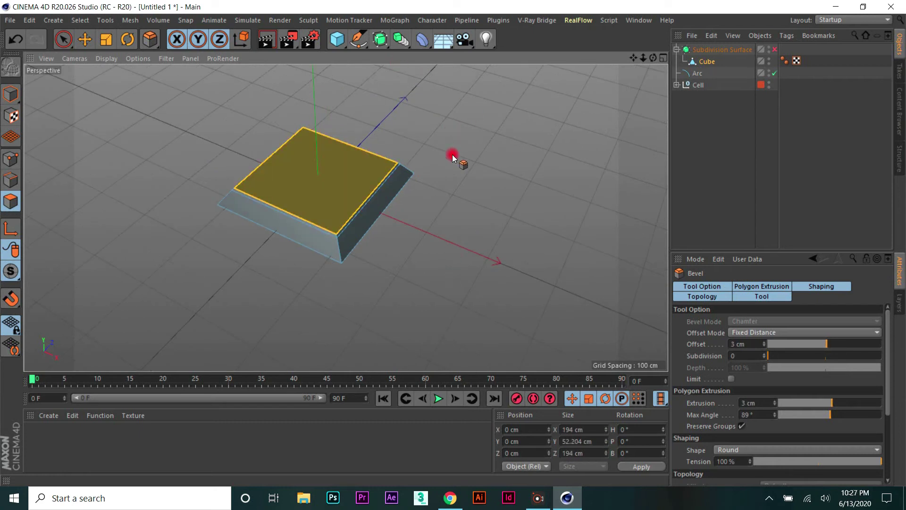
key("ctrl+z")
left_click_drag(458, 147, 453, 243)
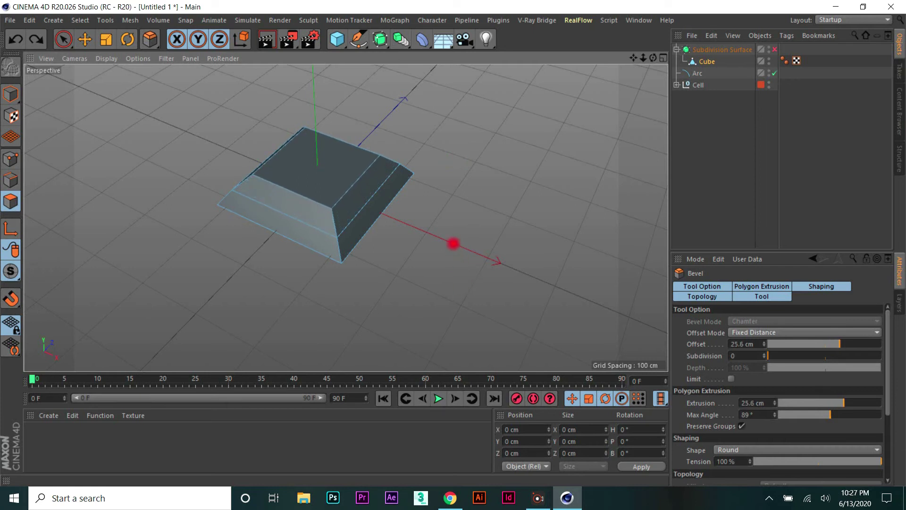
left_click(498, 73)
mouse_move(652, 57)
left_mouse_down()
mouse_move(453, 245)
mouse_move(647, 63)
left_mouse_up()
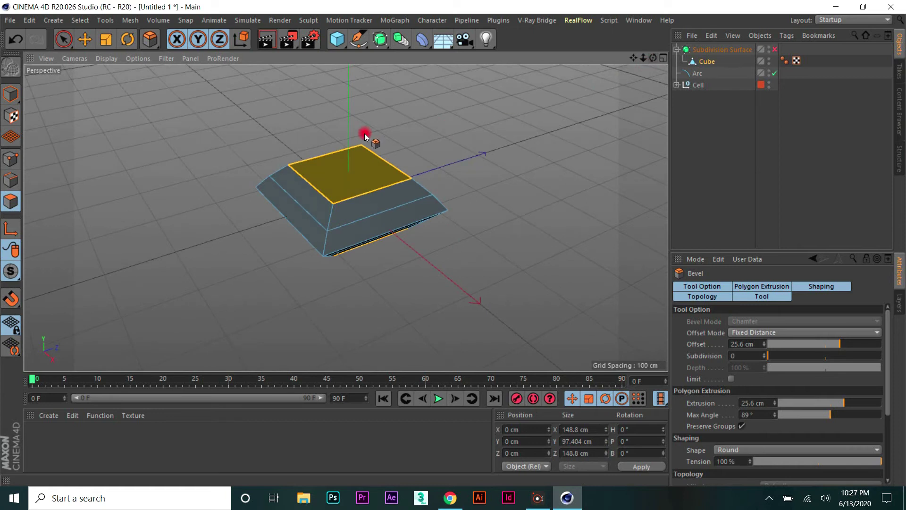
scroll(365, 133, "up", 2)
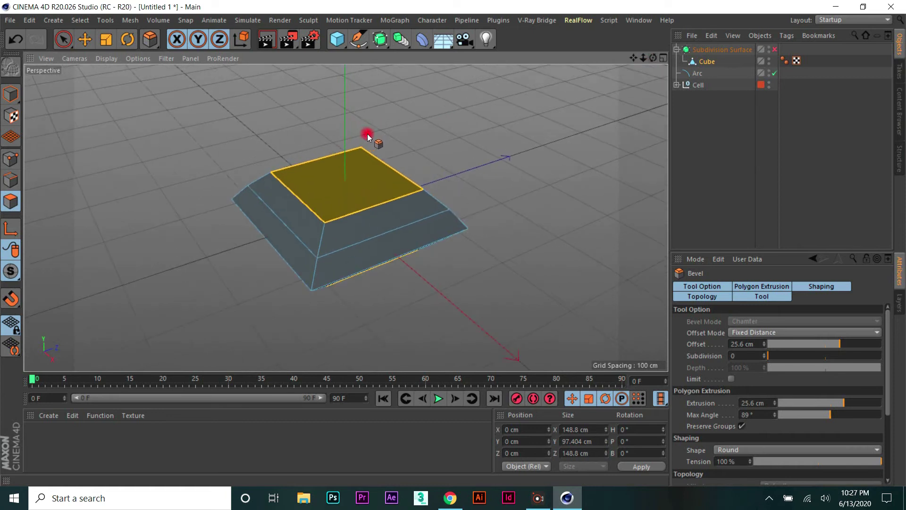
right_click(411, 116)
Step: Extrude the bevelled top face down into a shallow recess, preview smoothing, then disable it
left_click(451, 239)
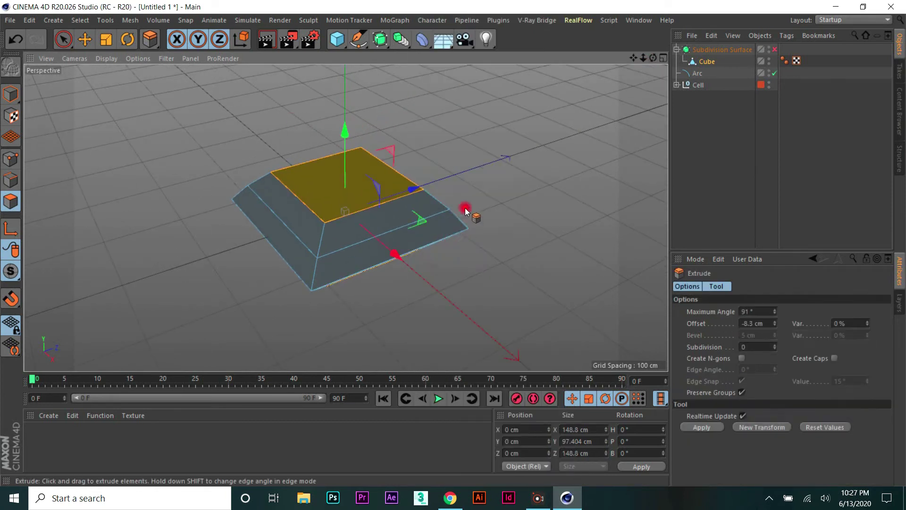
left_click_drag(465, 208, 453, 246)
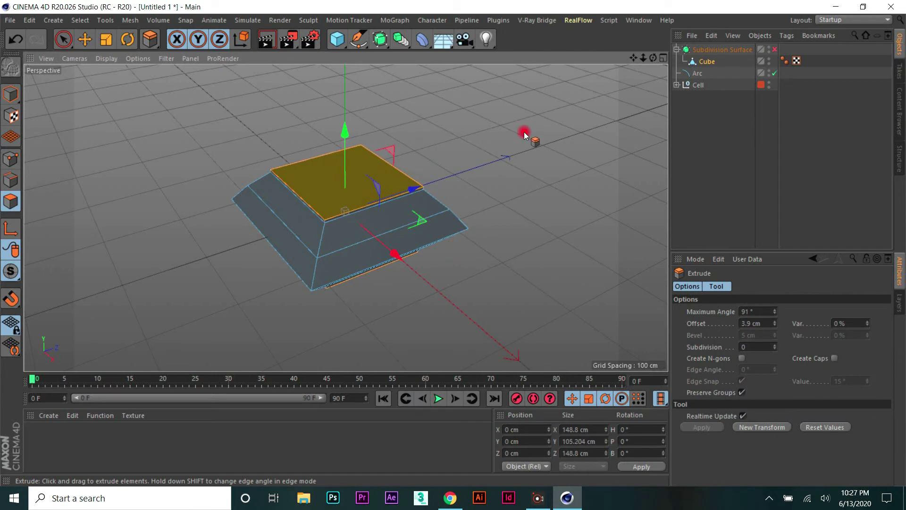
key("ctrl+z")
left_click_drag(453, 240, 451, 224)
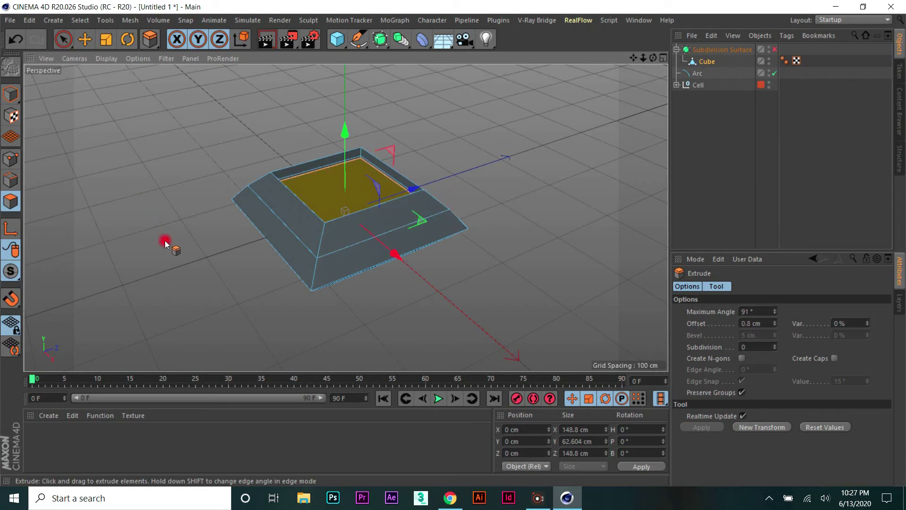
key("e")
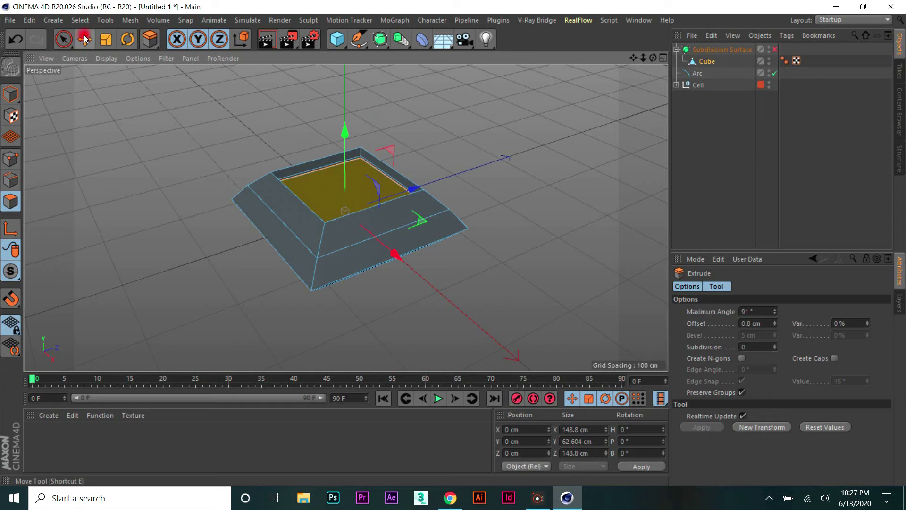
left_click(773, 50)
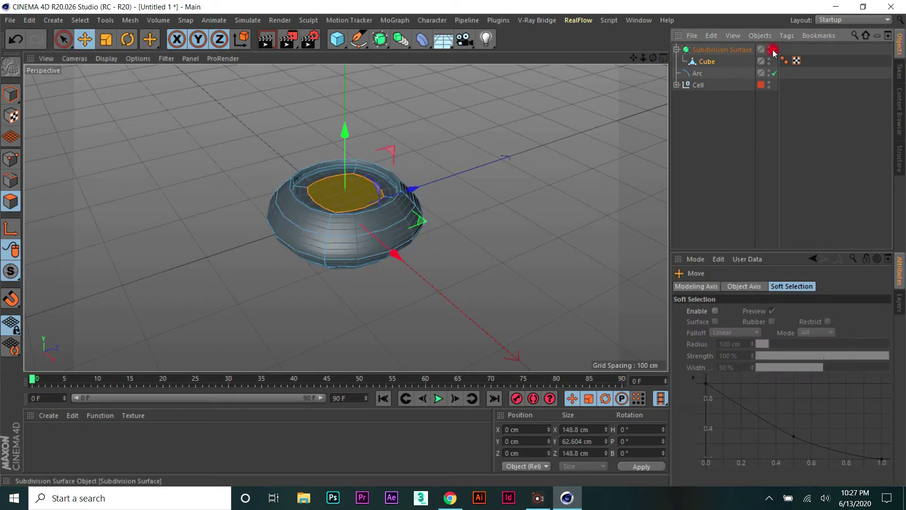
mouse_move(652, 57)
left_mouse_down()
mouse_move(458, 235)
mouse_move(562, 110)
left_mouse_up()
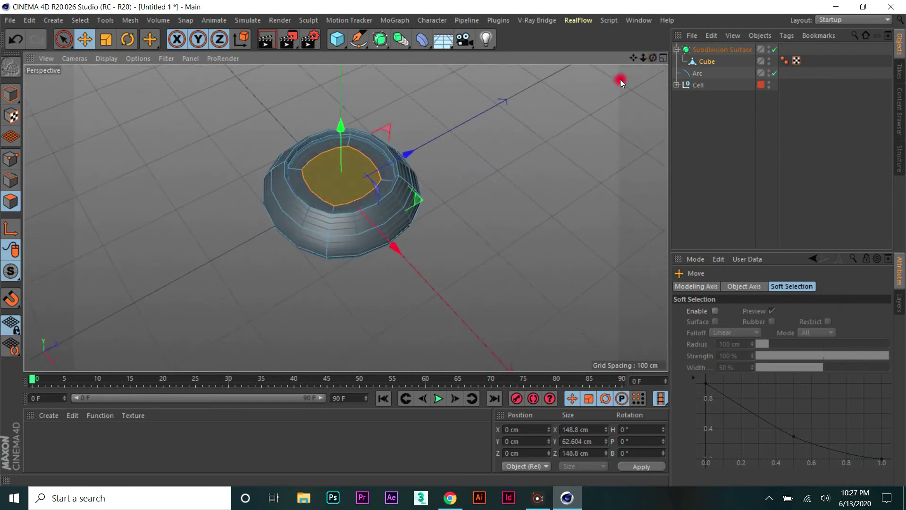
key("ctrl+z")
Step: Undo the bevel and recess, restoring the 200 × 46.204 × 200 cm slab, and select a face
key("ctrl+z")
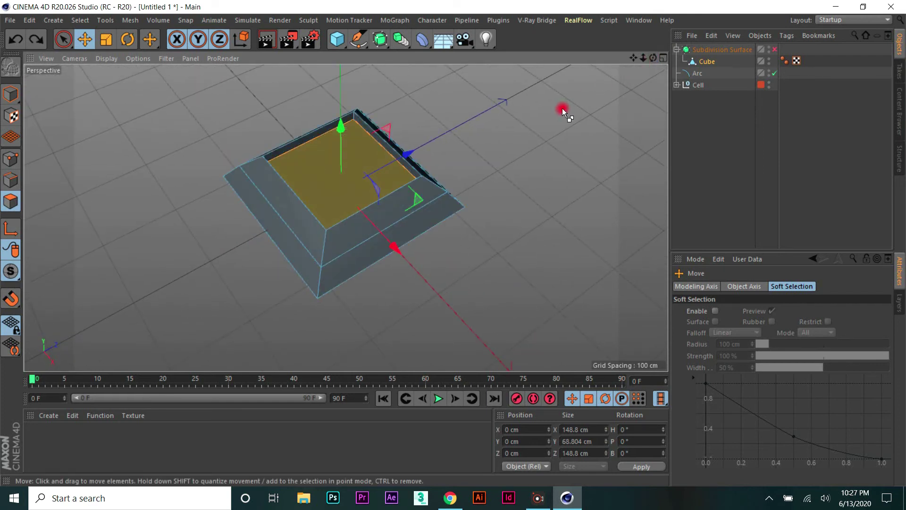
key("ctrl+z")
key("ctrl+z")
key("ctrl+z")
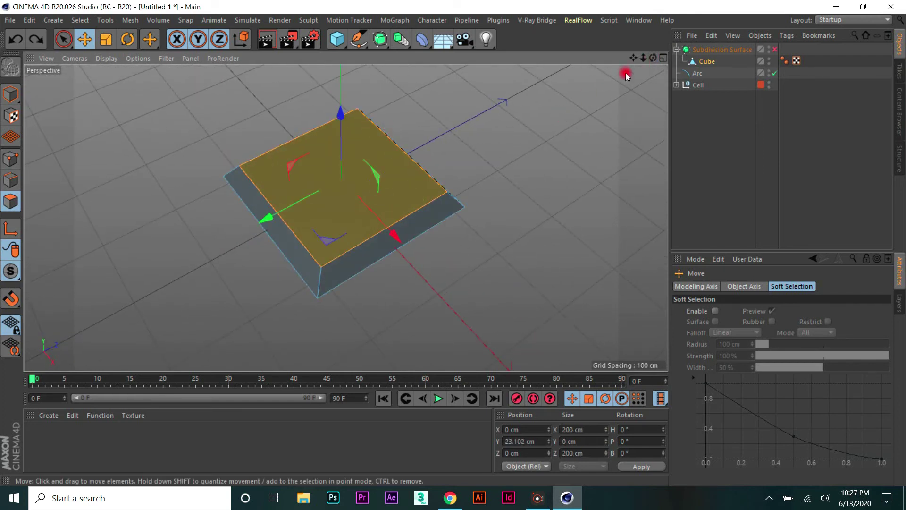
left_click_drag(453, 243, 456, 298, "alt")
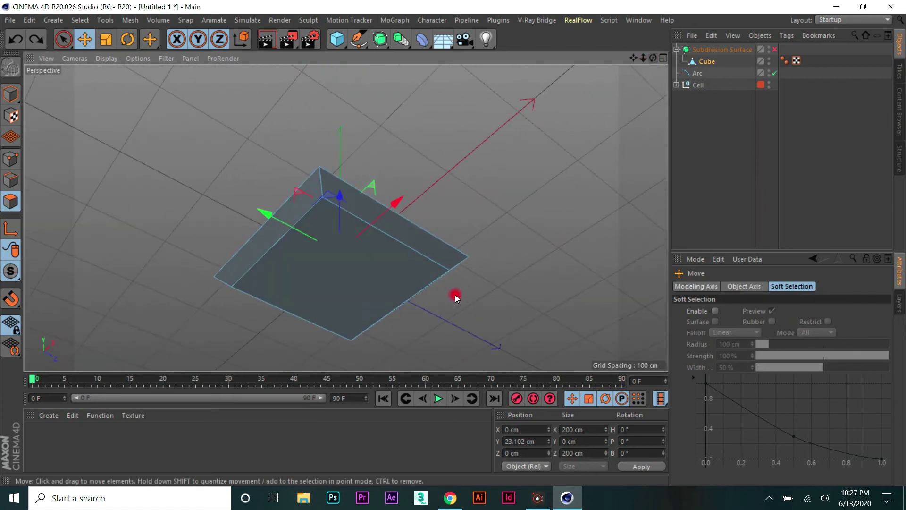
left_click(363, 283)
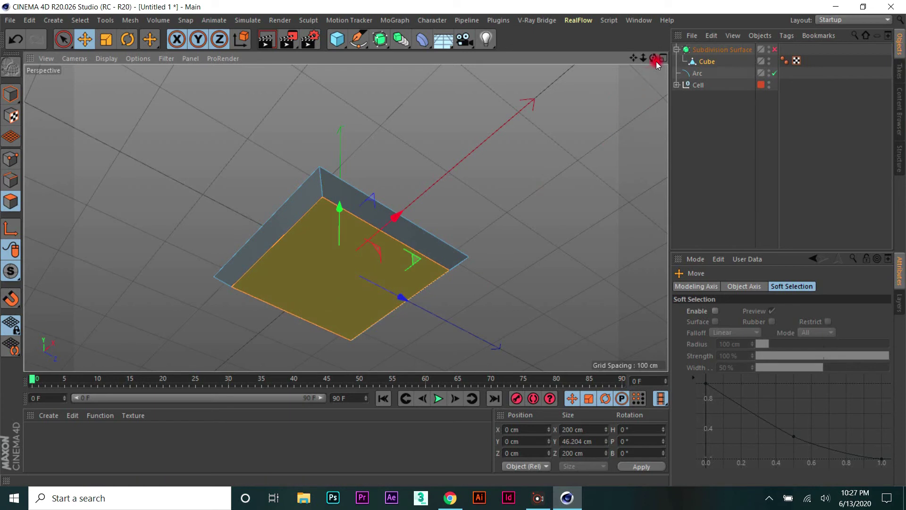
mouse_move(653, 57)
left_mouse_down()
mouse_move(453, 250)
mouse_move(387, 125)
left_mouse_up()
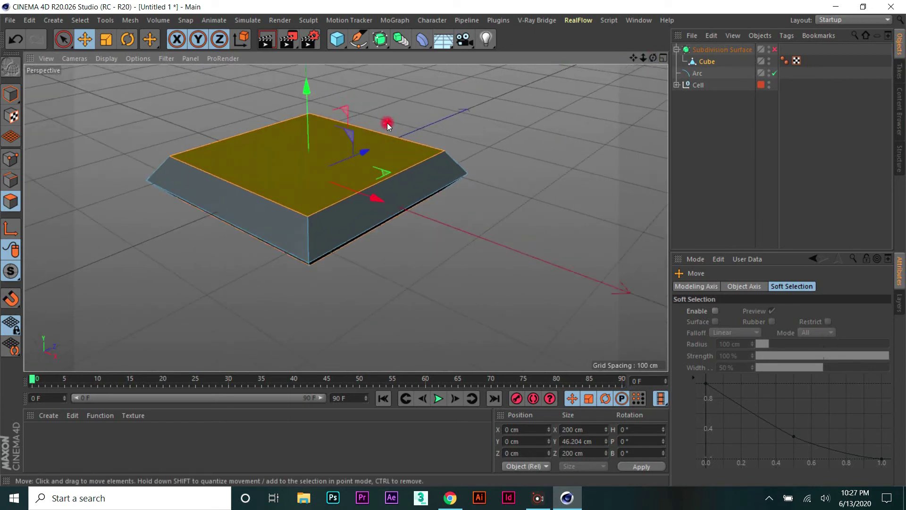
scroll(392, 117, "up", 2)
scroll(392, 117, "up", 1)
Step: Inset the slab's top face by 35.7 cm with Extrude Inner, leaving a 128.6 cm inner face
right_click(469, 112)
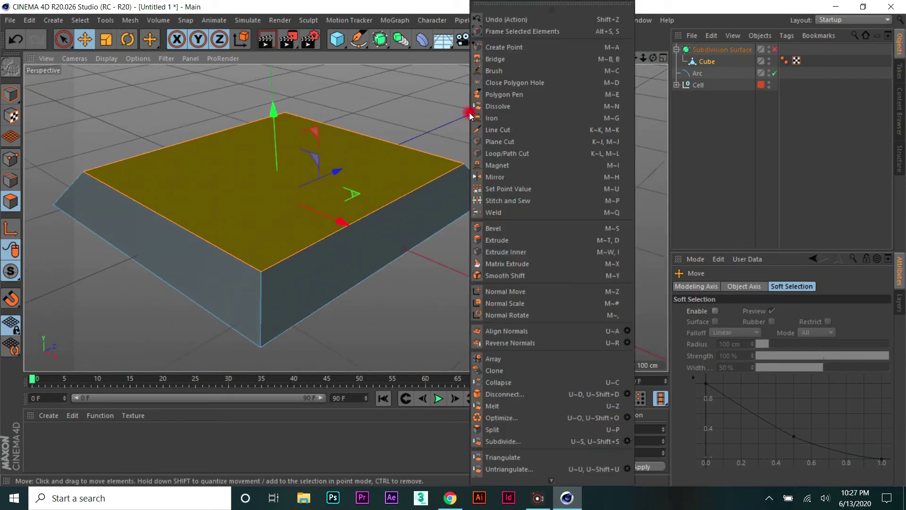
left_click(514, 248)
mouse_move(530, 178)
left_mouse_down()
mouse_move(454, 250)
mouse_move(451, 234)
mouse_move(454, 246)
left_mouse_up()
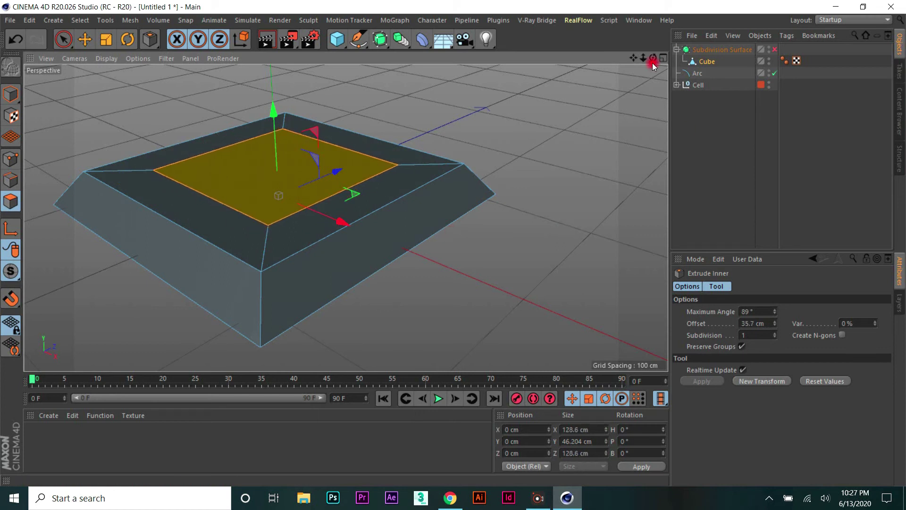
mouse_move(652, 57)
left_mouse_down()
mouse_move(454, 241)
mouse_move(527, 130)
left_mouse_up()
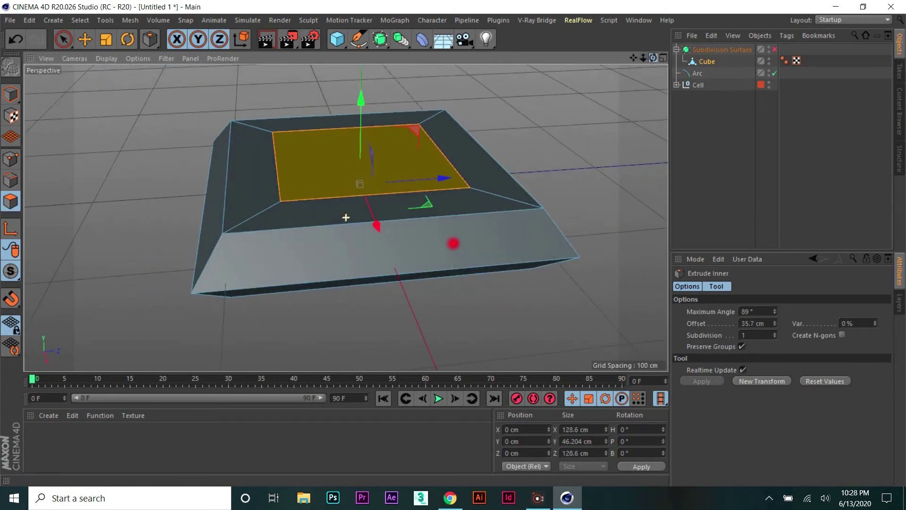
Step: Extrude the inset top face down -10.8 cm and re-enable Subdivision Surface smoothing
right_click(527, 131)
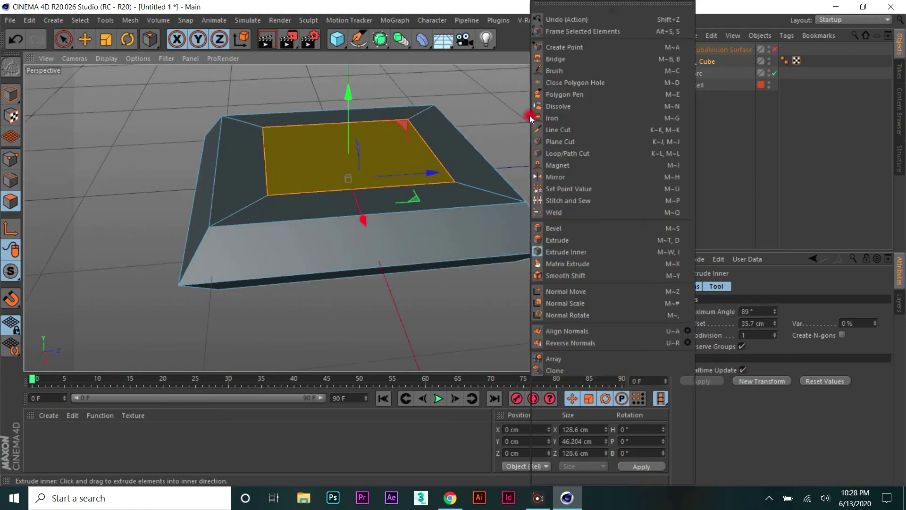
left_click(566, 239)
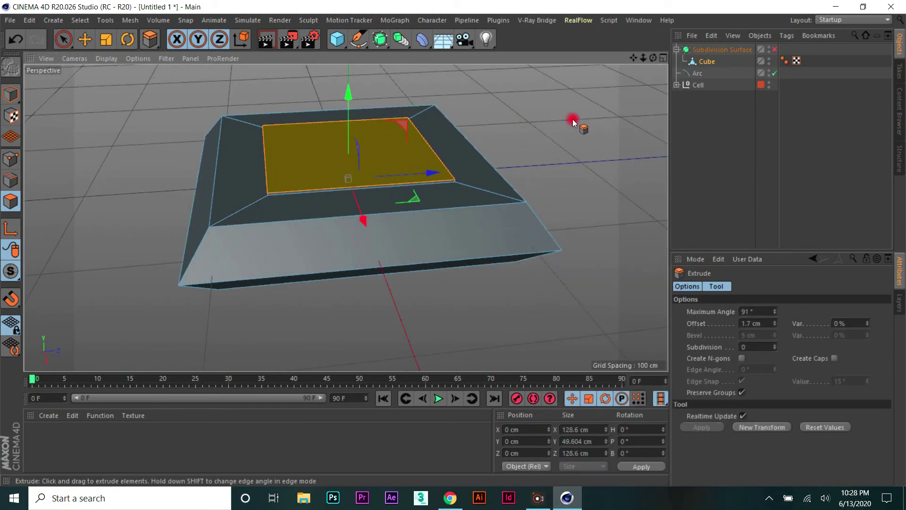
key("ctrl+z")
left_click_drag(452, 233, 453, 236)
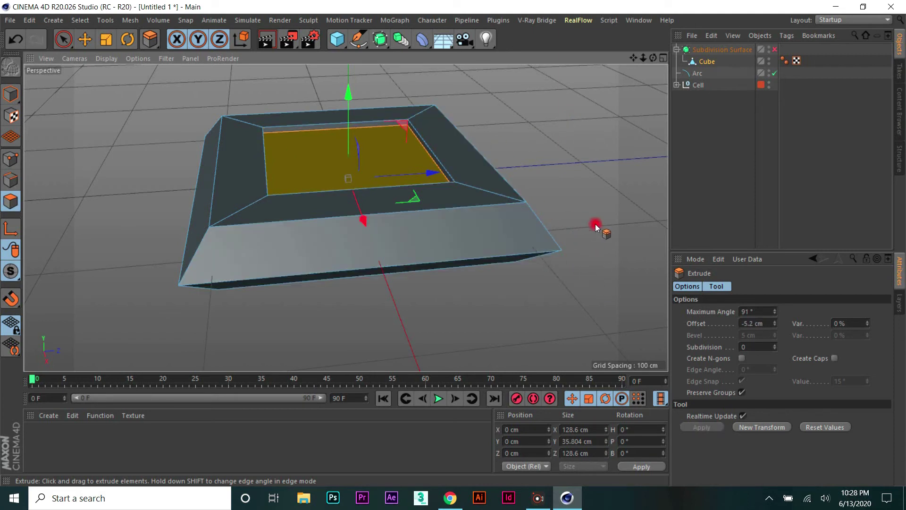
left_click_drag(277, 204, 486, 243, "alt")
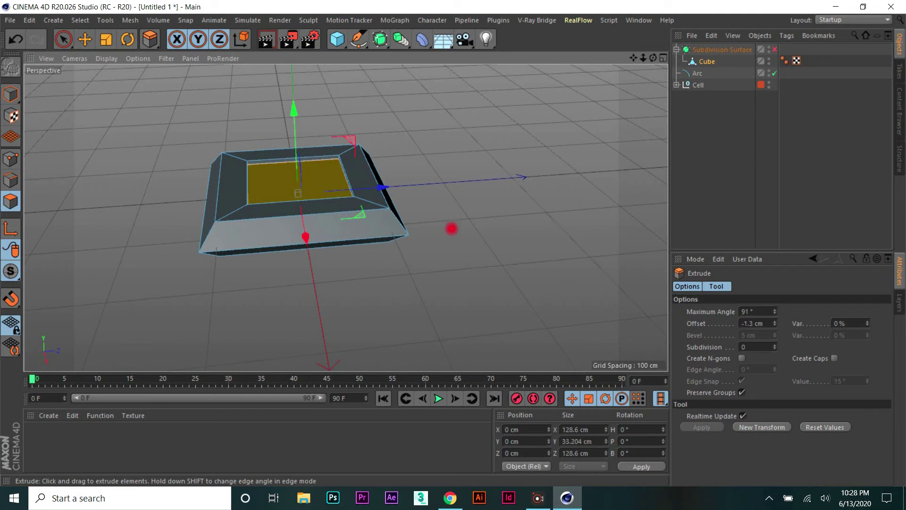
key("ctrl+z")
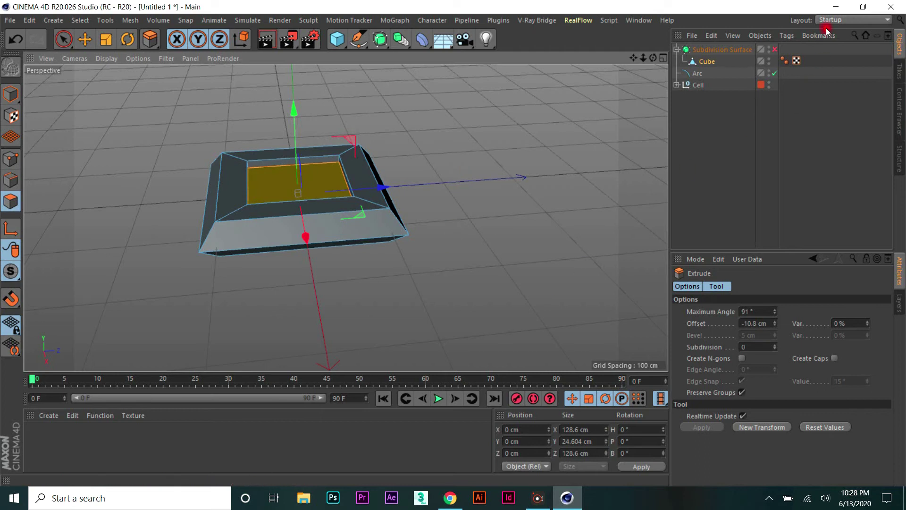
left_click(775, 49)
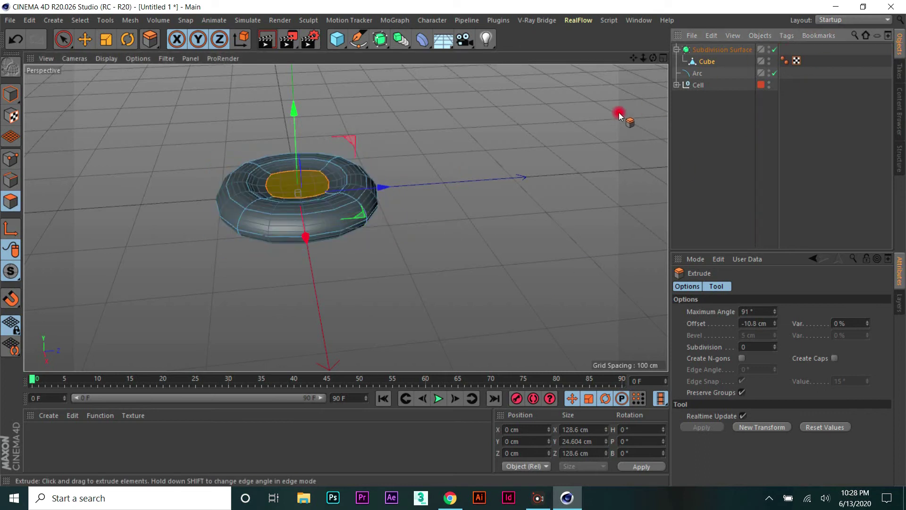
Step: With the Move tool active, clear the face selection on the smoothed dish
mouse_move(652, 58)
left_mouse_down()
mouse_move(453, 251)
mouse_move(458, 233)
mouse_move(445, 247)
mouse_move(453, 247)
left_mouse_up()
scroll(384, 120, "up", 3)
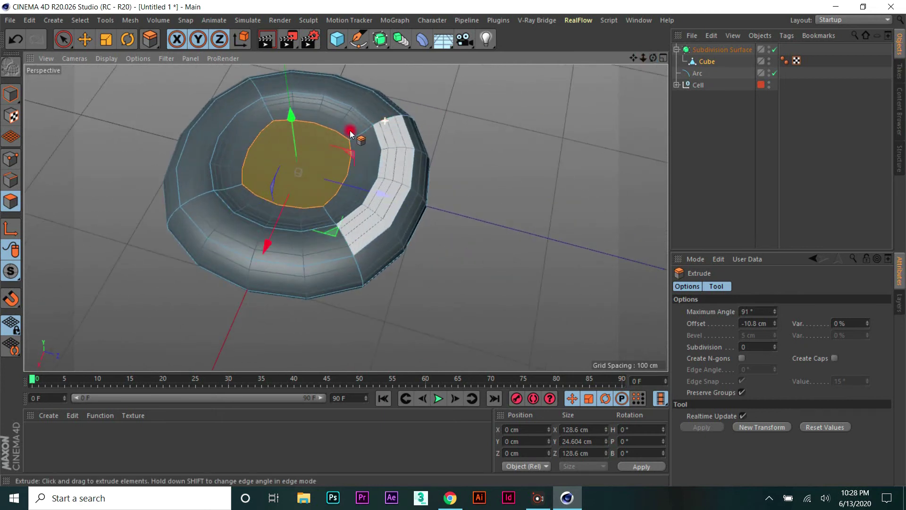
scroll(350, 130, "up", 2)
scroll(349, 130, "up", 2)
left_click(86, 39)
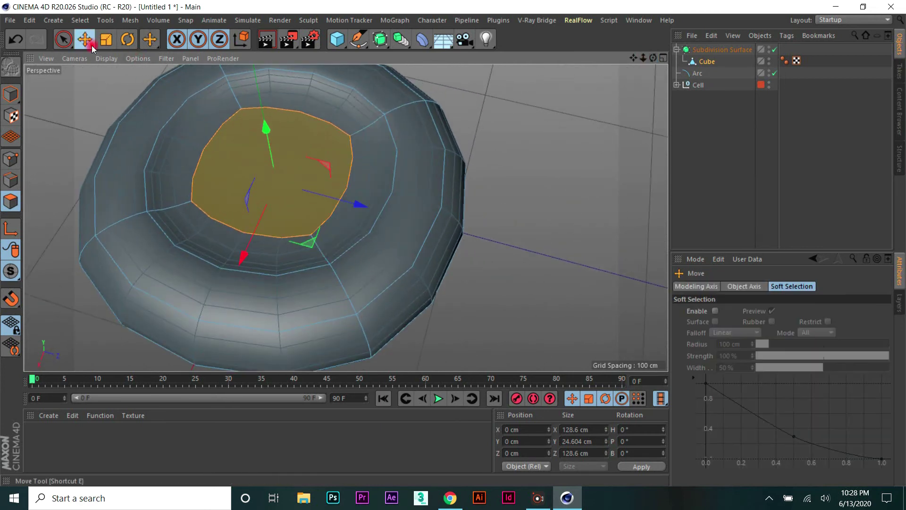
left_click(518, 149)
Step: Orbit around the ring-shaped dish from low and high angles, then show the deformer list
scroll(501, 149, "down", 5)
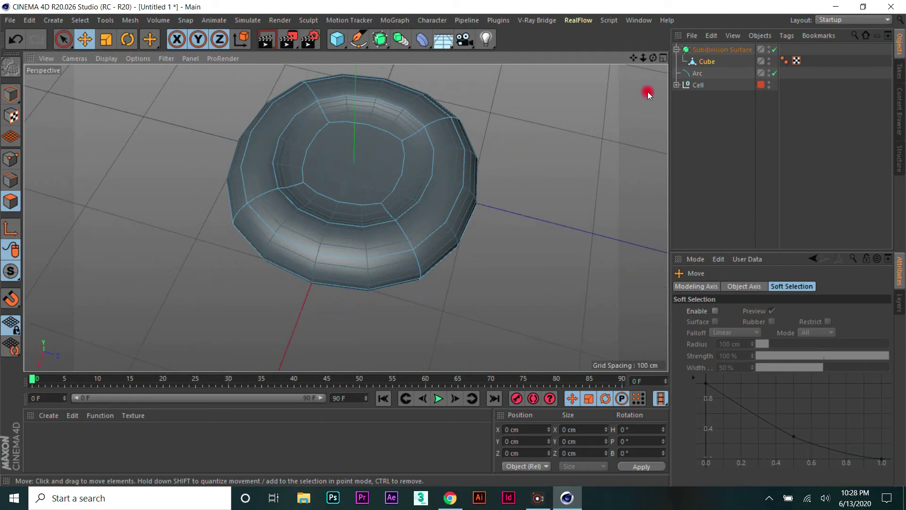
left_click_drag(653, 58, 453, 242)
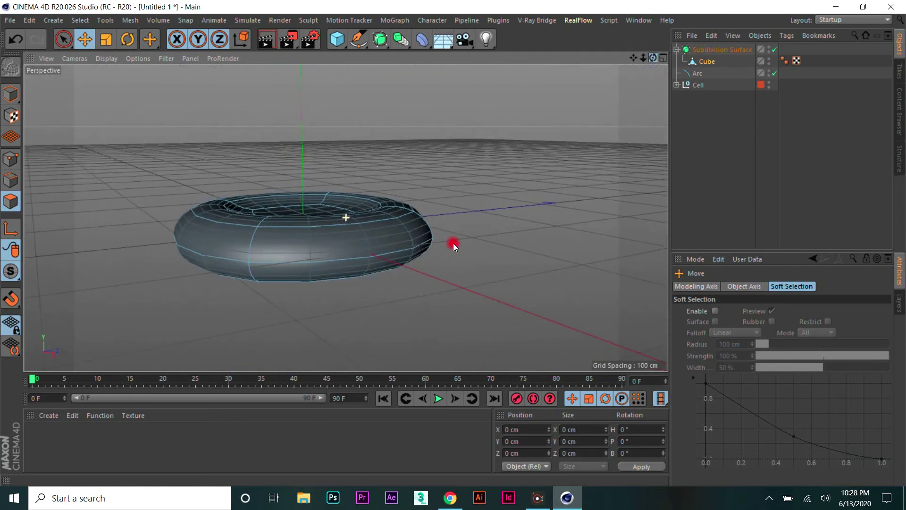
scroll(359, 233, "up", 3)
scroll(358, 233, "down", 4)
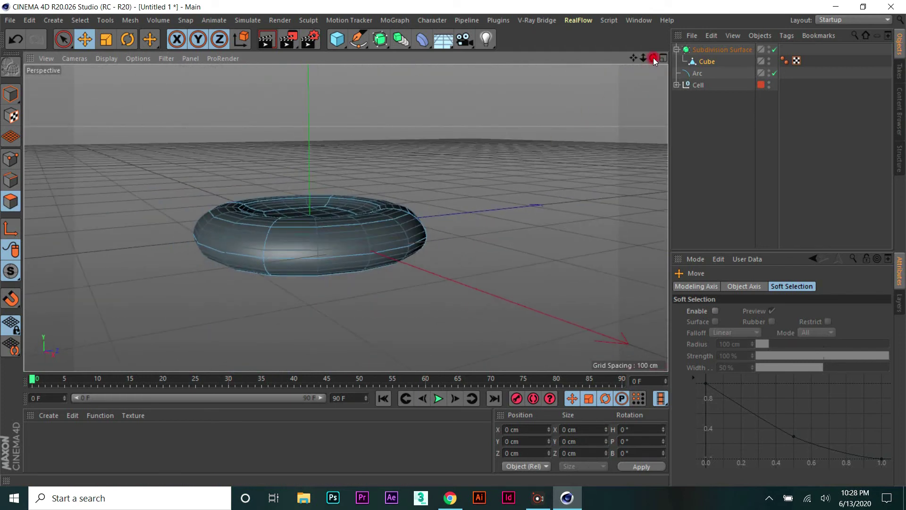
left_click_drag(654, 58, 453, 242)
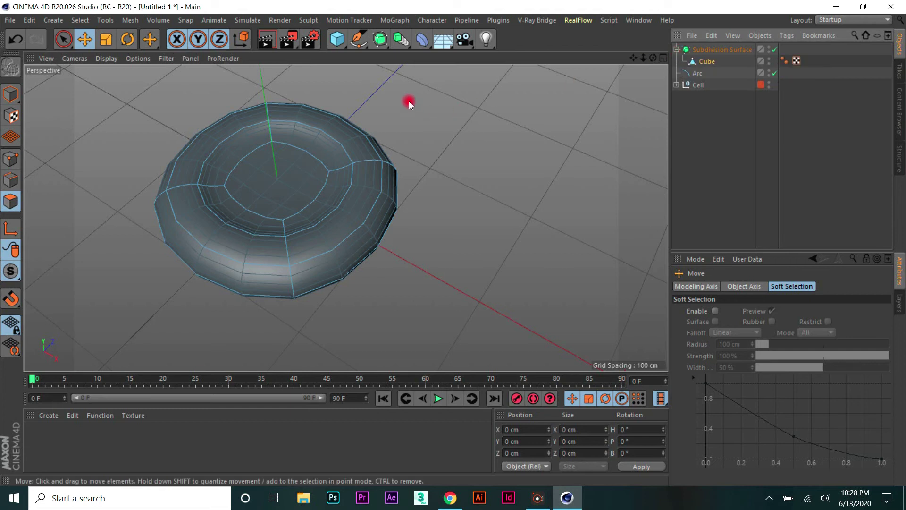
left_click(427, 49)
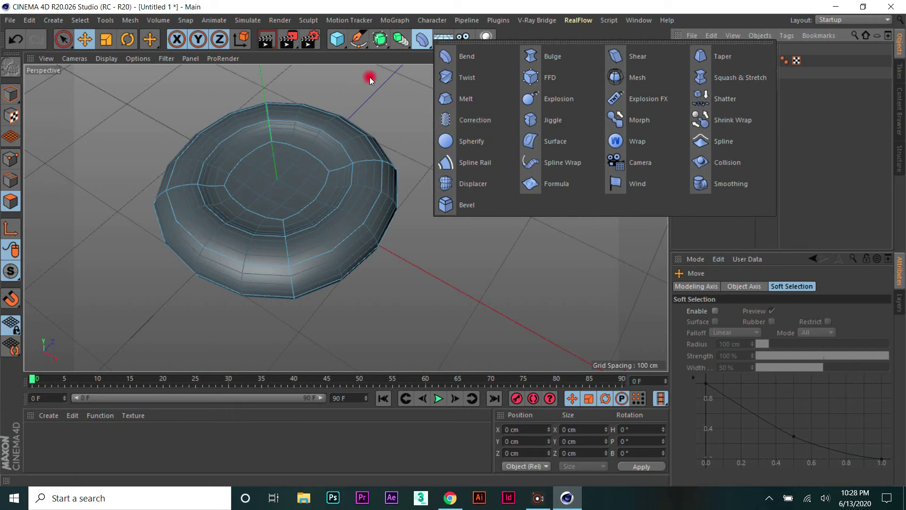
Step: Dismiss the deformer list and show the Project Settings with Ctrl+D
left_click(401, 20)
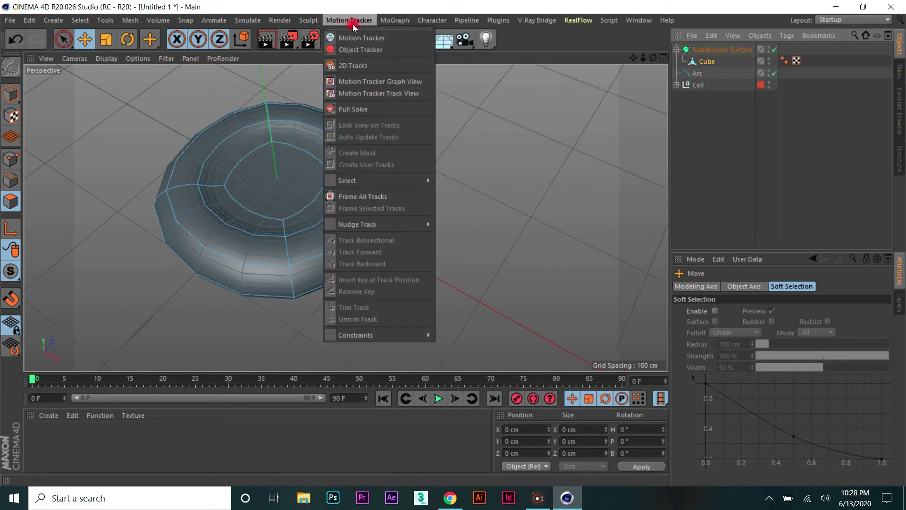
left_click(553, 190)
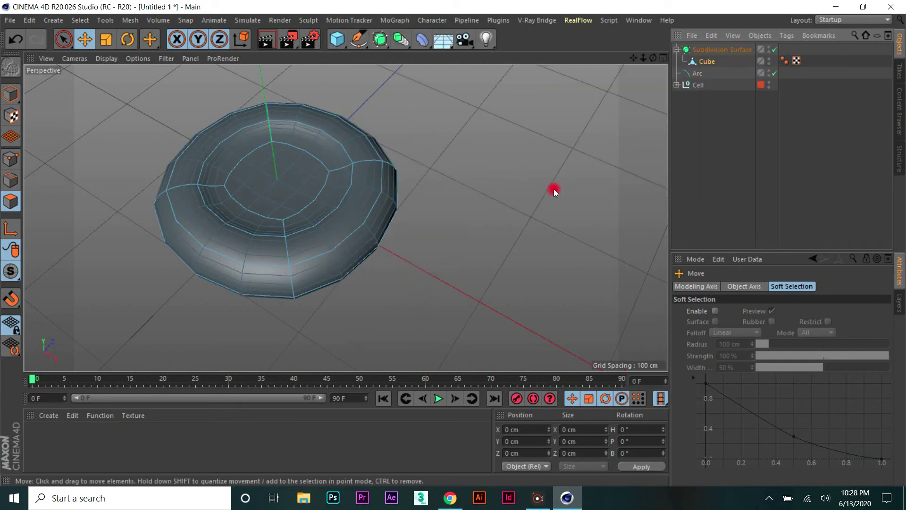
key("ctrl+d")
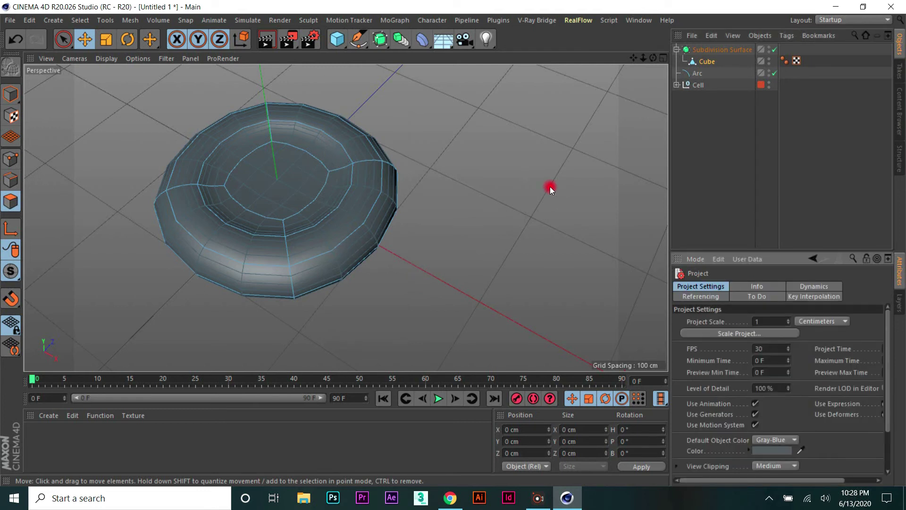
left_click(550, 186)
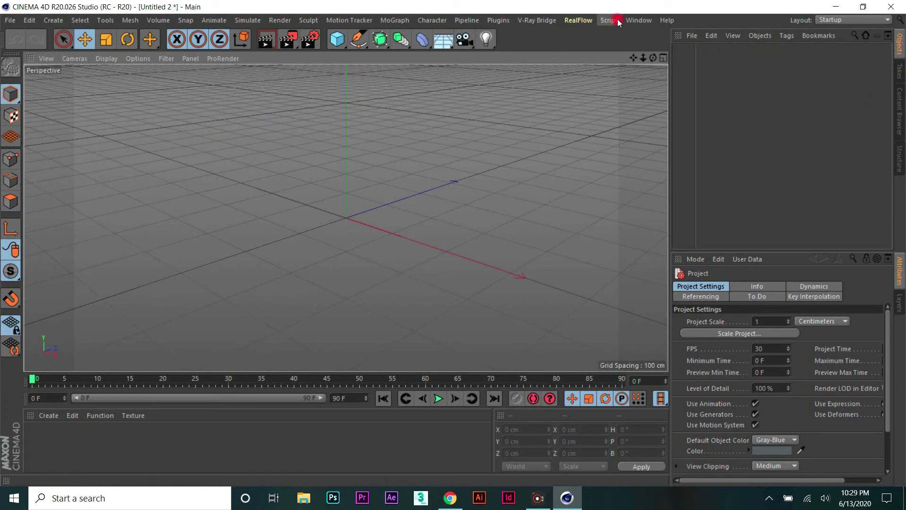
Step: Switch from the empty Untitled 2 document back to Untitled 1 with the dish
left_click(638, 20)
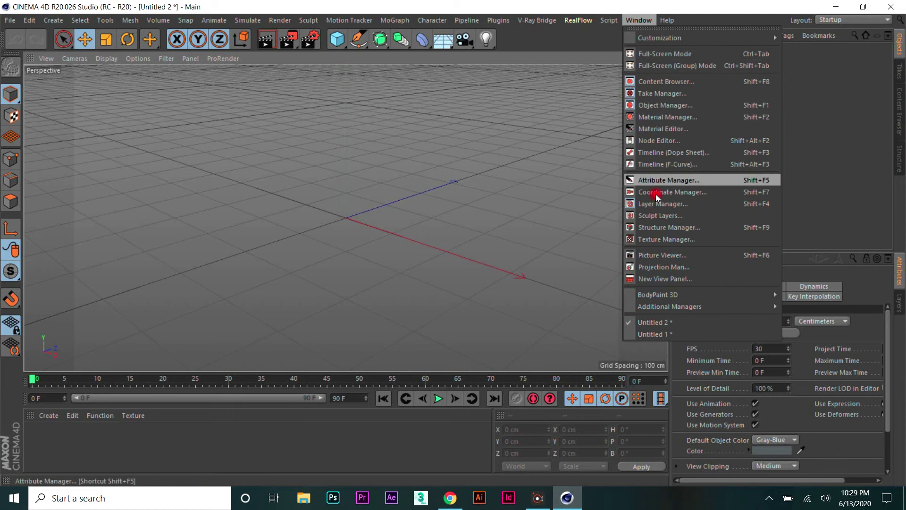
left_click(661, 334)
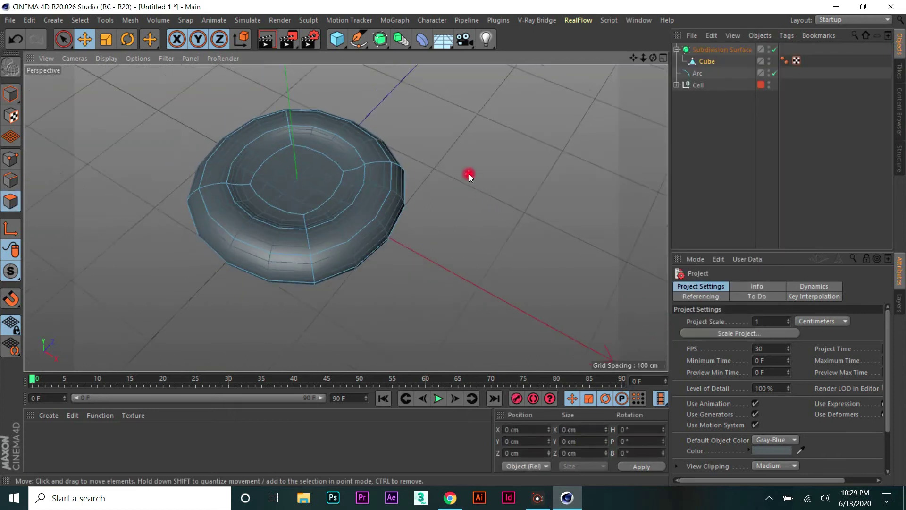
scroll(233, 183, "up", 5)
scroll(522, 101, "up", 3)
scroll(443, 138, "down", 3)
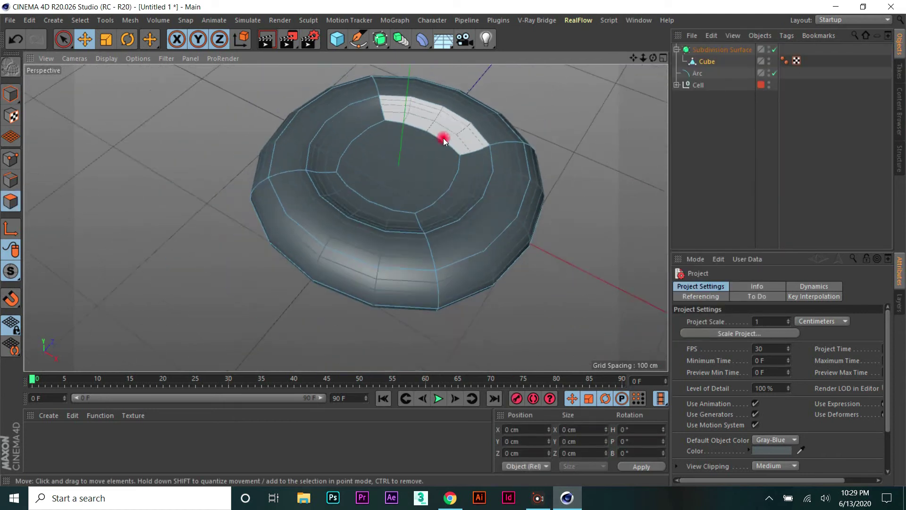
scroll(443, 138, "down", 2)
Step: Orbit around the dish and browse the primitive and simulation menus without adding anything
left_click_drag(452, 242, 453, 242, "alt")
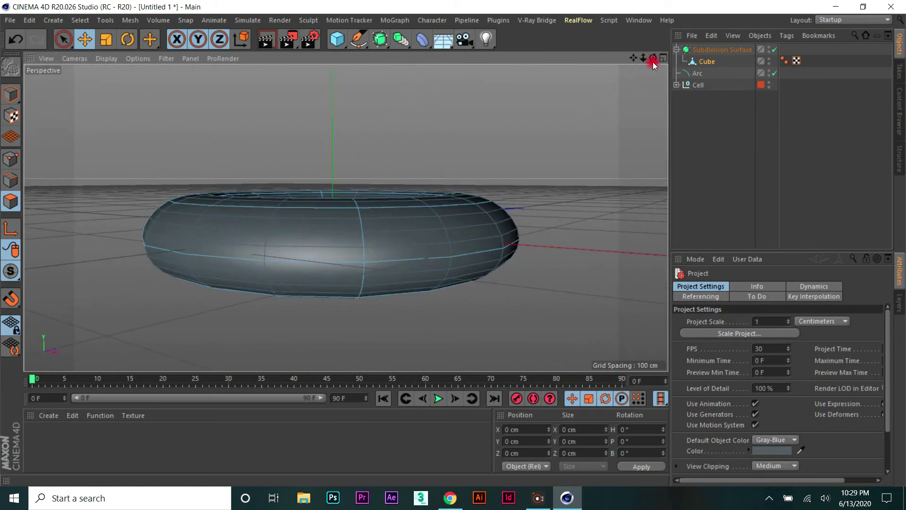
mouse_move(653, 57)
left_mouse_down()
mouse_move(453, 246)
mouse_move(526, 61)
left_mouse_up()
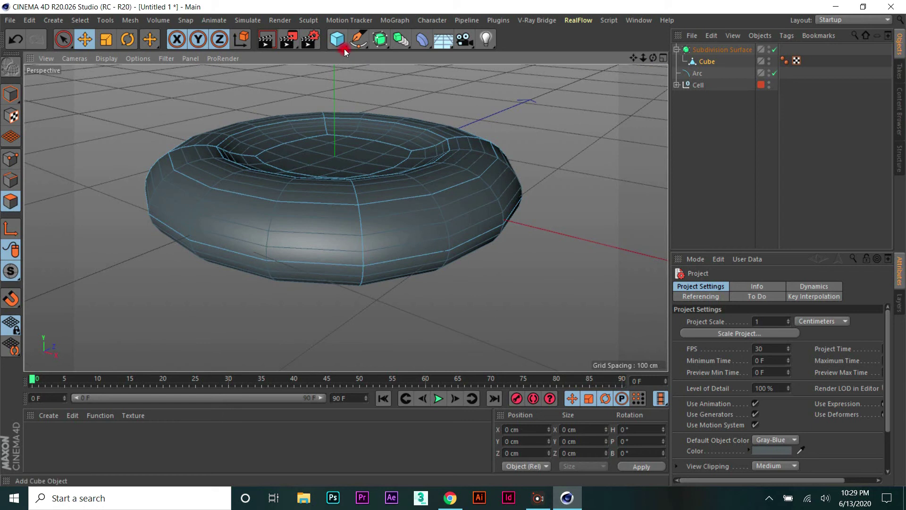
left_click_drag(345, 52, 400, 59)
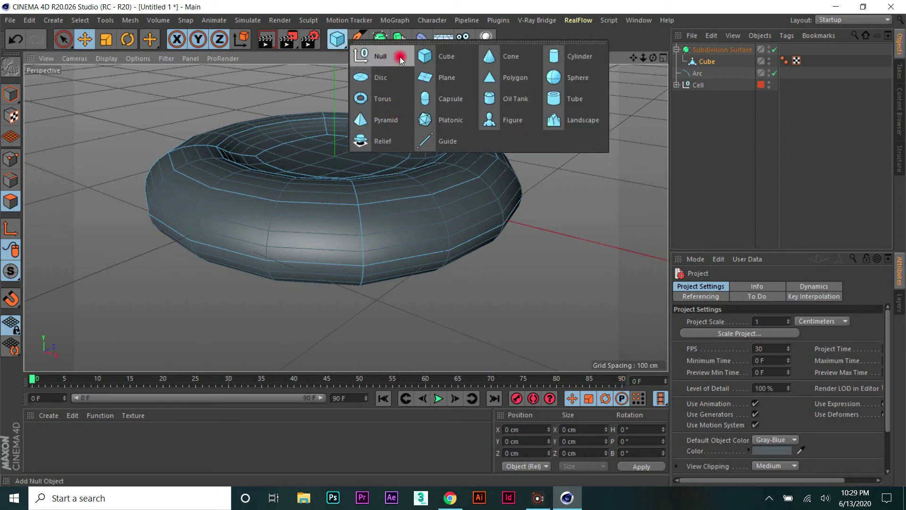
mouse_move(400, 59)
left_mouse_down()
mouse_move(461, 119)
mouse_move(285, 75)
left_mouse_up()
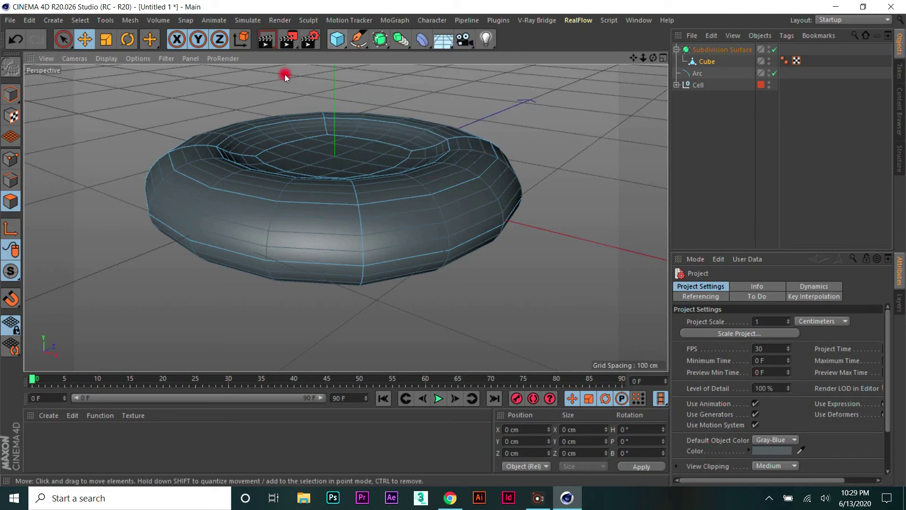
left_click(279, 19)
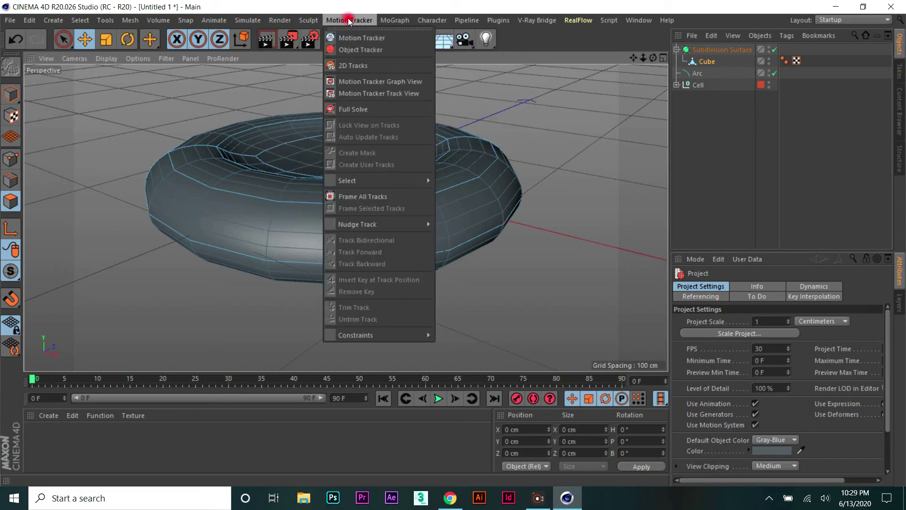
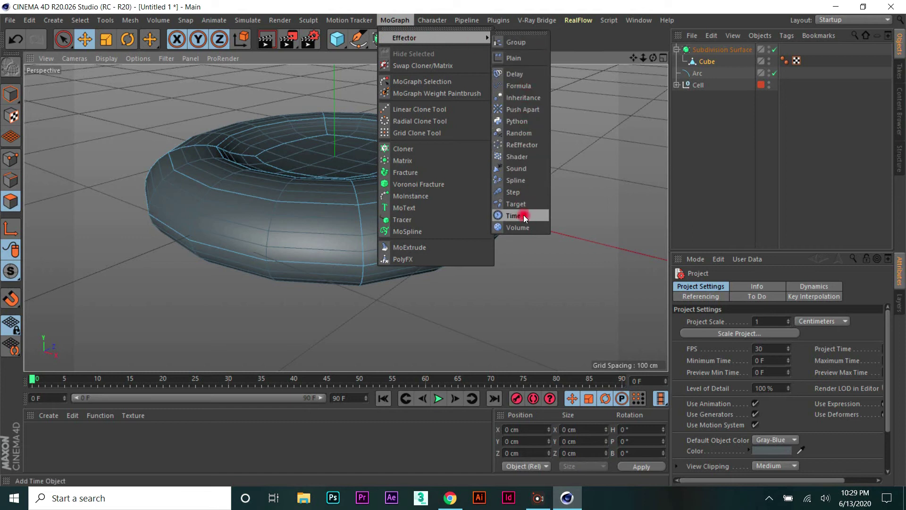
Step: Add a Connect generator and nest the Subdivision Surface ring under it
left_click(581, 92)
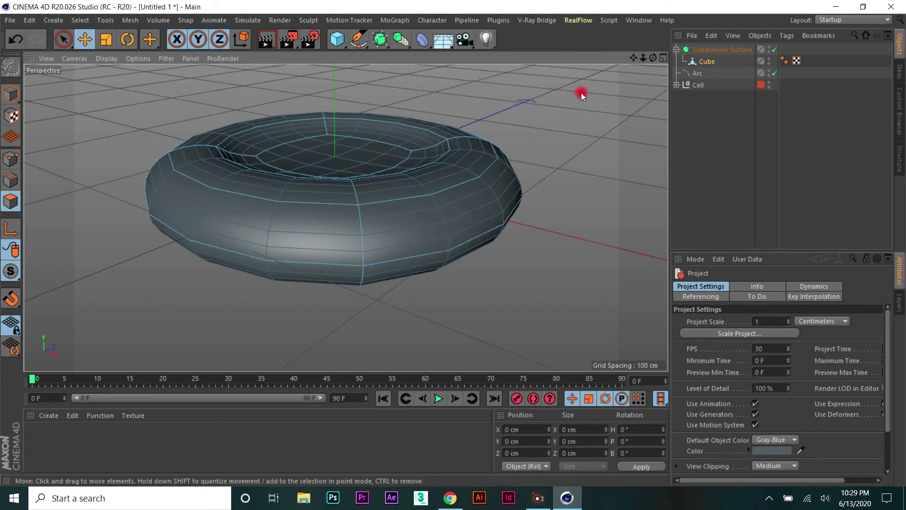
left_click(409, 46)
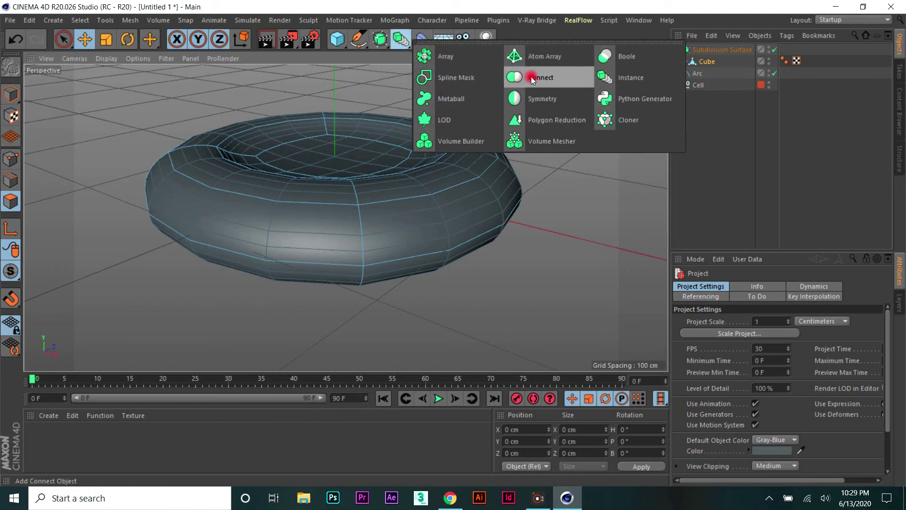
left_click(508, 79)
left_click_drag(698, 77, 687, 70)
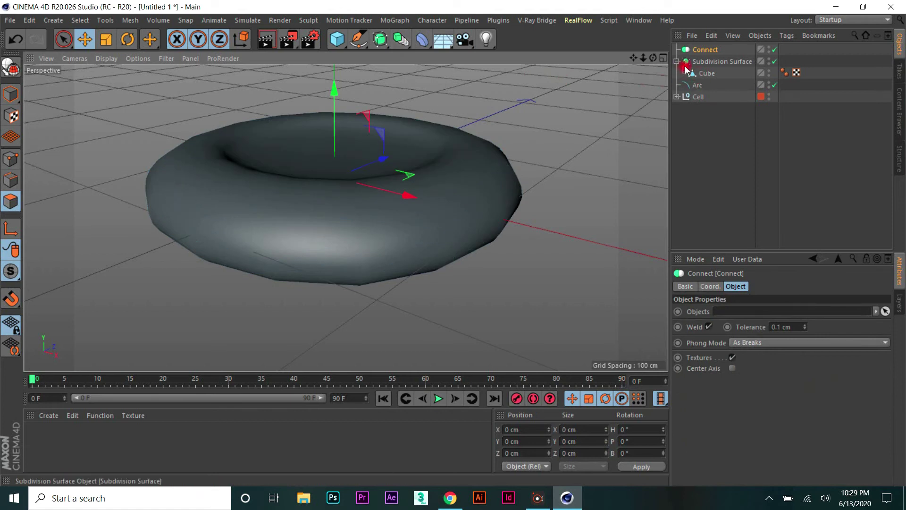
left_click(676, 63)
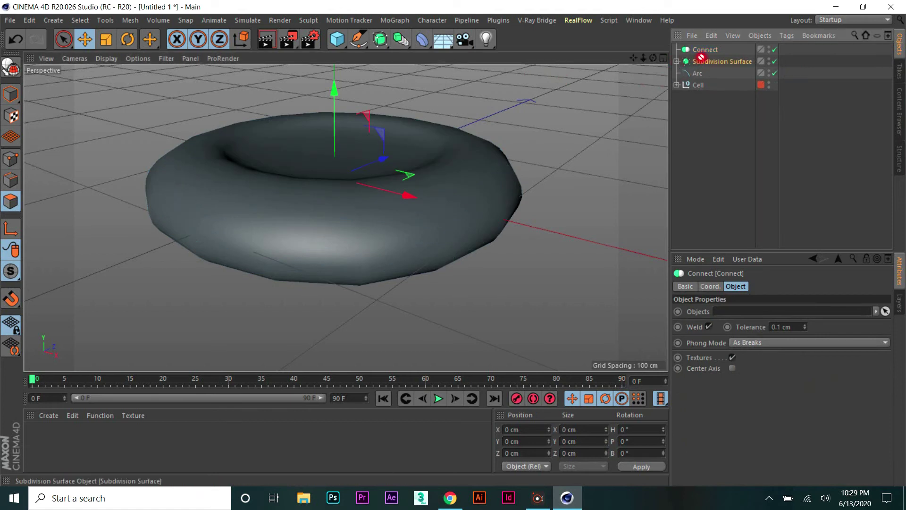
mouse_move(703, 50)
left_mouse_down()
mouse_move(547, 100)
mouse_move(526, 143)
mouse_move(485, 73)
mouse_move(428, 50)
mouse_move(480, 193)
mouse_move(643, 55)
mouse_move(571, 192)
mouse_move(546, 99)
mouse_move(719, 61)
mouse_move(708, 184)
left_mouse_up()
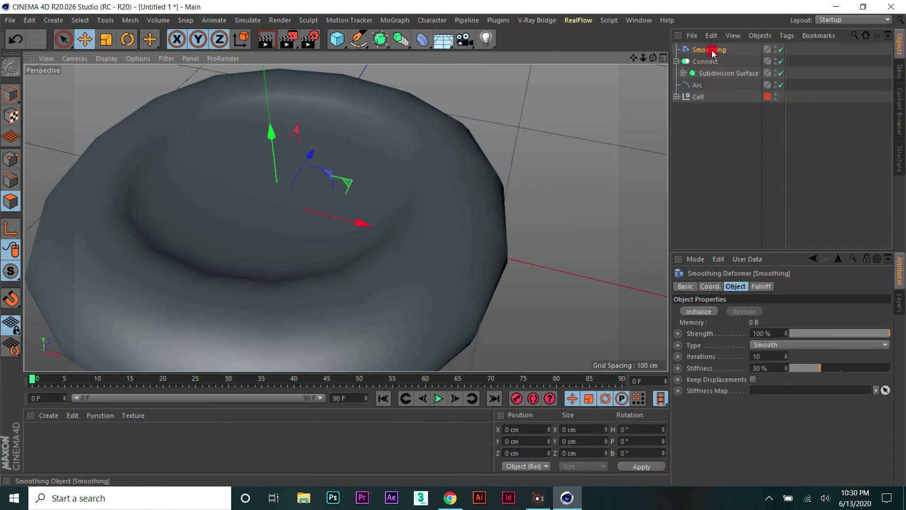
Step: Place the Smoothing deformer inside Connect beside Subdivision Surface, then select the ring's Cube mesh
left_click_drag(706, 63, 706, 65)
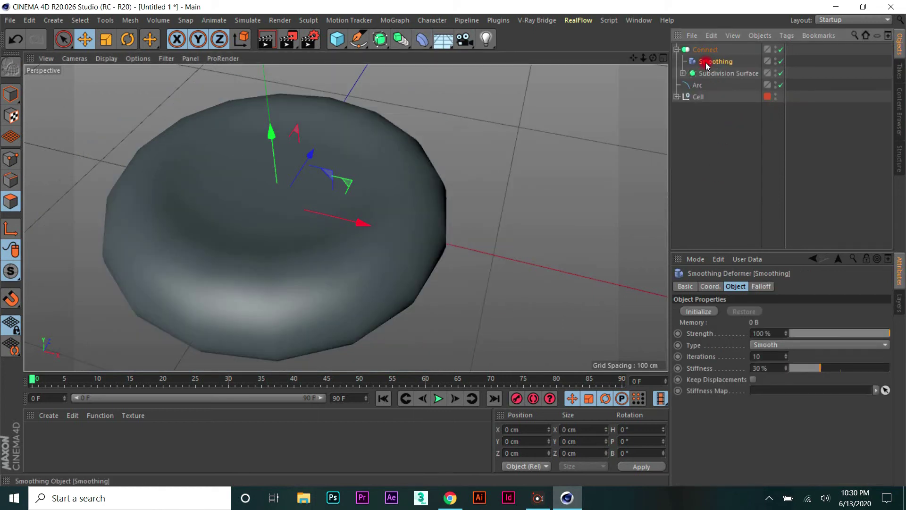
left_click(683, 73)
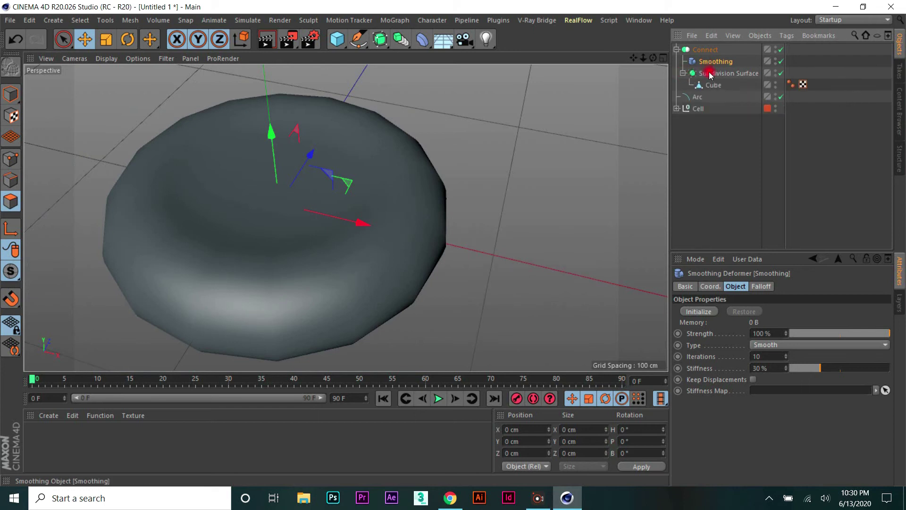
left_click_drag(709, 75, 714, 61)
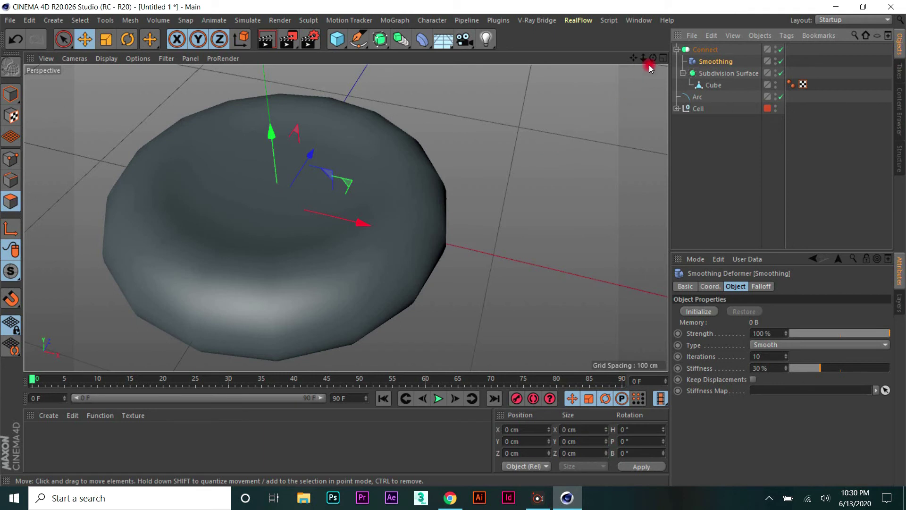
left_click_drag(650, 67, 505, 127)
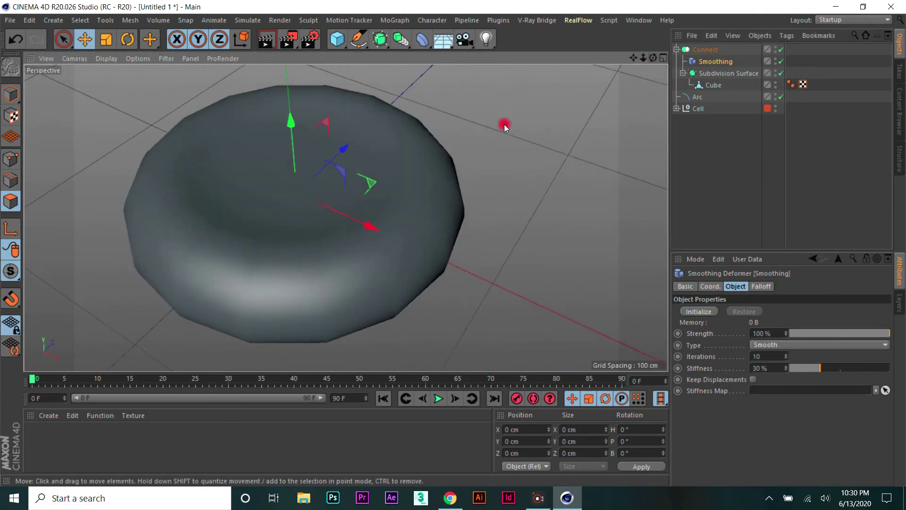
left_click(713, 85)
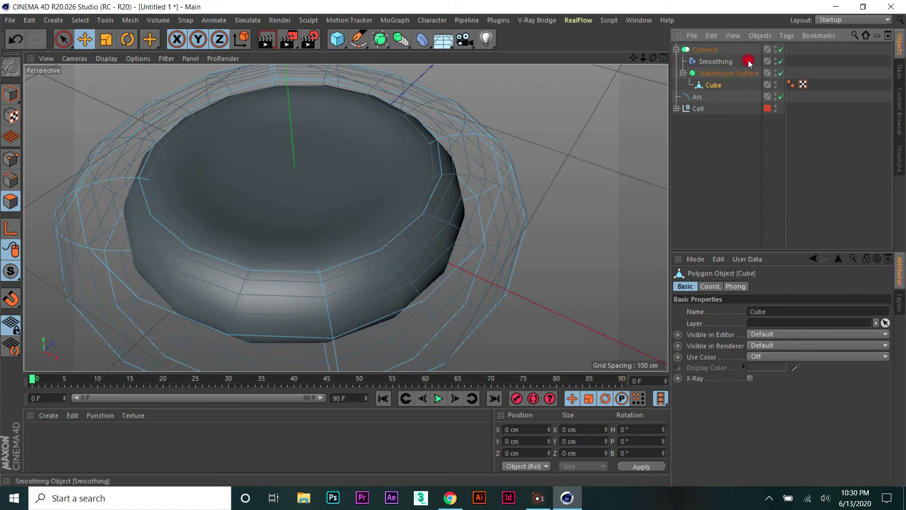
Step: Disable Smoothing, Connect and Subdivision Surface to reveal the raw cube mesh
left_click(780, 62)
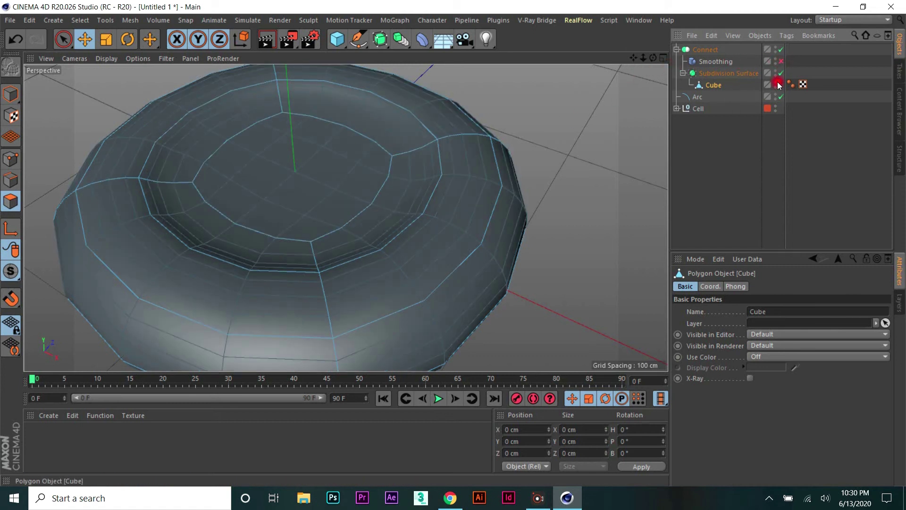
left_click(780, 50)
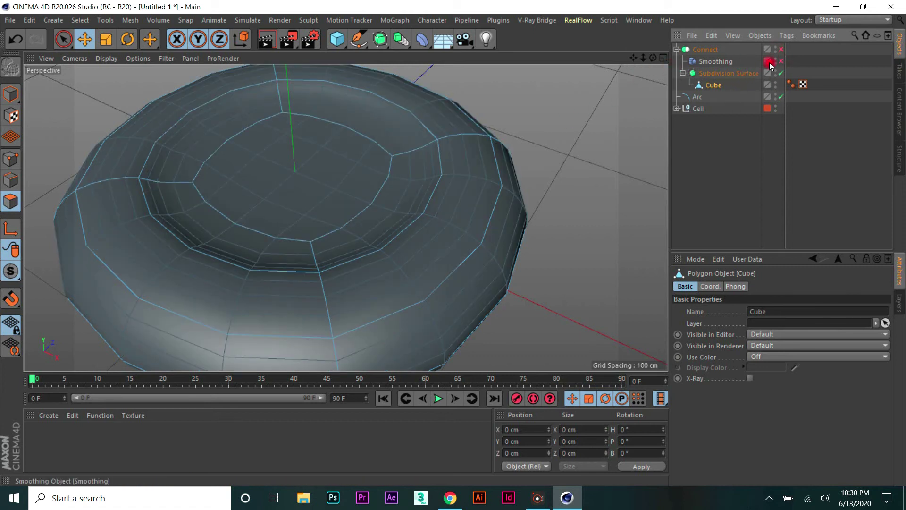
left_click(780, 74)
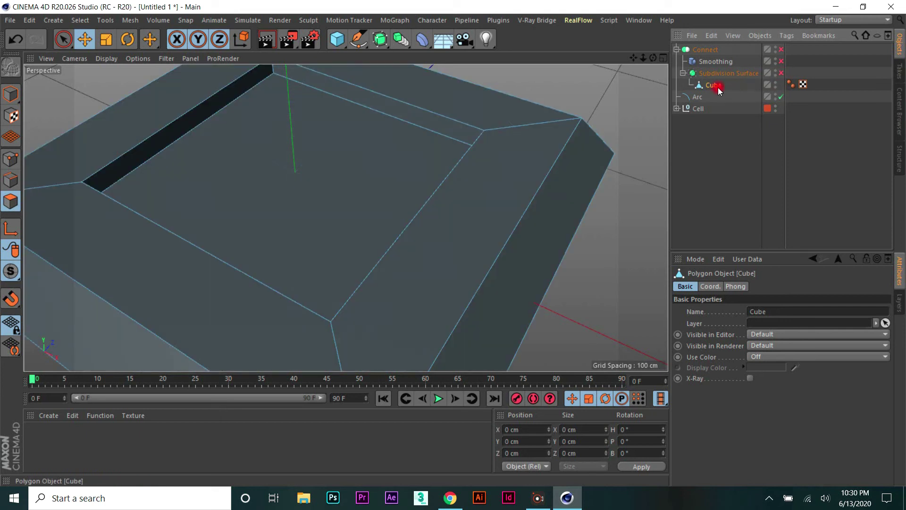
scroll(342, 136, "down", 5)
Step: Select the cube's inner bottom polygon
left_click(340, 136)
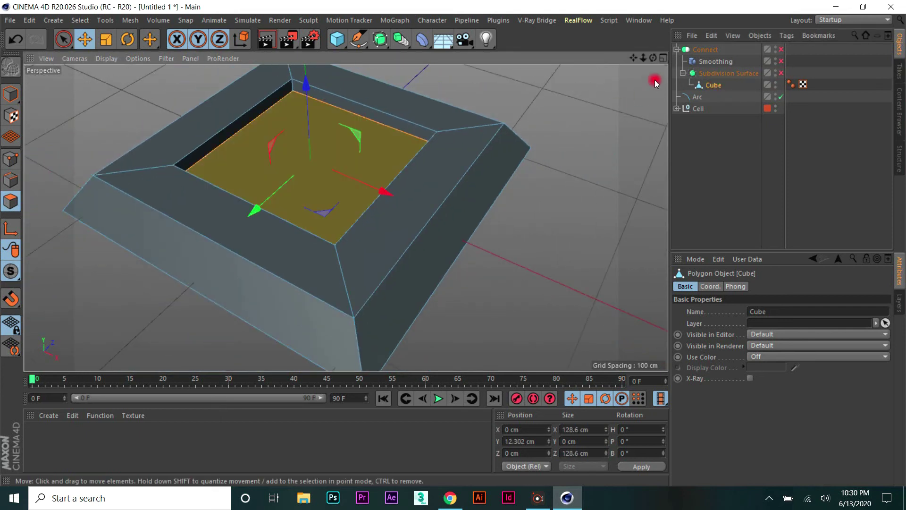
left_click_drag(654, 59, 418, 267)
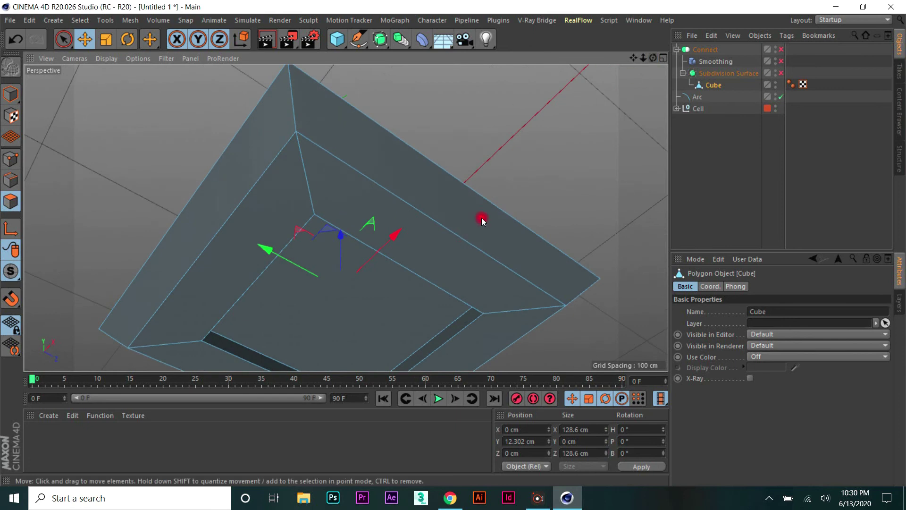
left_click(360, 286)
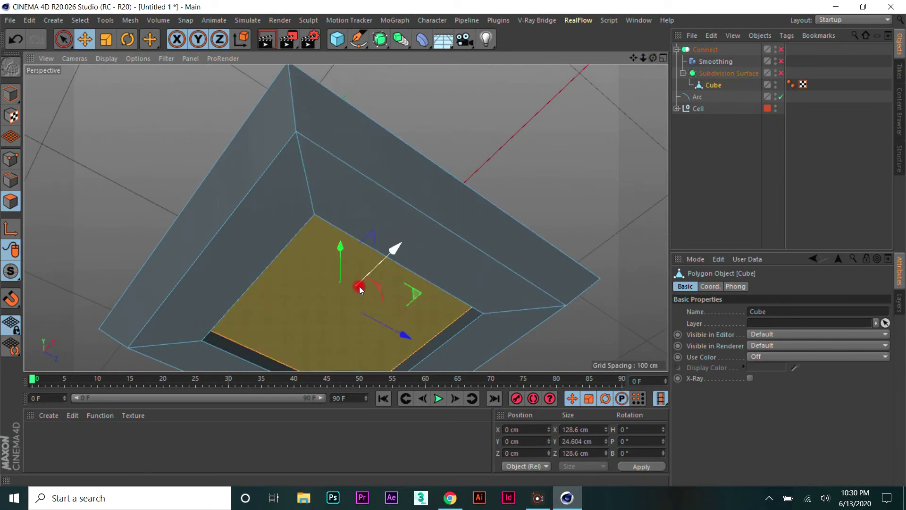
scroll(361, 275, "down", 3)
left_click(361, 275)
scroll(491, 208, "down", 2)
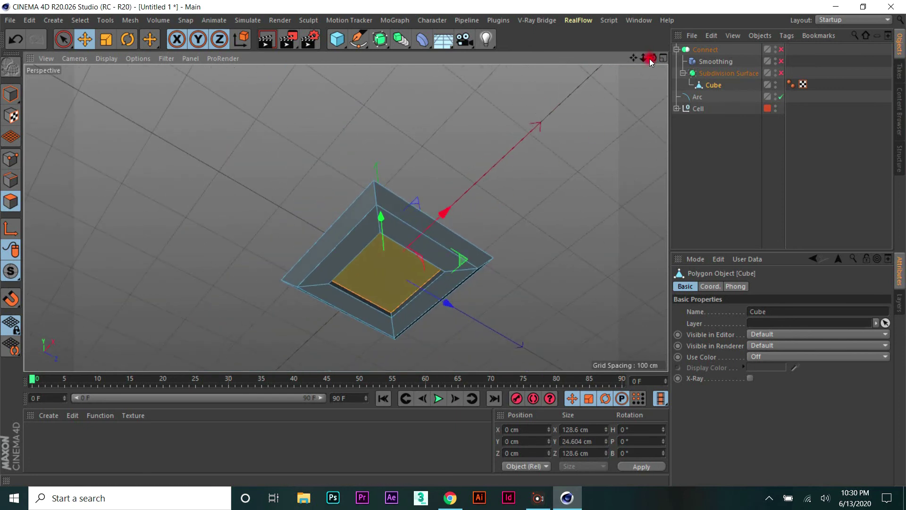
mouse_move(653, 57)
left_mouse_down()
mouse_move(346, 217)
mouse_move(545, 170)
left_mouse_up()
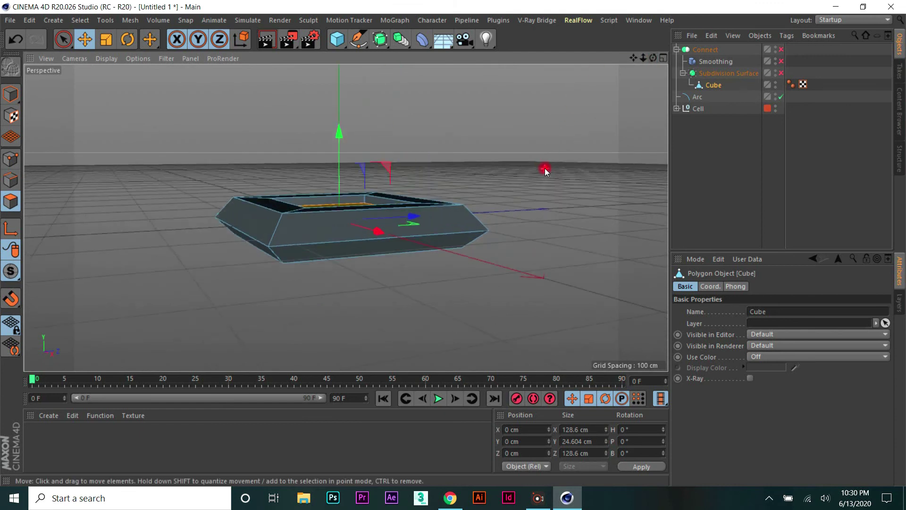
left_click_drag(653, 57, 451, 248)
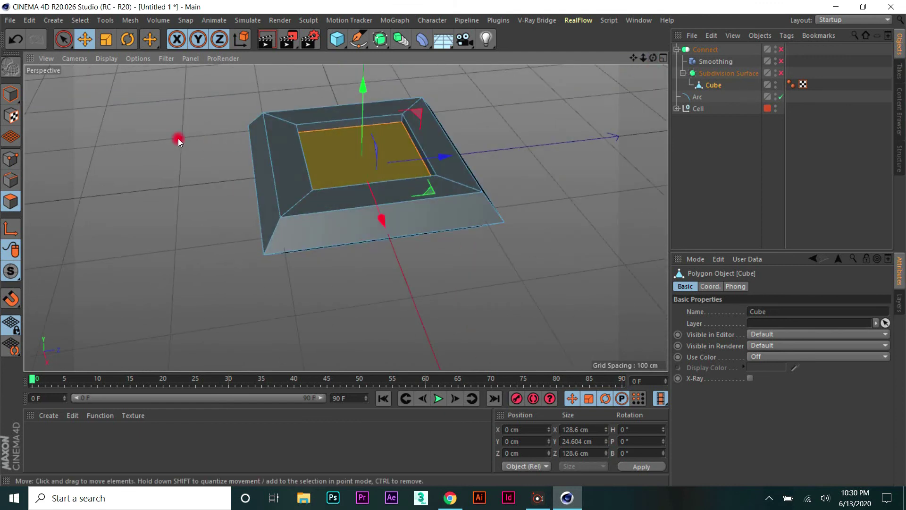
Step: Extrude the selected face inward with a negative offset
right_click(128, 128)
left_click(173, 241)
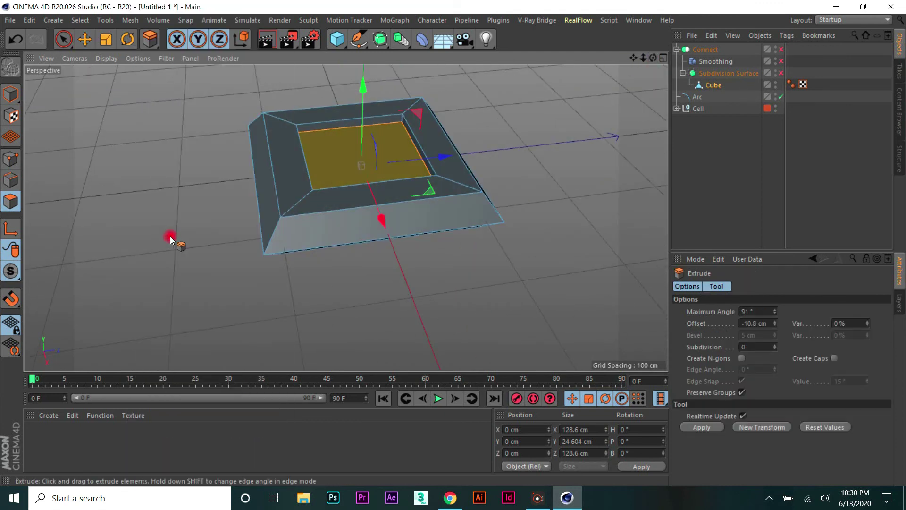
left_click_drag(571, 305, 455, 243)
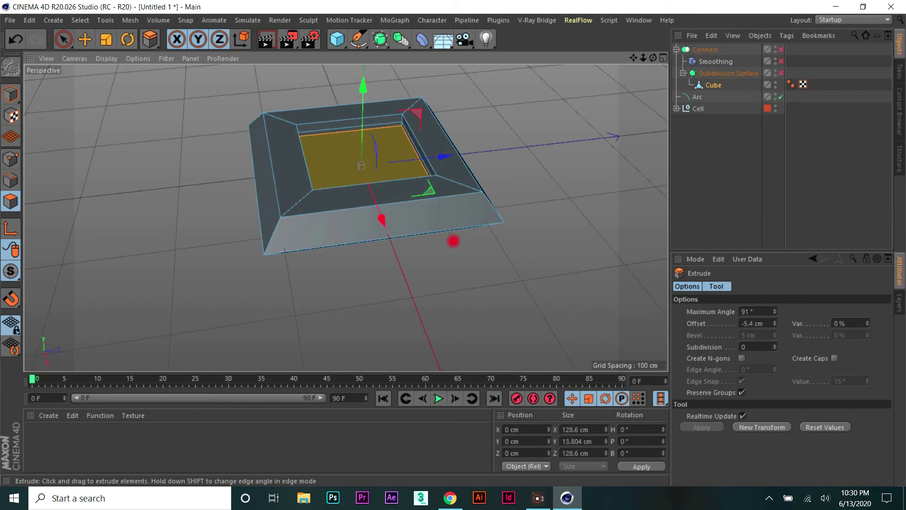
Step: Return to Model mode and re-enable Subdivision Surface and Connect for the smooth donut
left_click(85, 39)
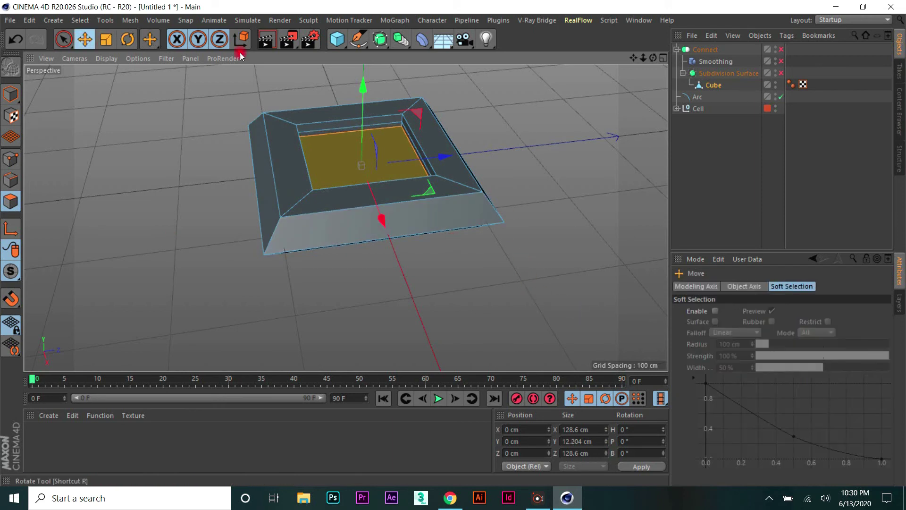
left_click(778, 73)
left_click(11, 93)
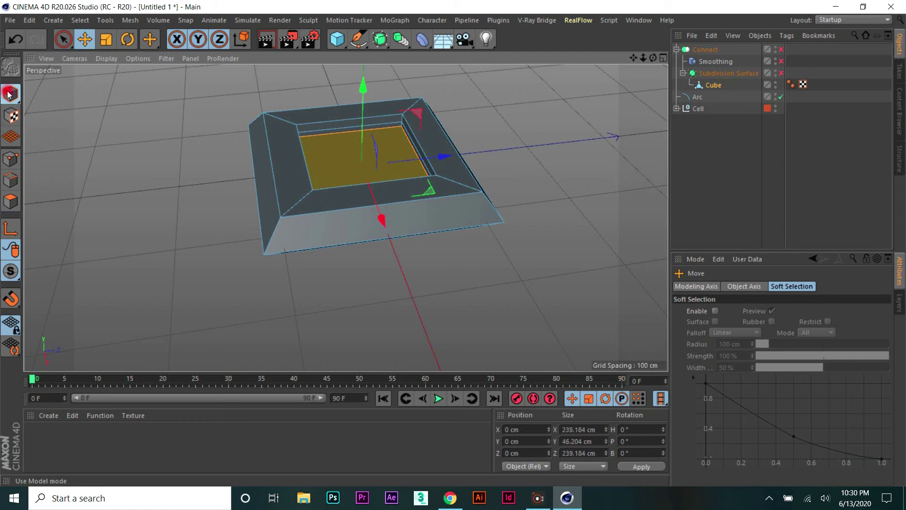
left_click(781, 73)
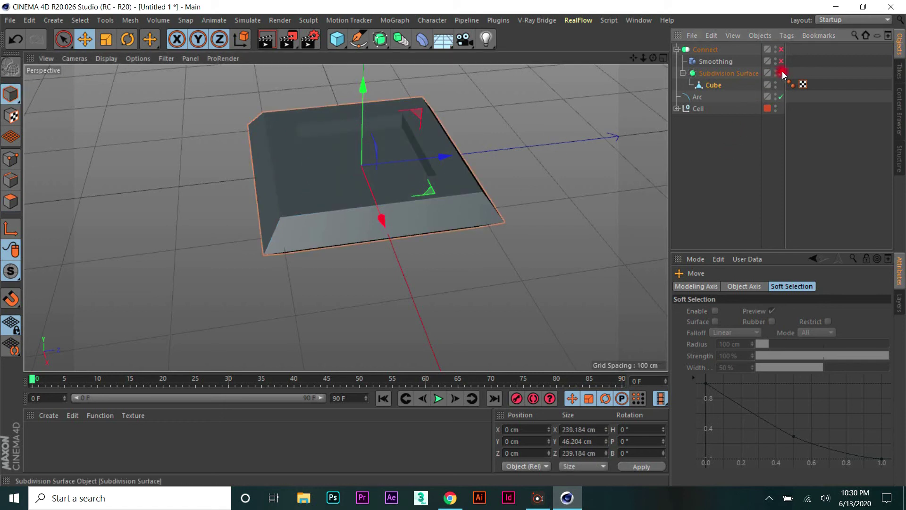
left_click(781, 50)
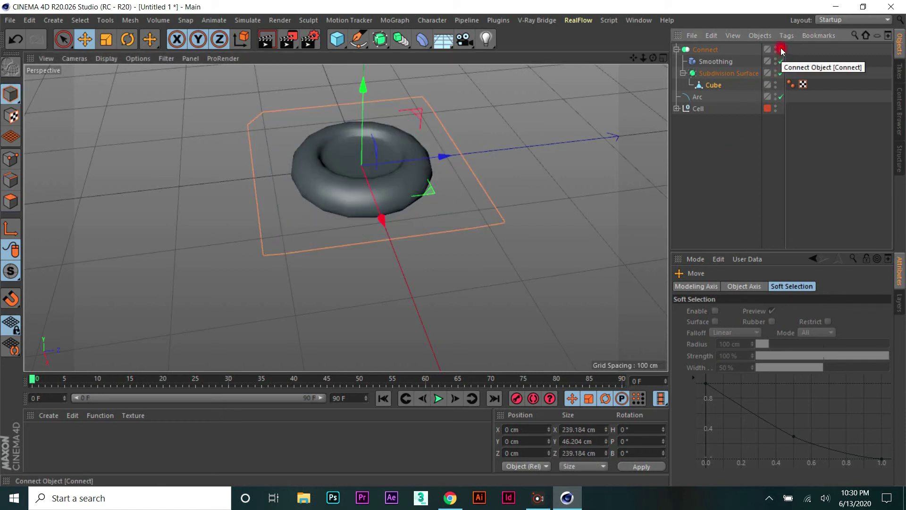
left_click(453, 248)
Step: Select Connect with its children and apply Connect Objects + Delete to create Connect.1
left_click_drag(453, 248, 583, 75, "alt")
mouse_move(283, 205)
right_mouse_down("alt")
mouse_move(329, 168)
mouse_move(407, 149)
right_mouse_up("alt")
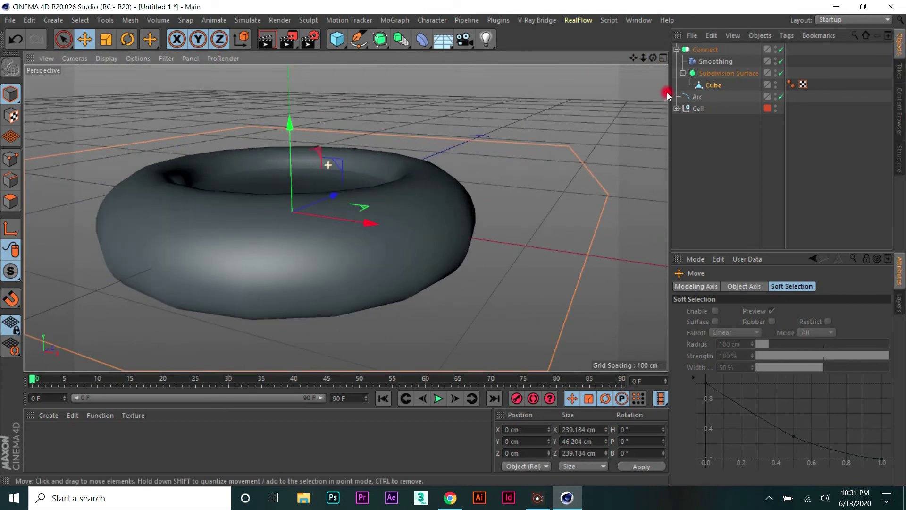
left_click(676, 49)
right_click(694, 49)
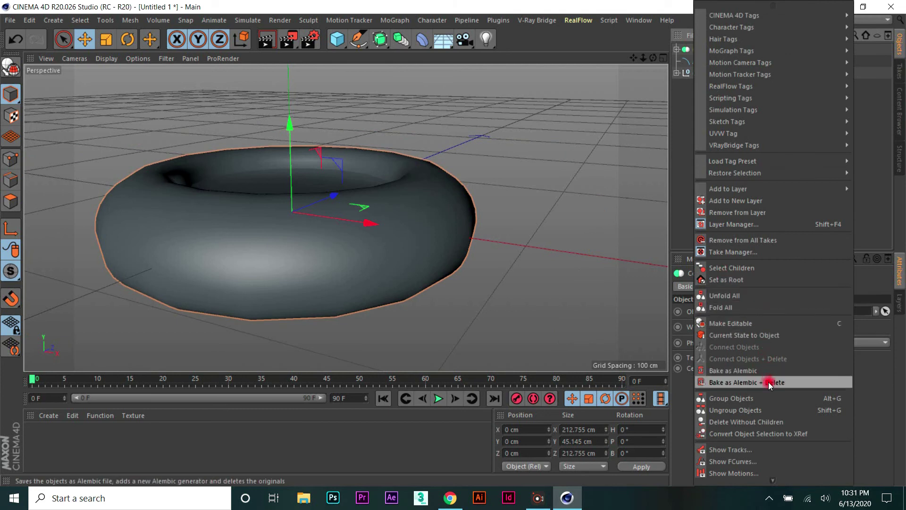
left_click(757, 267)
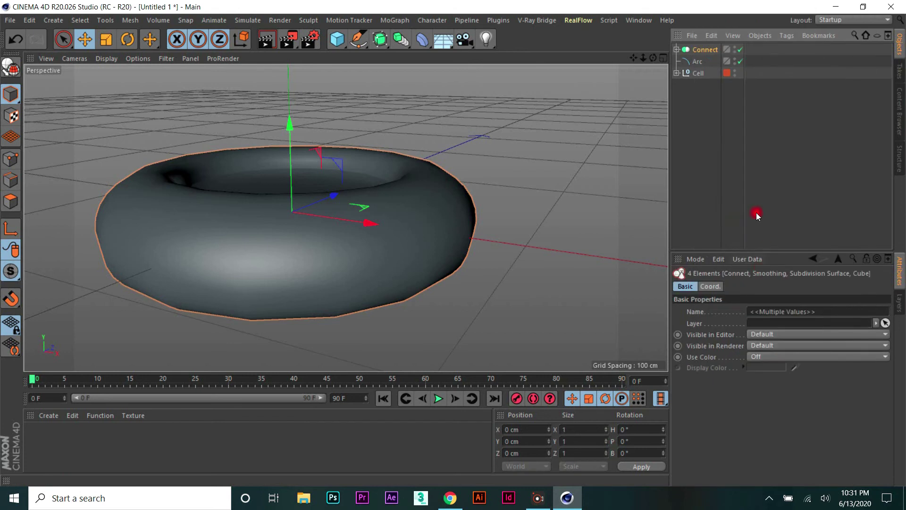
right_click(710, 52)
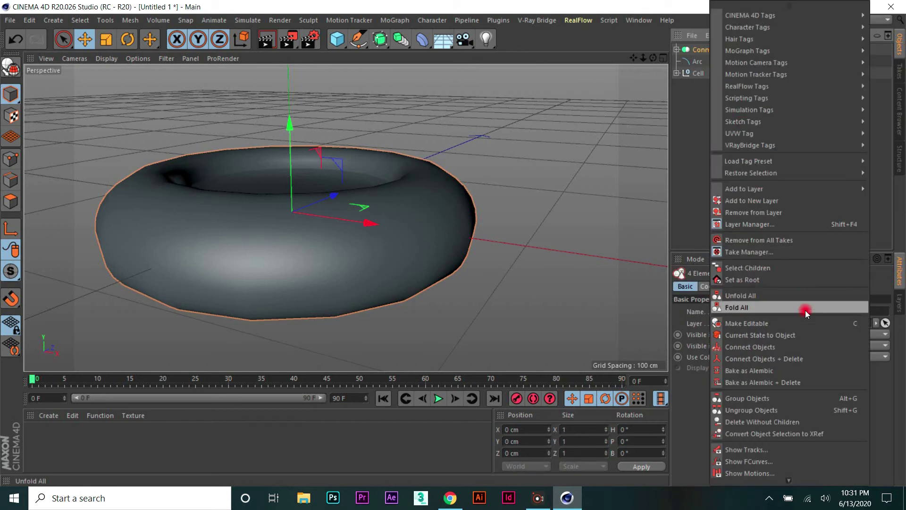
left_click(804, 358)
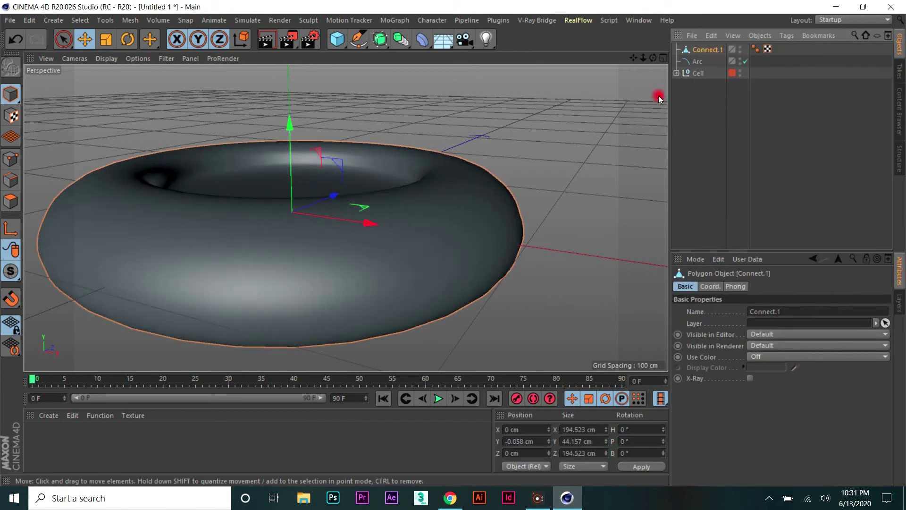
mouse_move(643, 57)
left_mouse_down()
mouse_move(469, 135)
mouse_move(512, 88)
left_mouse_up()
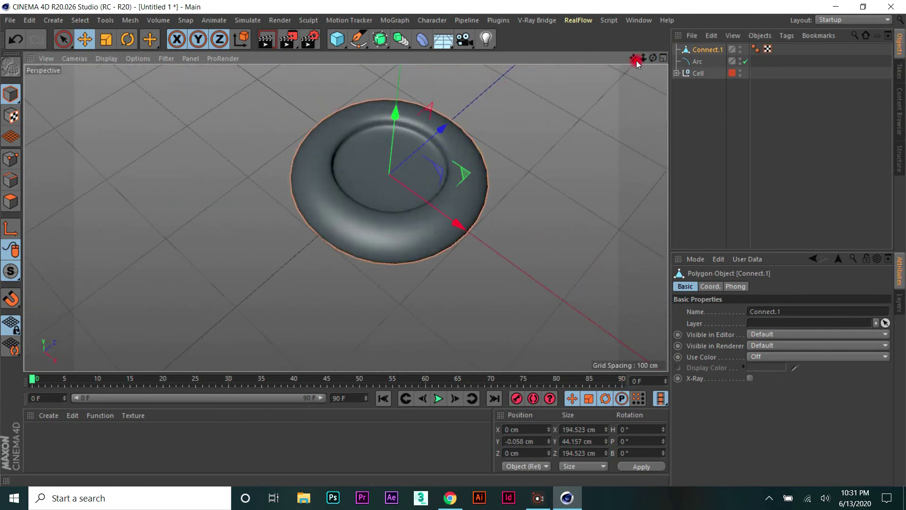
Step: Create a MoGraph Cloner, nest Connect.1 inside it, and set its Mode to Object
left_click(395, 20)
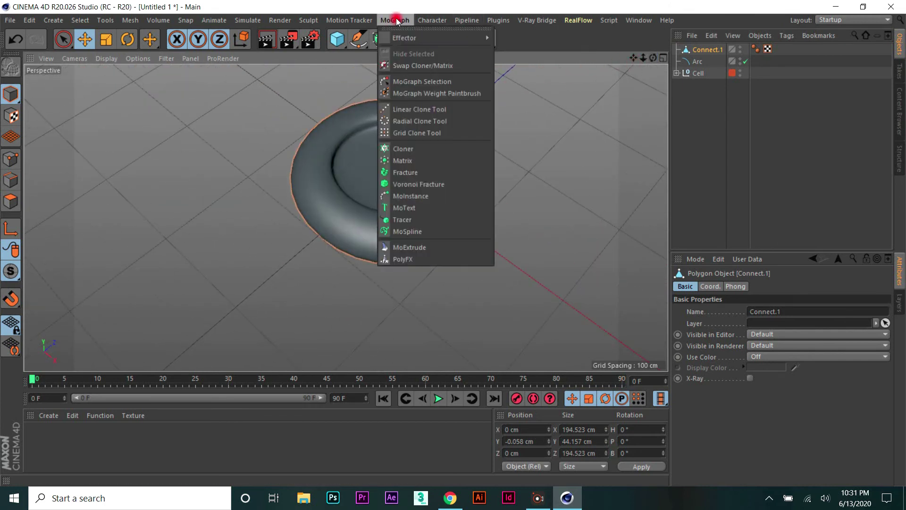
left_click(416, 149)
left_click(702, 62)
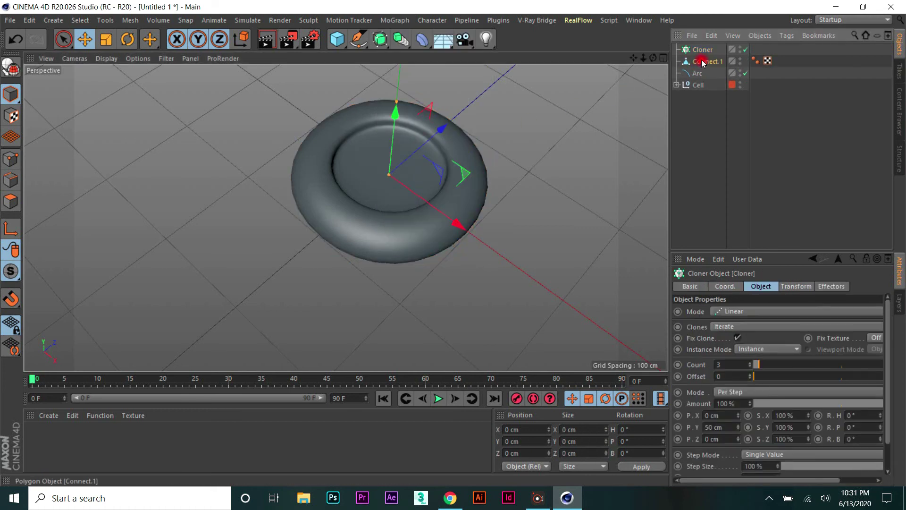
left_click_drag(703, 53, 703, 50)
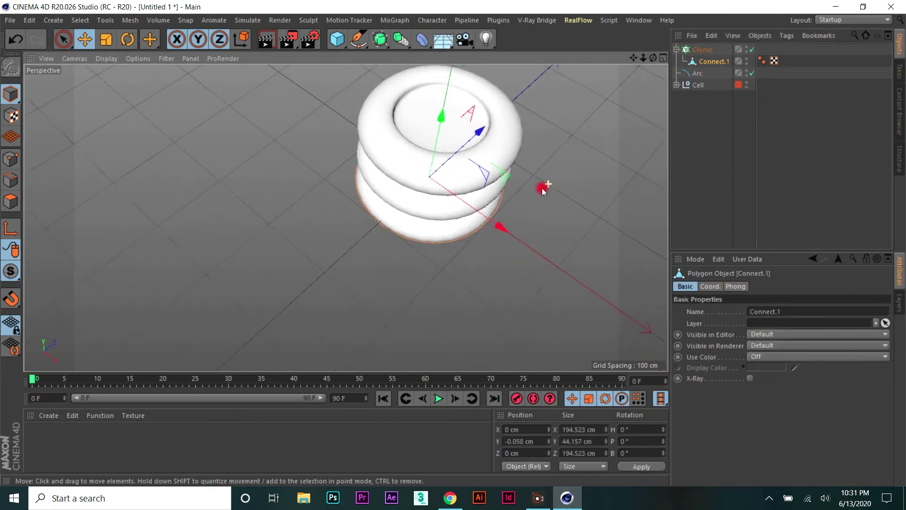
mouse_move(542, 186)
left_mouse_down("alt")
mouse_move(497, 196)
mouse_move(621, 97)
left_mouse_up("alt")
left_click(705, 50)
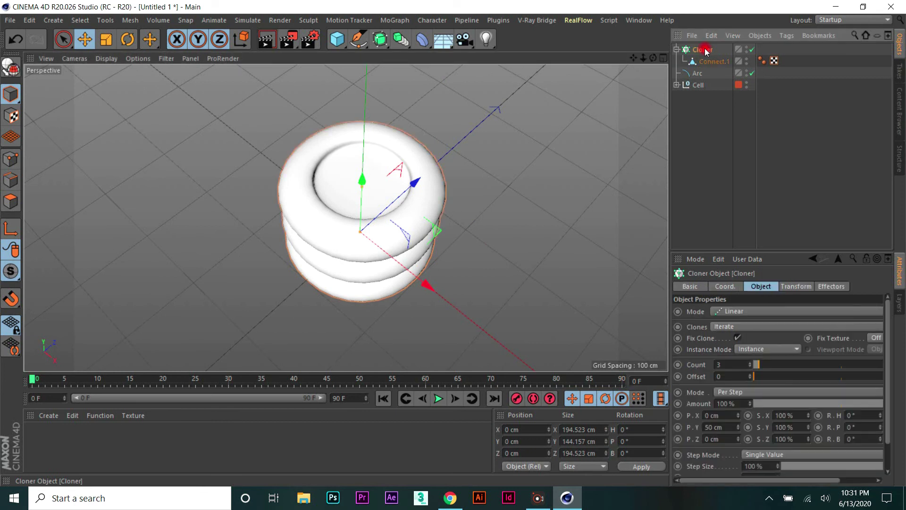
left_click(763, 310)
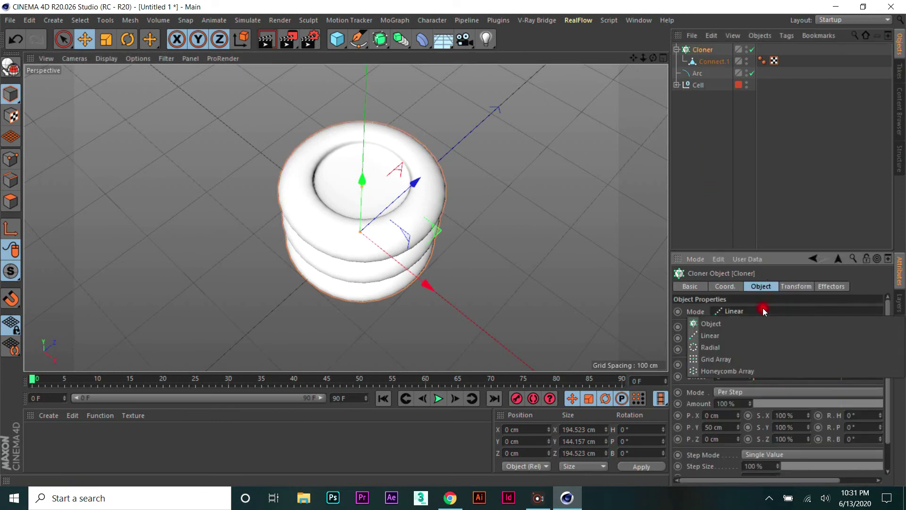
left_click(743, 324)
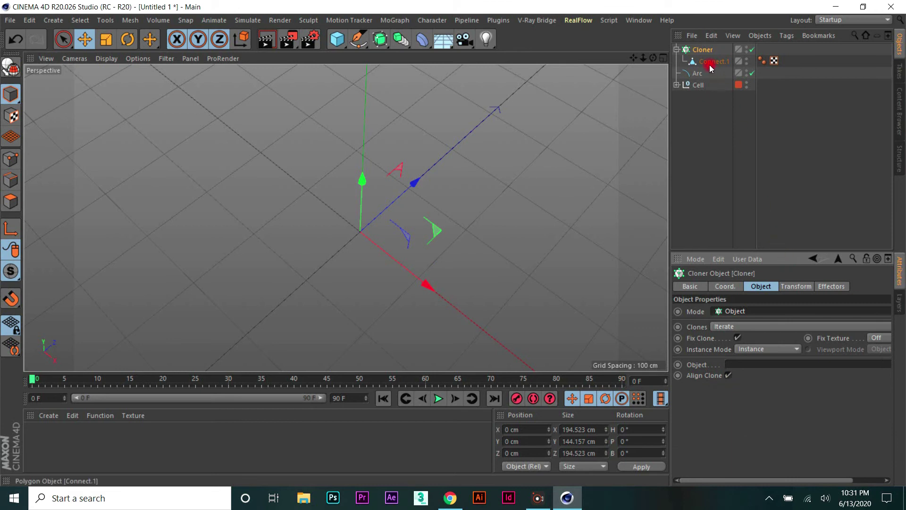
Step: Set Arc as the Cloner's object, trying Random clone order before returning to Iterate
left_click_drag(697, 72, 751, 225)
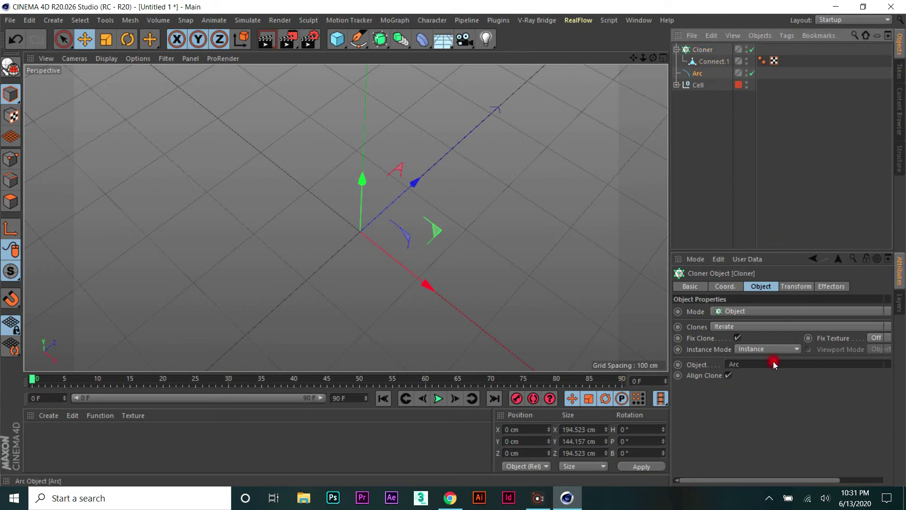
right_click_drag(481, 206, 396, 184, "alt")
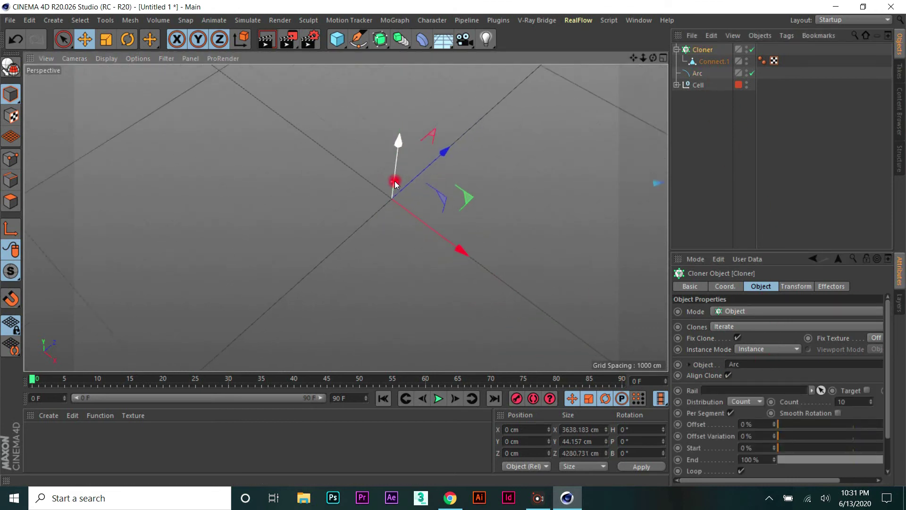
left_click(701, 50)
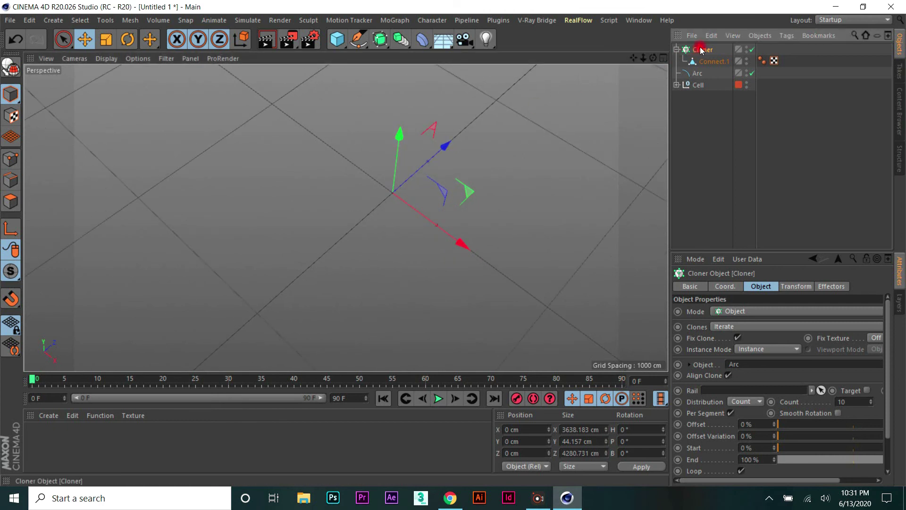
left_click(693, 311)
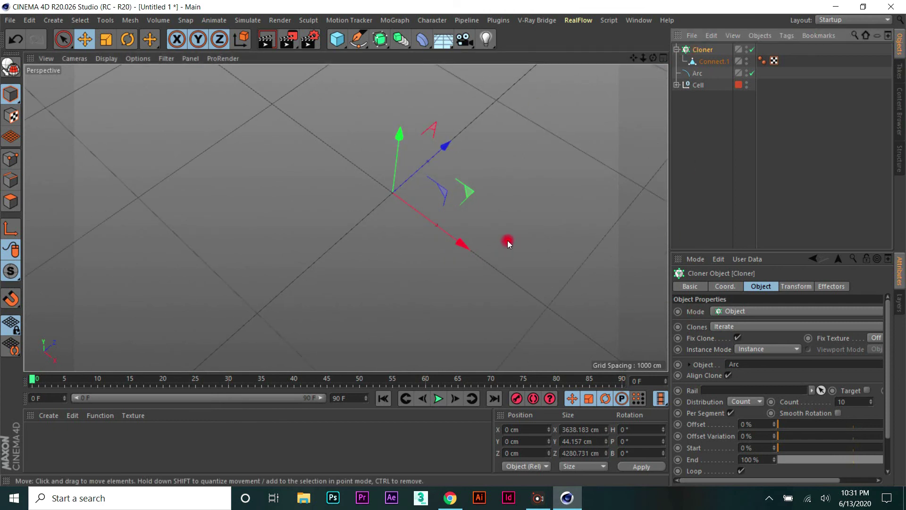
middle_click_drag(640, 191, 656, 248, "alt")
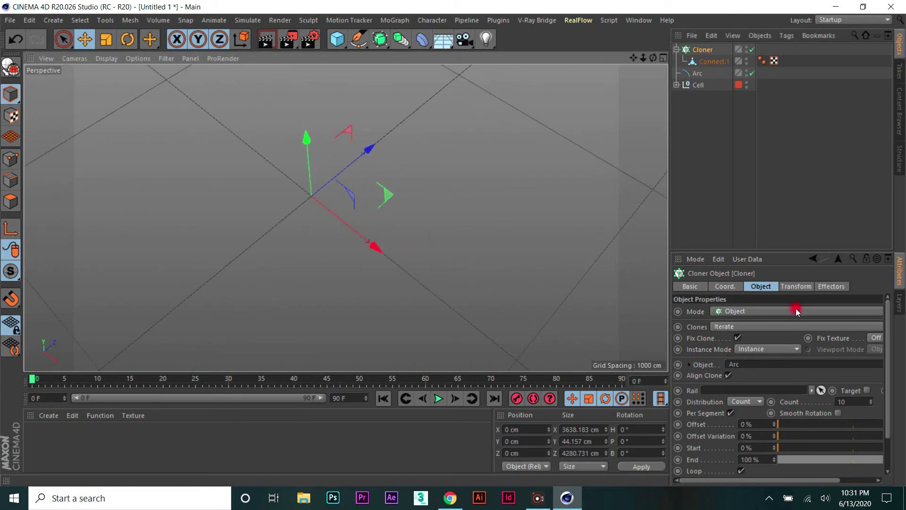
left_click(768, 326)
left_click(768, 326)
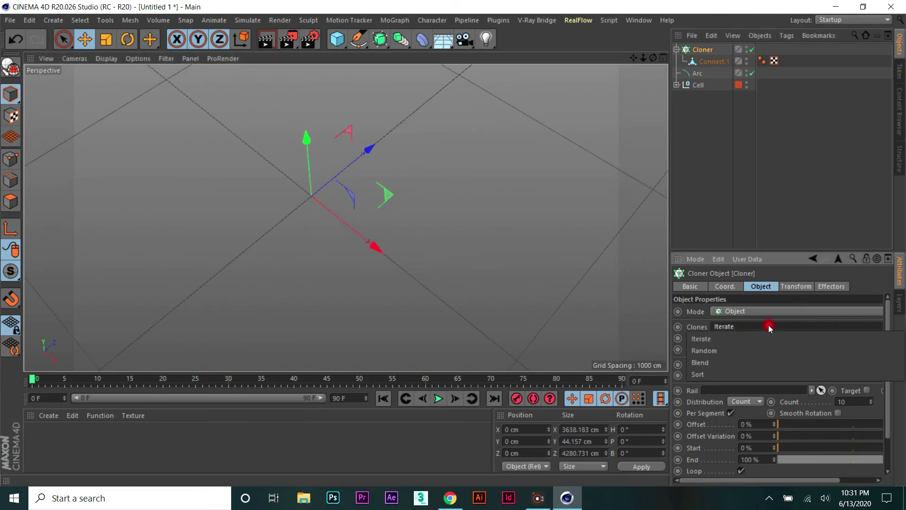
left_click(719, 352)
middle_click_drag(398, 186, 401, 198)
left_click(769, 326)
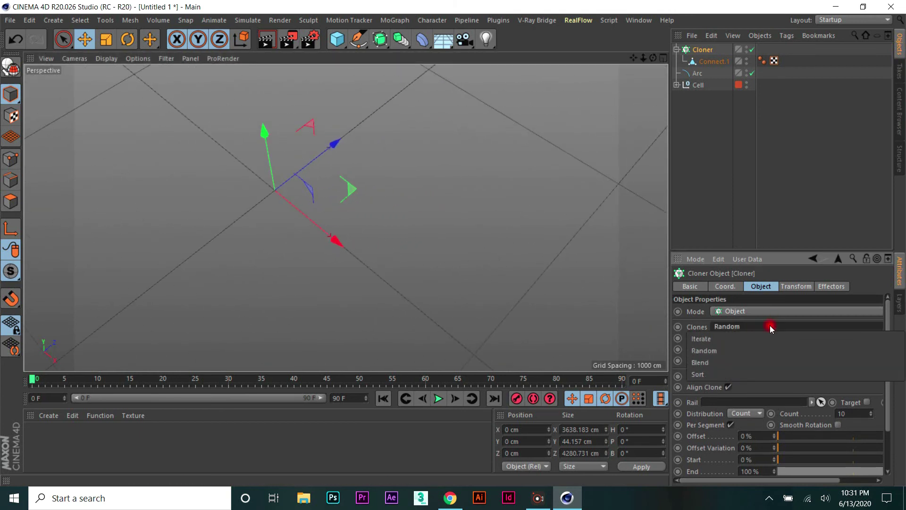
left_click(727, 338)
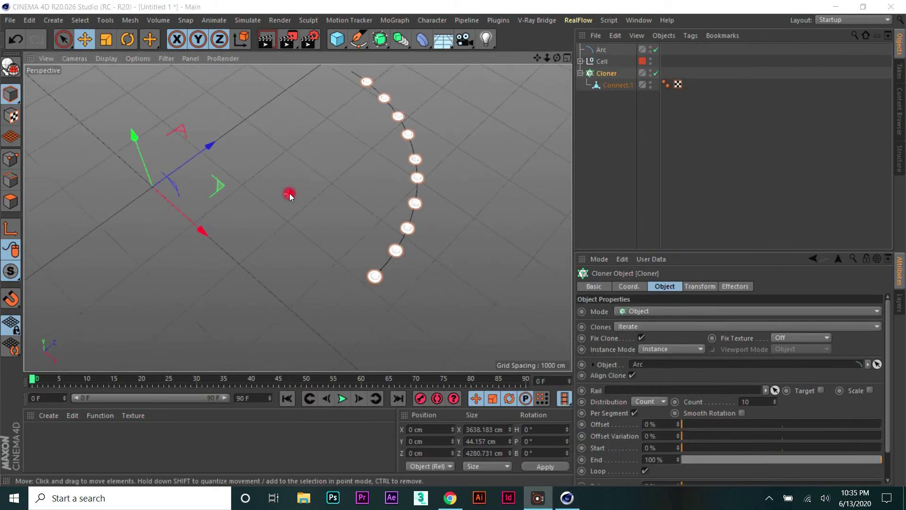
Step: Raise the Cloner Count from 10 to 18 rings along the arc
middle_click_drag(289, 193, 480, 146)
mouse_move(557, 57)
left_mouse_down()
mouse_move(445, 244)
mouse_move(521, 280)
left_mouse_up()
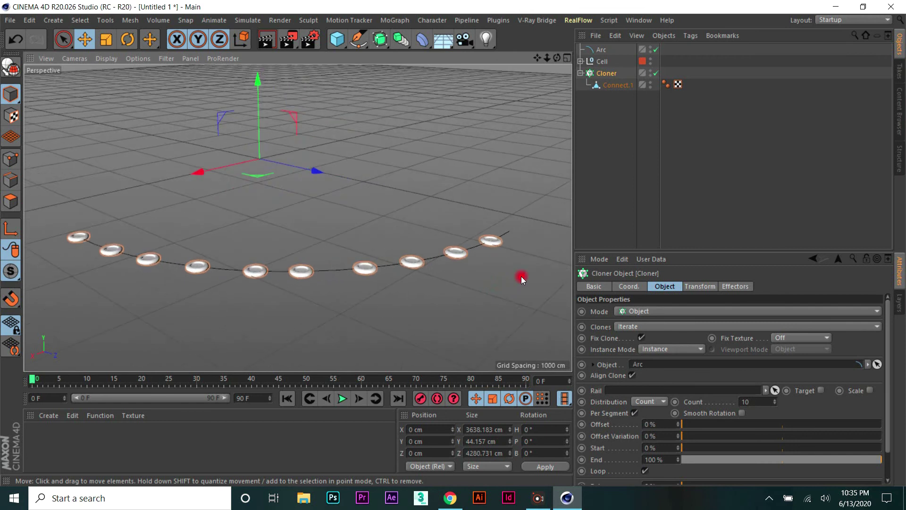
left_click(600, 74)
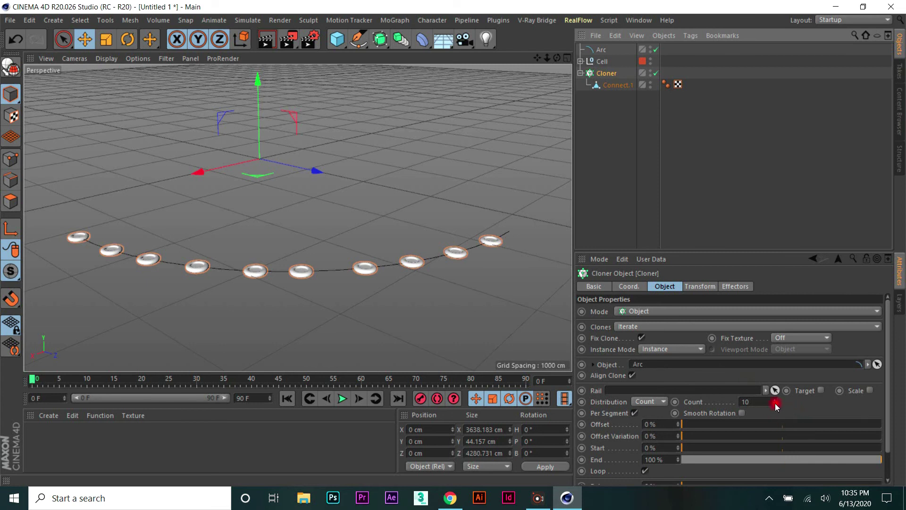
left_click_drag(775, 404, 775, 402)
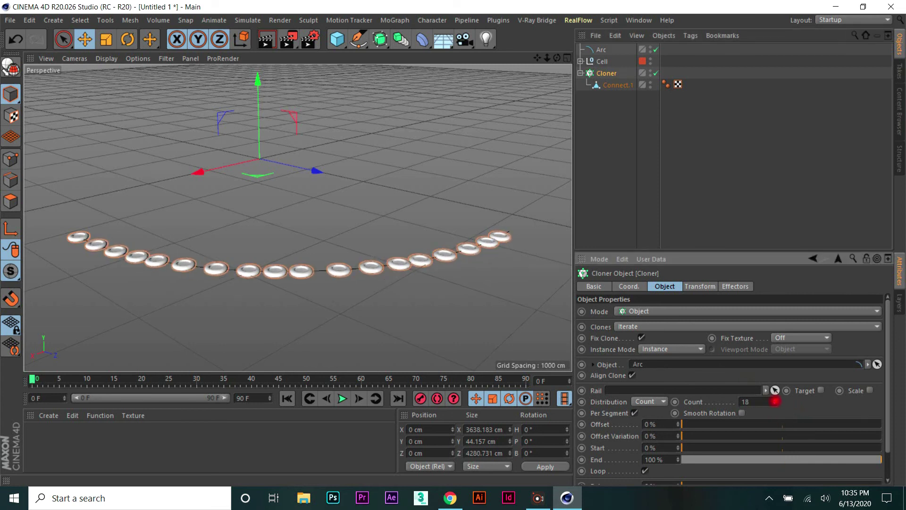
Step: Set the end frame to 300, extend the preview range, and play back to frame 108
left_click(248, 398)
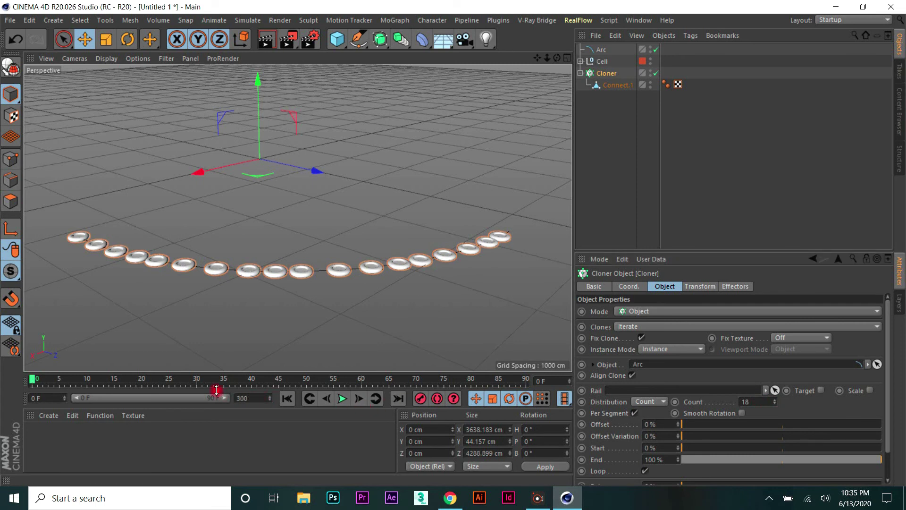
left_click(216, 389)
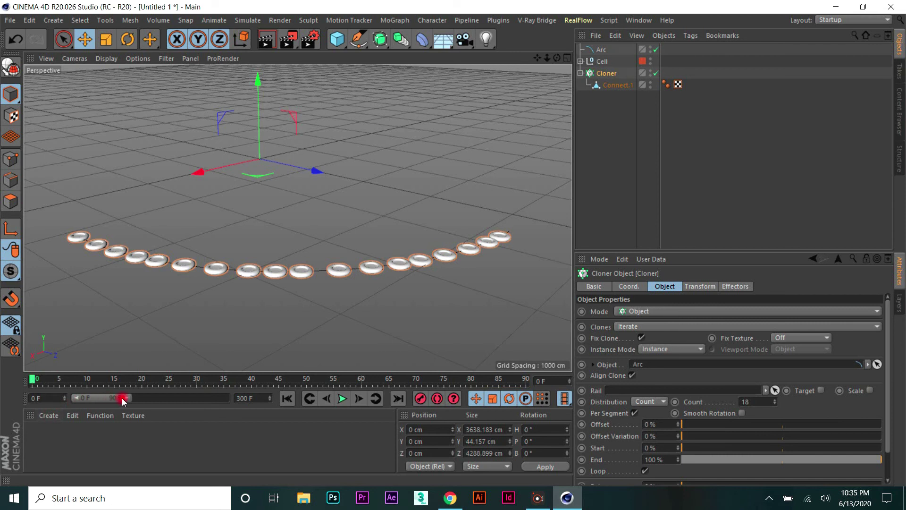
left_click_drag(126, 398, 228, 398)
left_click(341, 399)
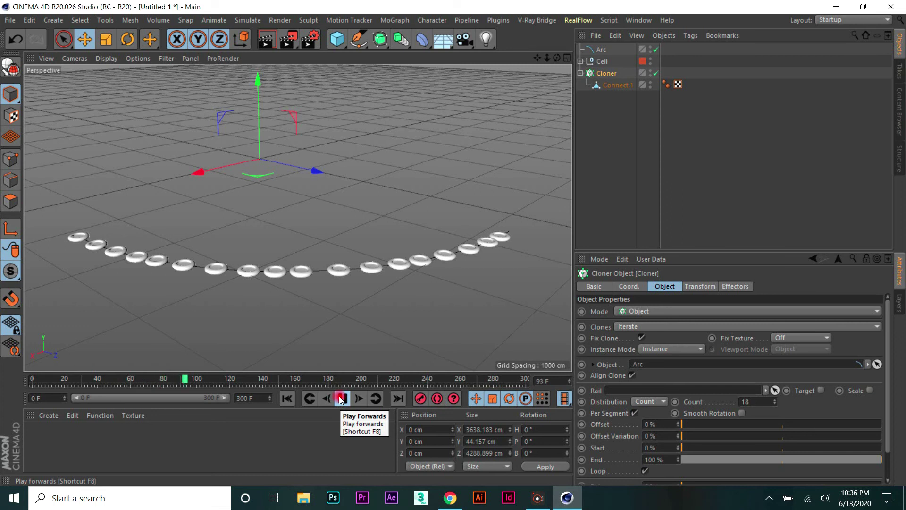
left_click(340, 399)
left_click_drag(549, 72, 453, 245, "alt")
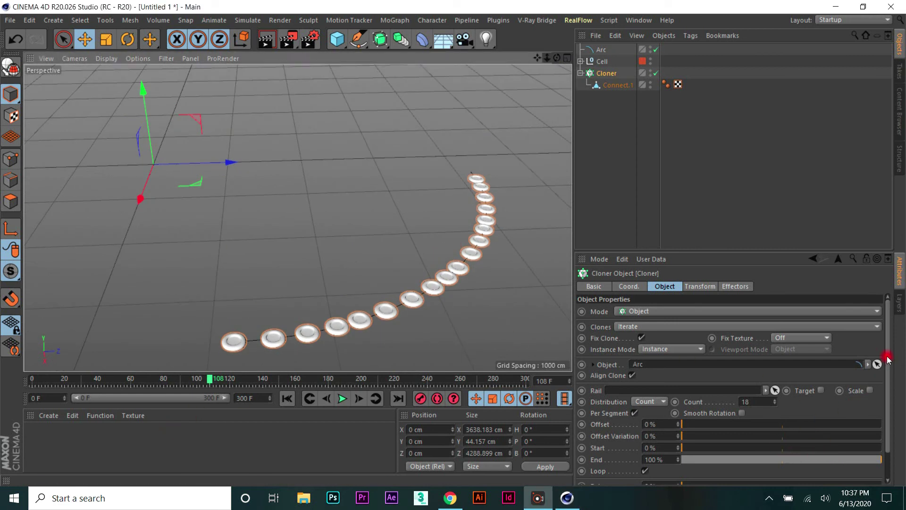
Step: Set the Cloner Rate to 14% with 3% Rate Variation
left_click_drag(887, 361, 889, 415)
type("14")
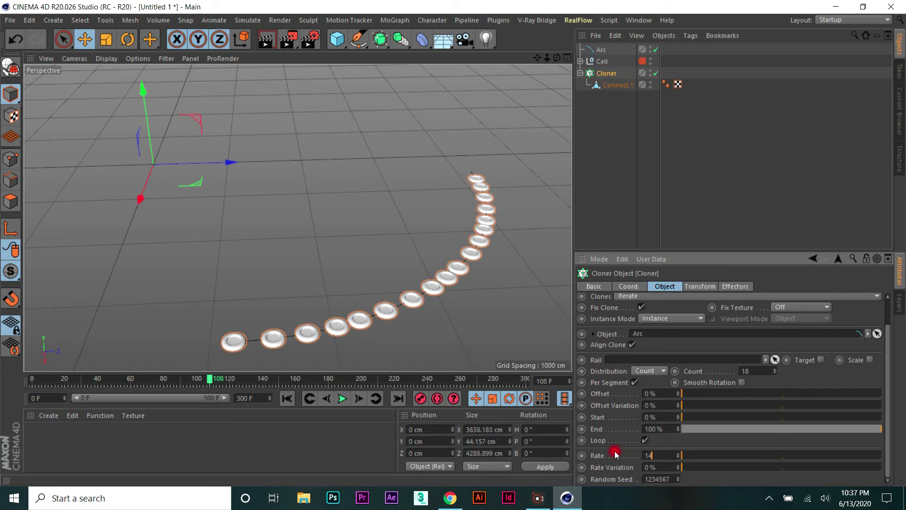
key("Return")
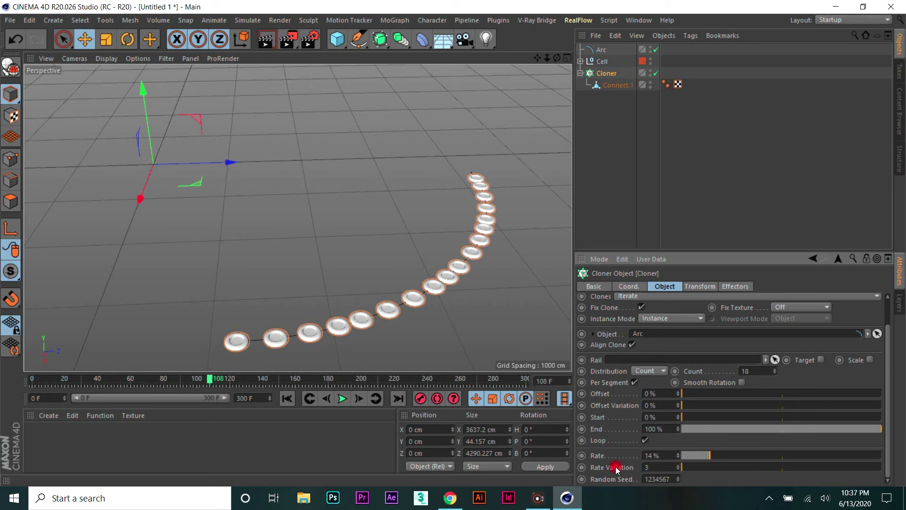
key("Return")
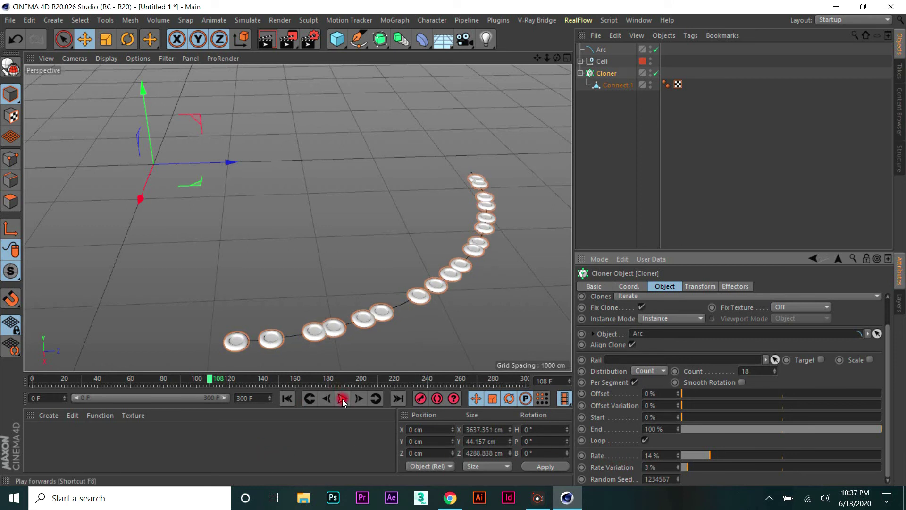
Step: Play the animation and raise Count to 30 clones, stopping at frame 160
left_click(342, 398)
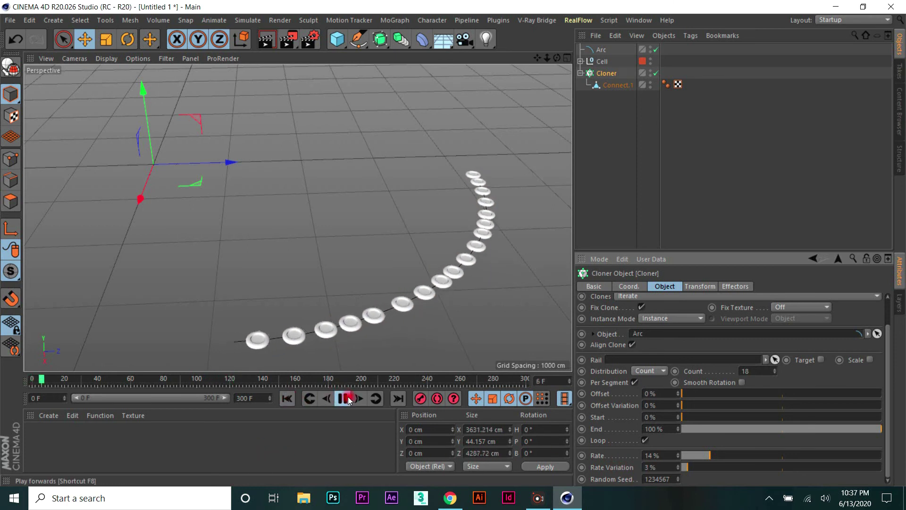
mouse_move(557, 57)
left_mouse_down()
mouse_move(451, 238)
mouse_move(526, 124)
mouse_move(384, 252)
left_mouse_up()
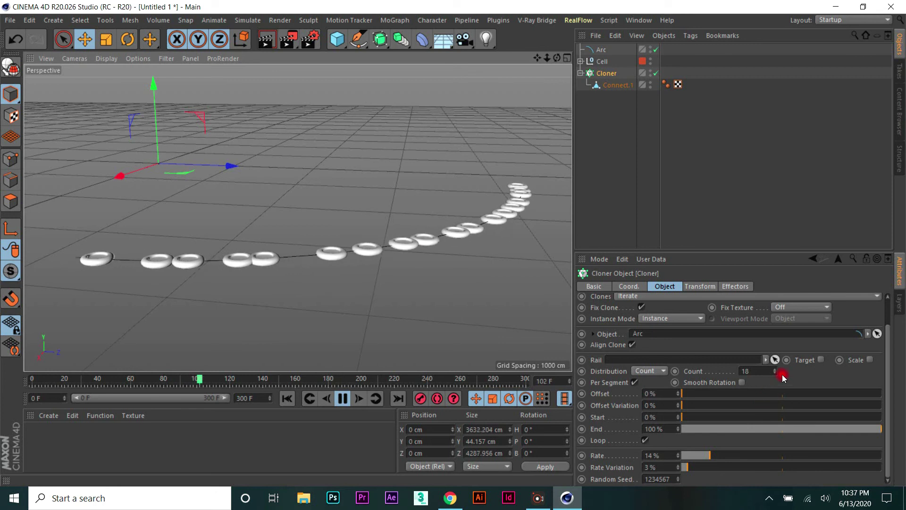
left_click_drag(775, 372, 775, 369)
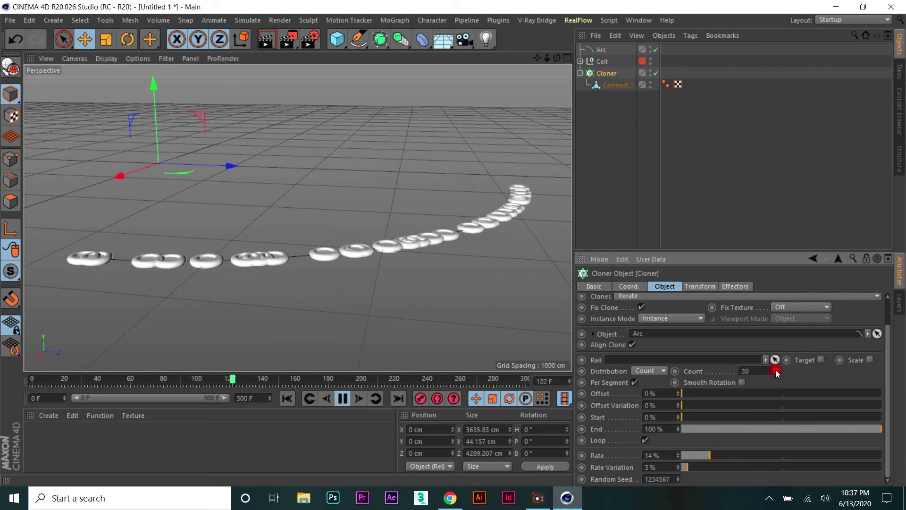
left_click(344, 400)
mouse_move(548, 58)
left_mouse_down()
mouse_move(453, 243)
mouse_move(595, 111)
left_mouse_up()
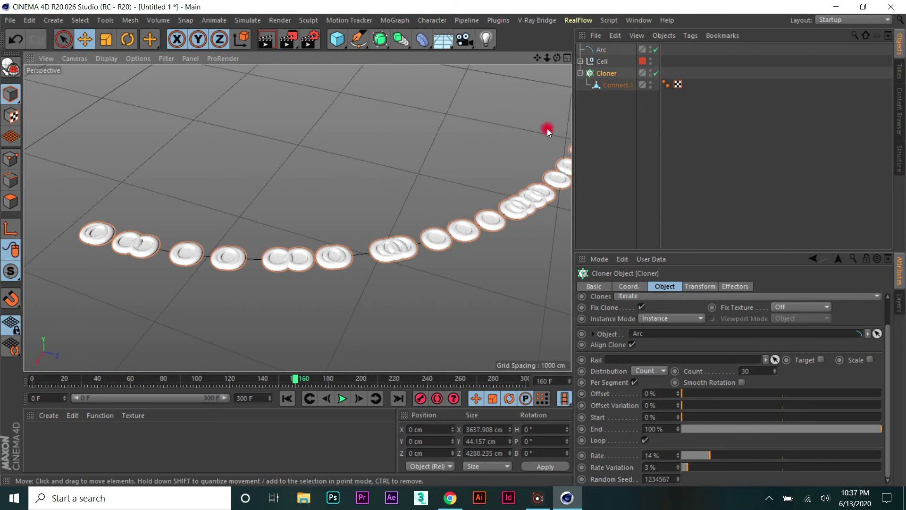
Step: Add a MoGraph Random effector to the Cloner and show its Parameter tab
left_click(248, 20)
left_click(278, 21)
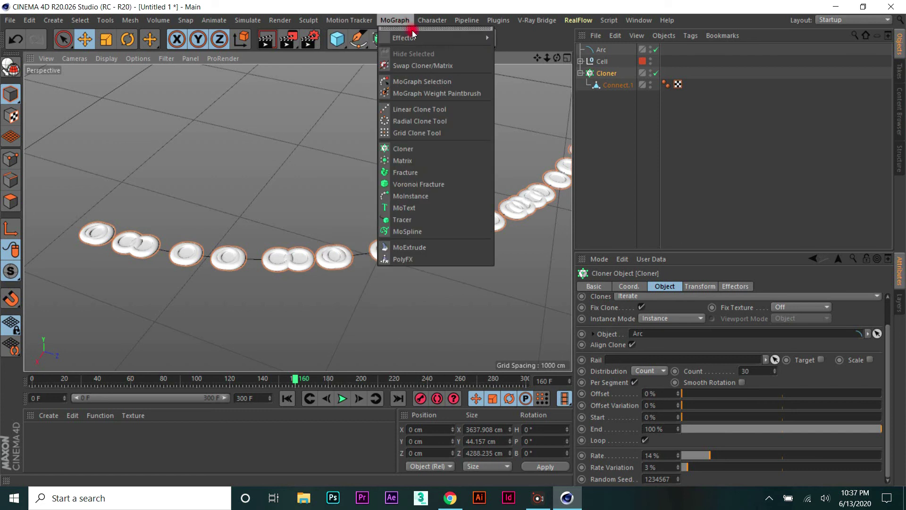
mouse_move(425, 38)
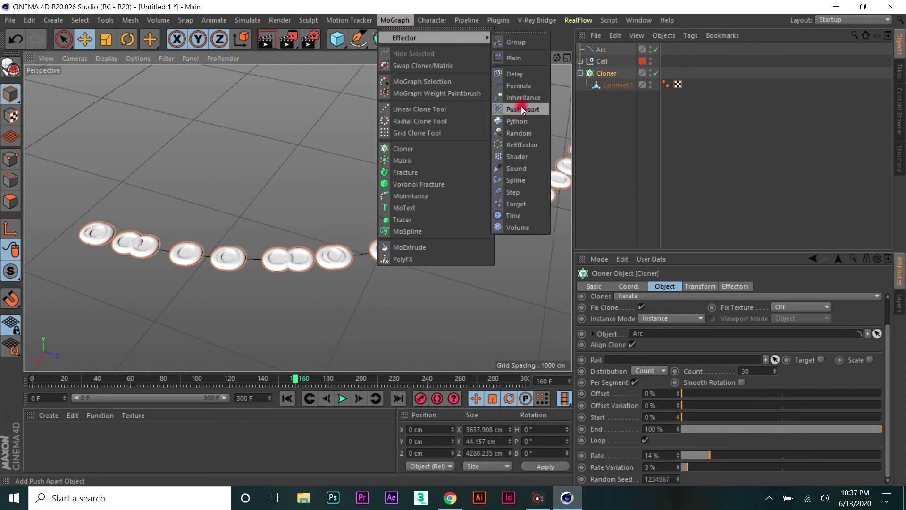
left_click(519, 133)
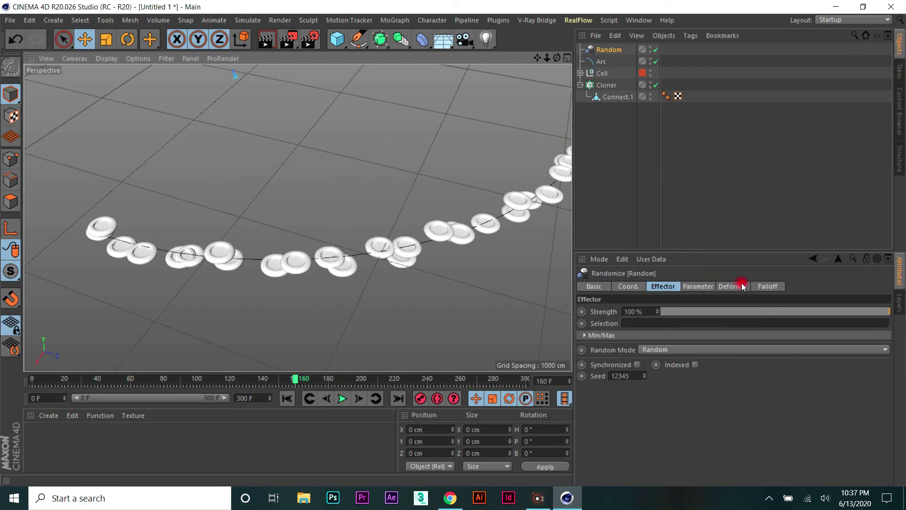
left_click(724, 287)
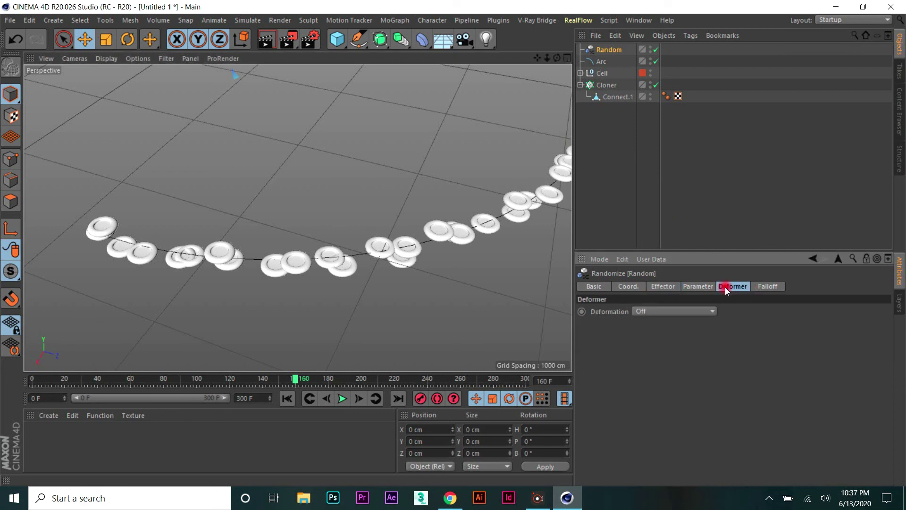
left_click(698, 287)
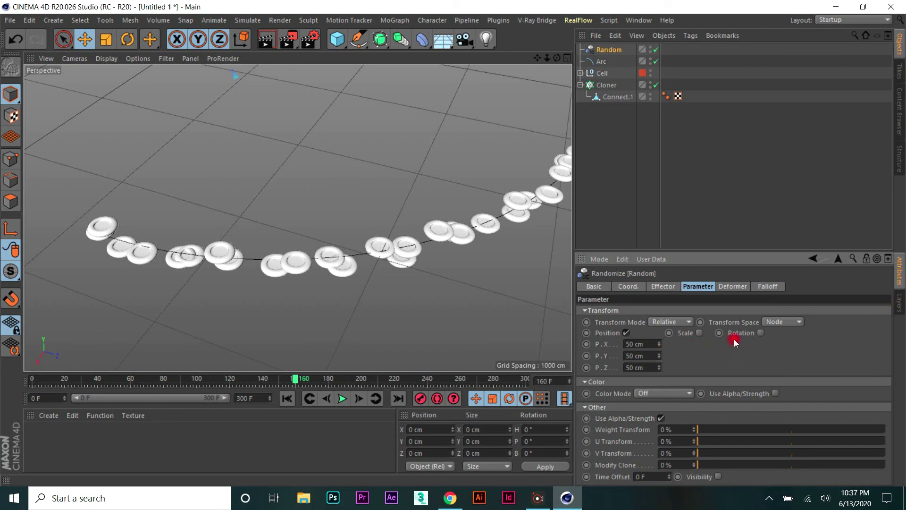
Step: Enable Rotation on the Random effector and rough in pitch 57°, bank and position spreads
left_click(760, 333)
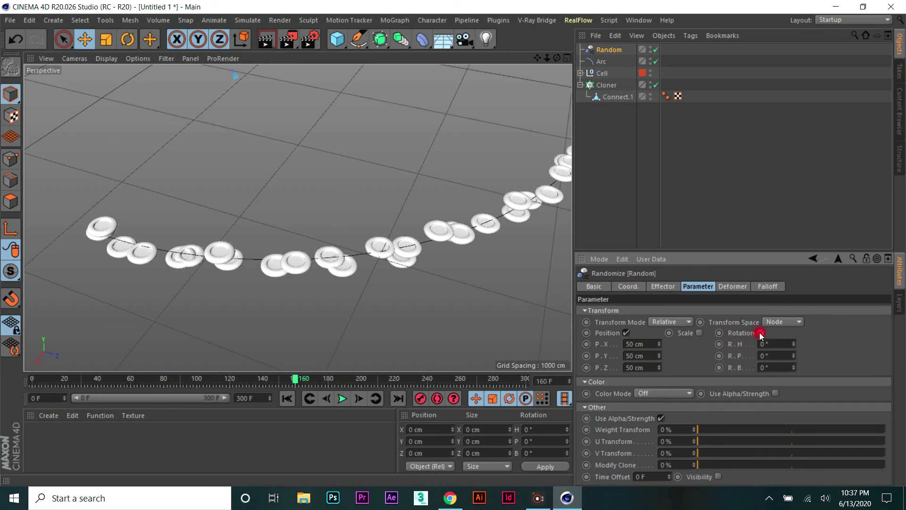
left_click_drag(794, 354, 781, 357)
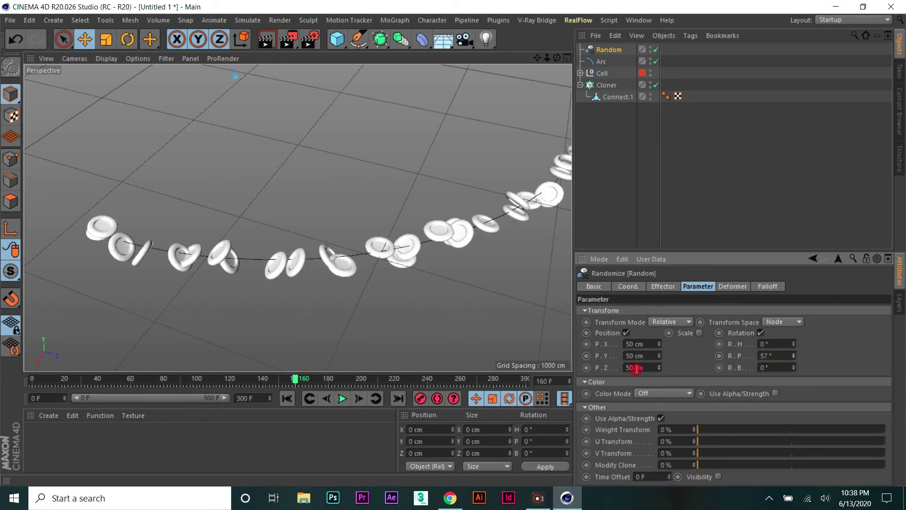
left_click_drag(661, 353, 660, 349)
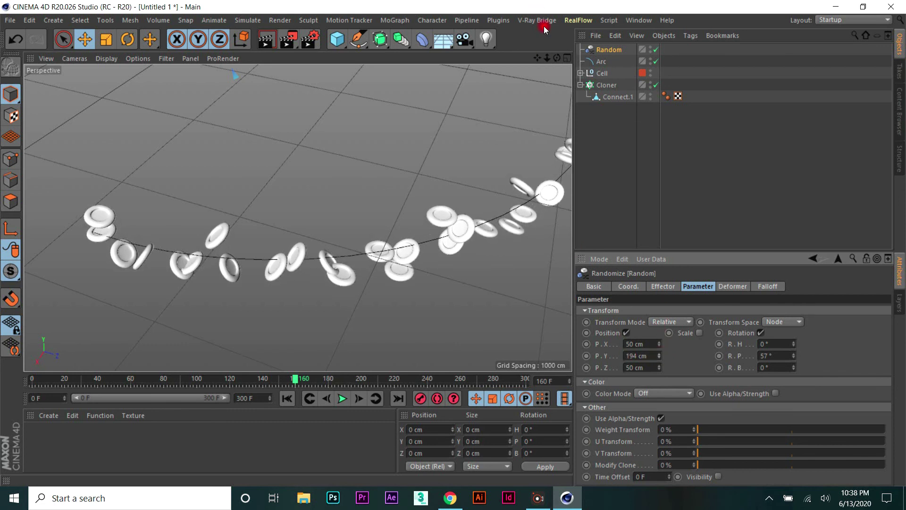
left_click_drag(558, 58, 454, 246)
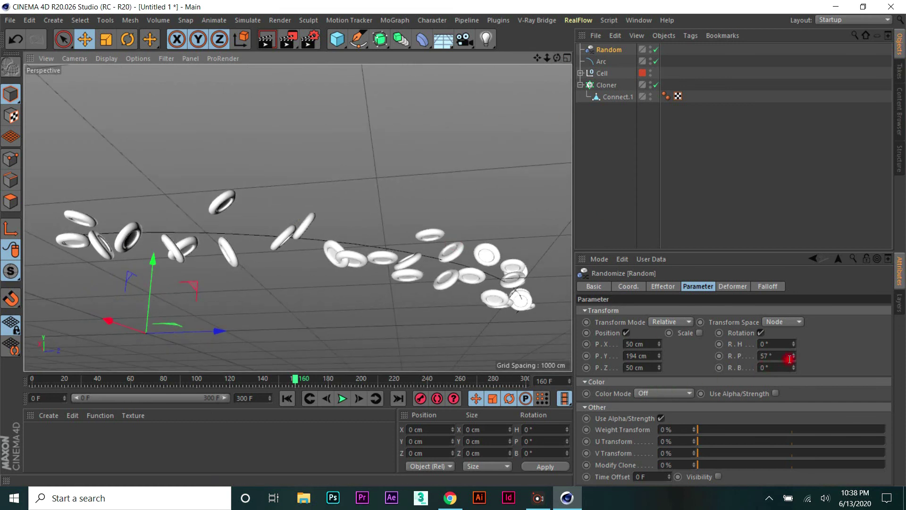
mouse_move(795, 368)
left_mouse_down()
mouse_move(796, 354)
mouse_move(795, 364)
left_mouse_up()
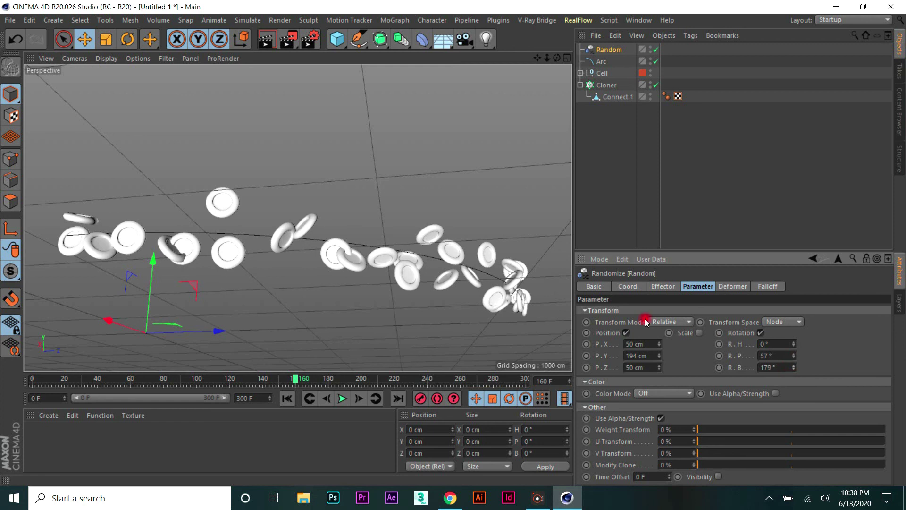
mouse_move(660, 344)
left_mouse_down()
mouse_move(661, 329)
mouse_move(660, 362)
left_mouse_up()
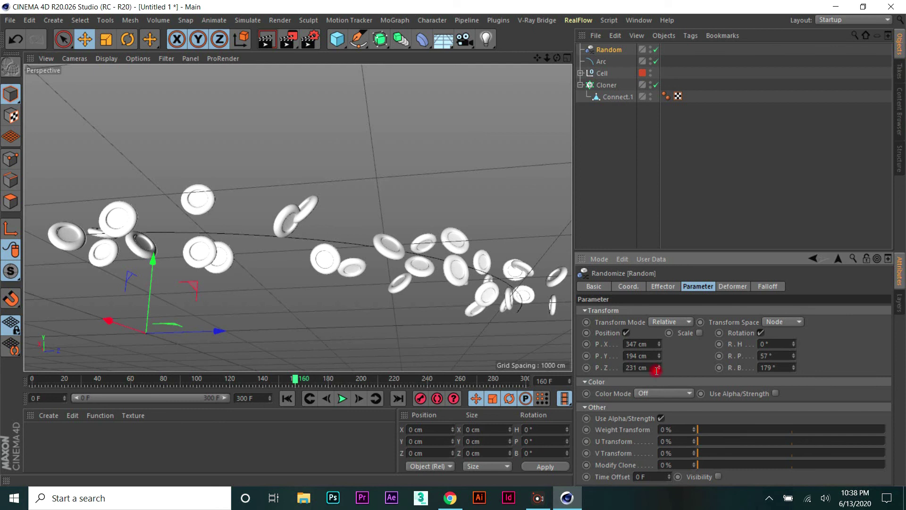
Step: Fine-tune the position spread to 245/78/48 cm and bank rotation to 55°
mouse_move(556, 57)
left_mouse_down()
mouse_move(358, 242)
mouse_move(310, 170)
left_mouse_up()
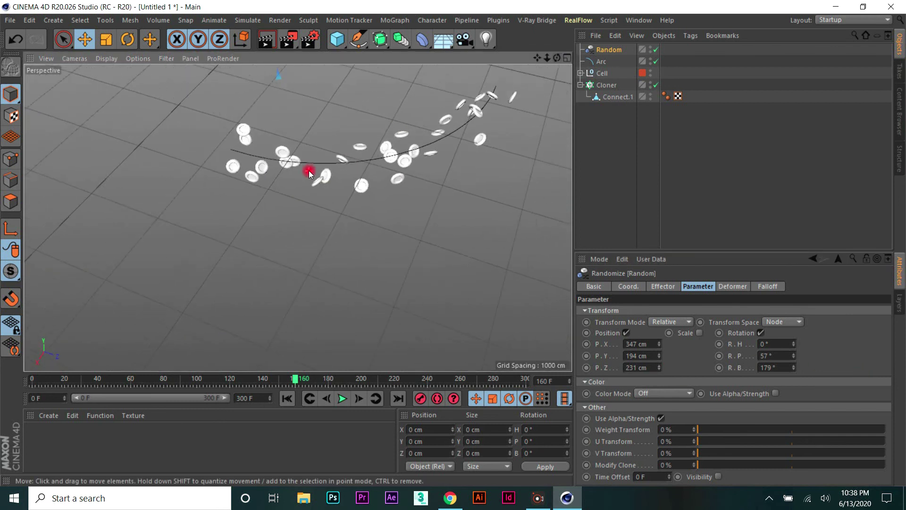
left_click_drag(539, 71, 527, 82)
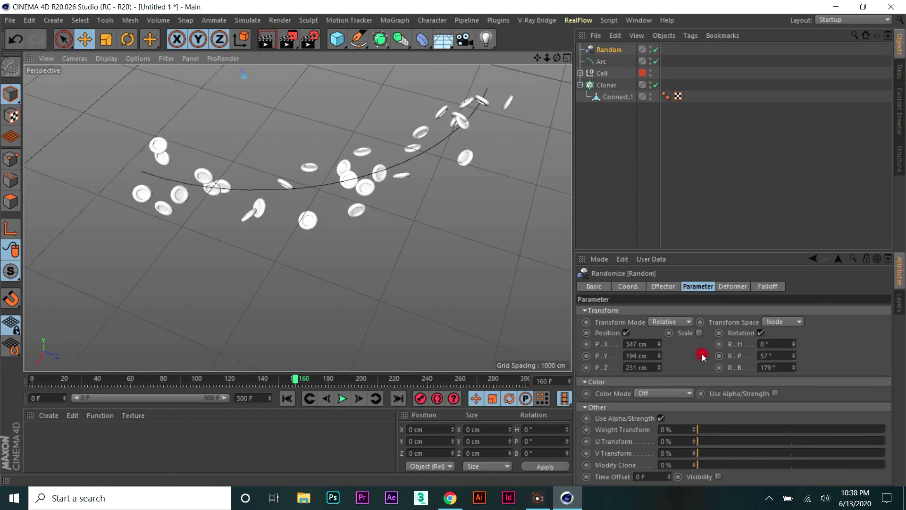
mouse_move(659, 356)
left_mouse_down()
mouse_move(658, 366)
mouse_move(659, 357)
left_mouse_up()
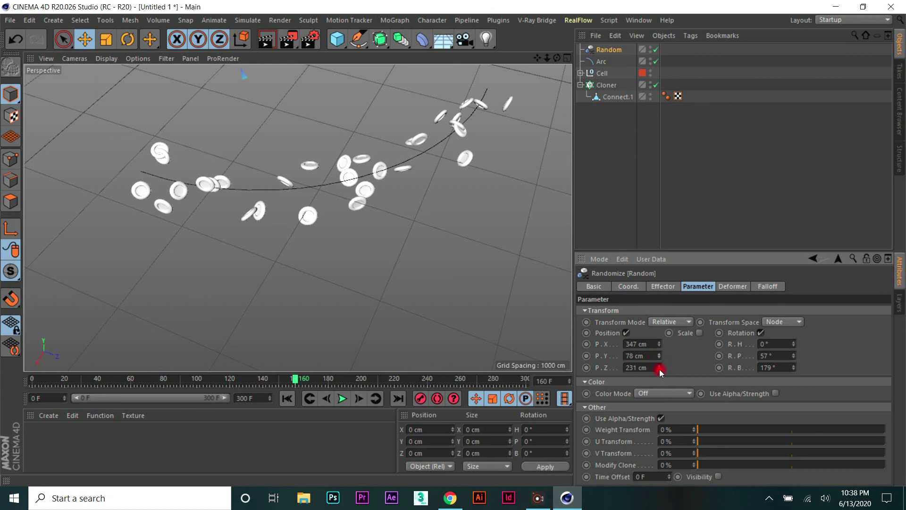
mouse_move(659, 369)
left_mouse_down()
mouse_move(659, 379)
mouse_move(658, 368)
left_mouse_up()
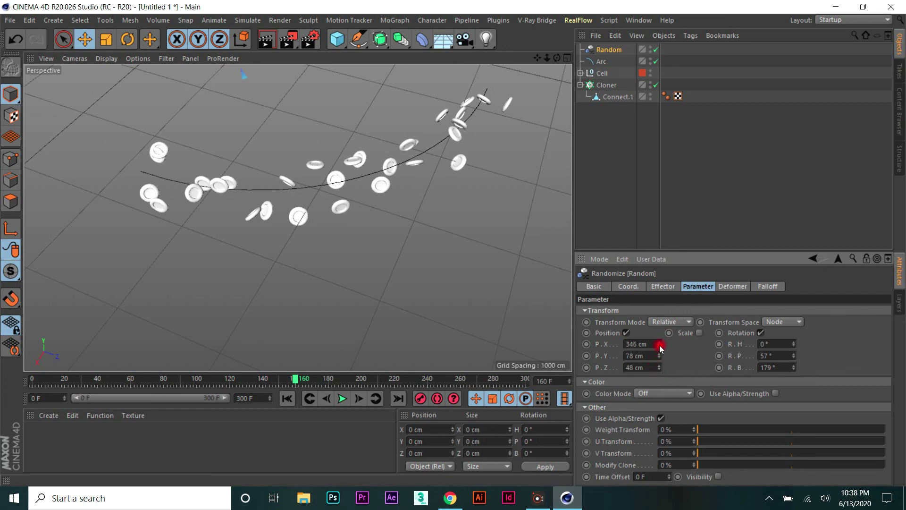
mouse_move(659, 344)
left_mouse_down()
mouse_move(659, 357)
mouse_move(659, 346)
left_mouse_up()
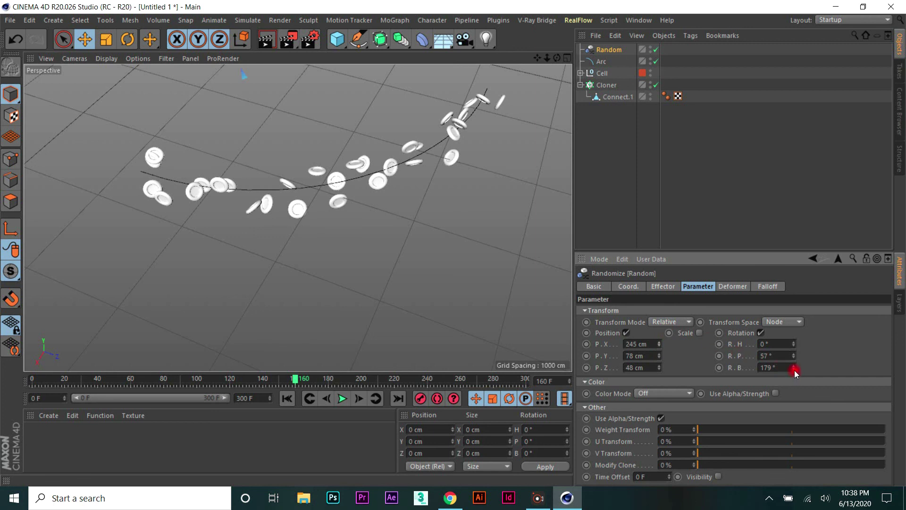
left_click_drag(794, 369, 795, 372)
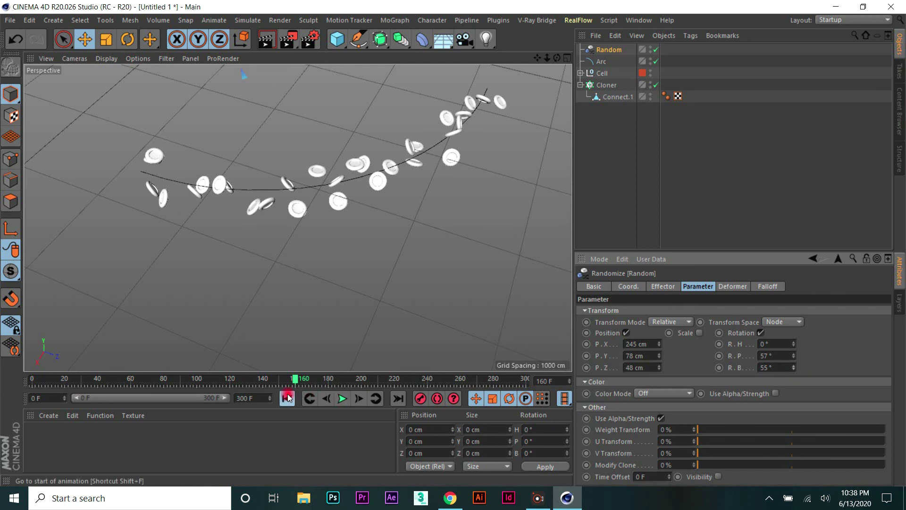
Step: Rewind to frame 0 and play the scattered ring animation
left_click(287, 398)
left_click(344, 399)
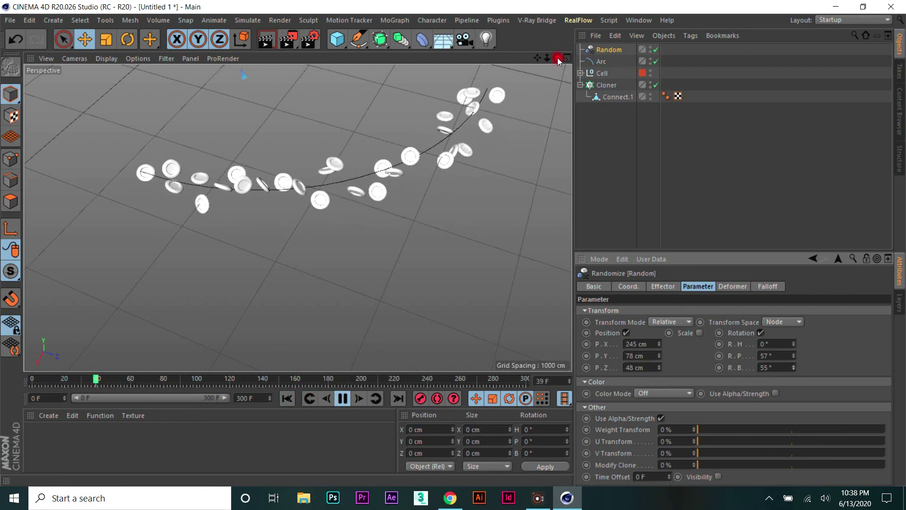
mouse_move(557, 57)
left_mouse_down()
mouse_move(286, 197)
mouse_move(277, 242)
left_mouse_up()
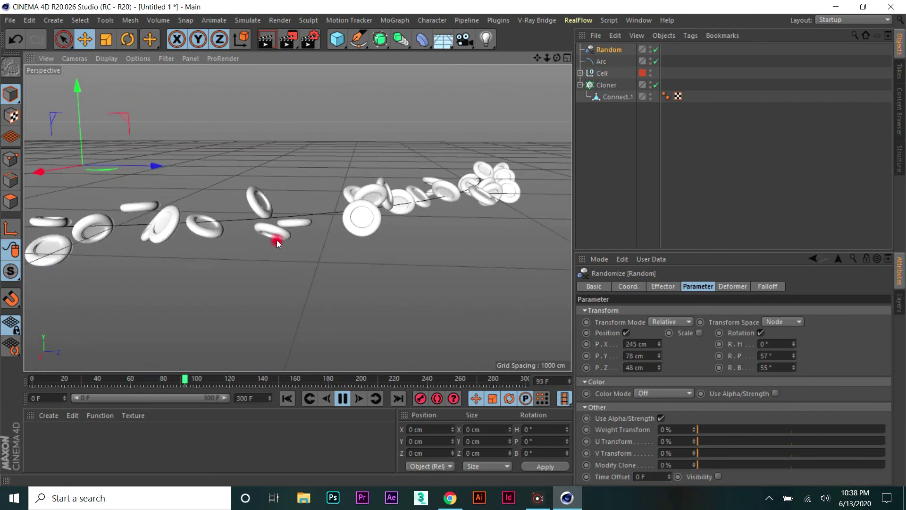
Step: Stop playback and set the Random effector's bank to 60° and pitch to 0°
left_click(343, 397)
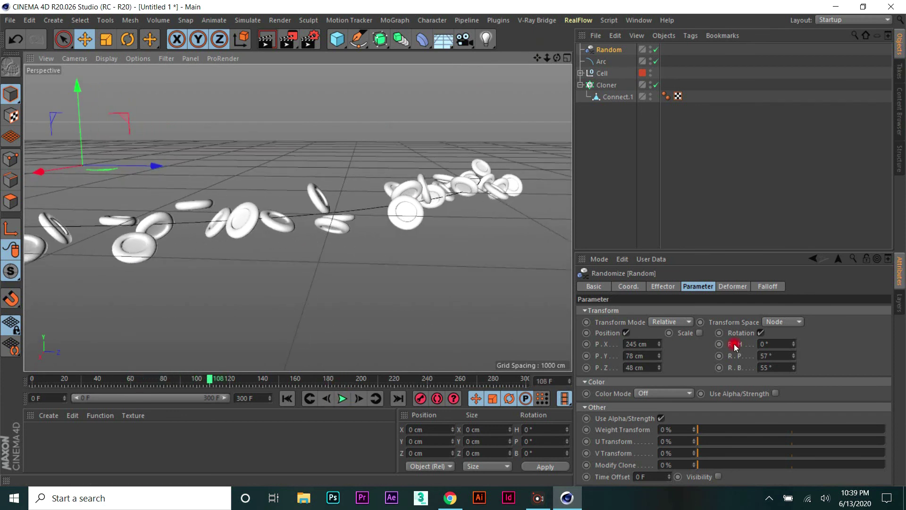
double_click(778, 368)
type("60")
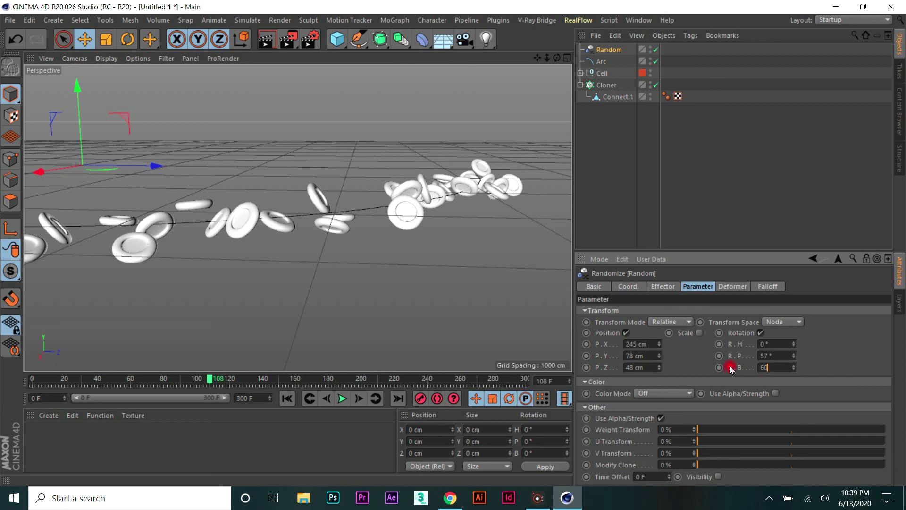
key("Return")
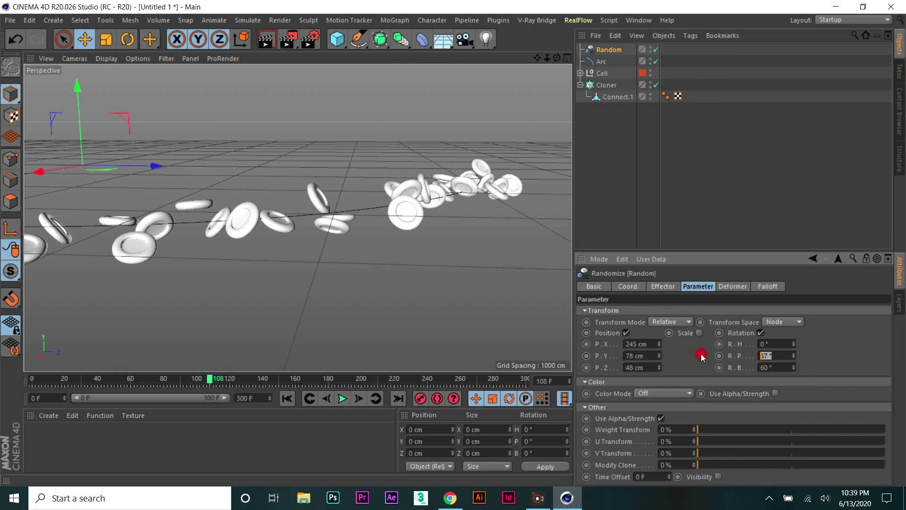
type("0")
key("Return")
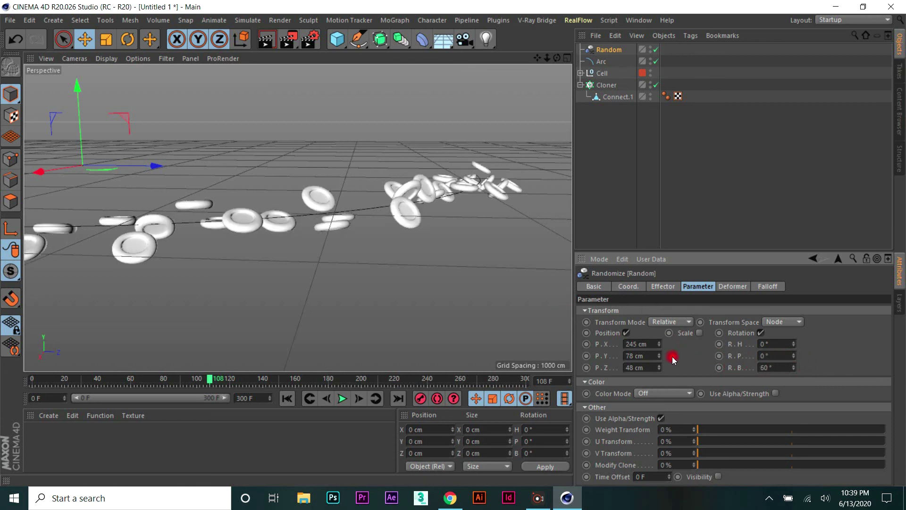
Step: Set the Random effector's position spread to X 50, Y 90 and Z 80 cm
double_click(652, 344)
key("Return")
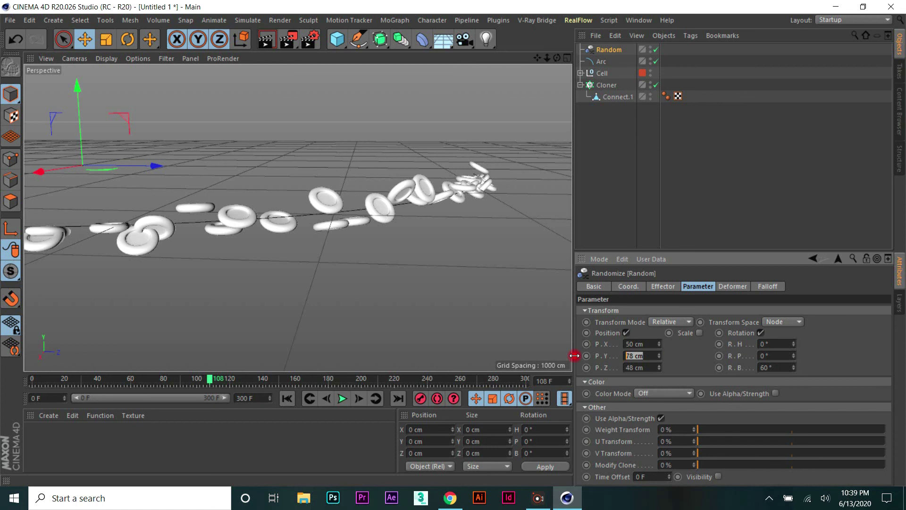
type("0")
key("Return")
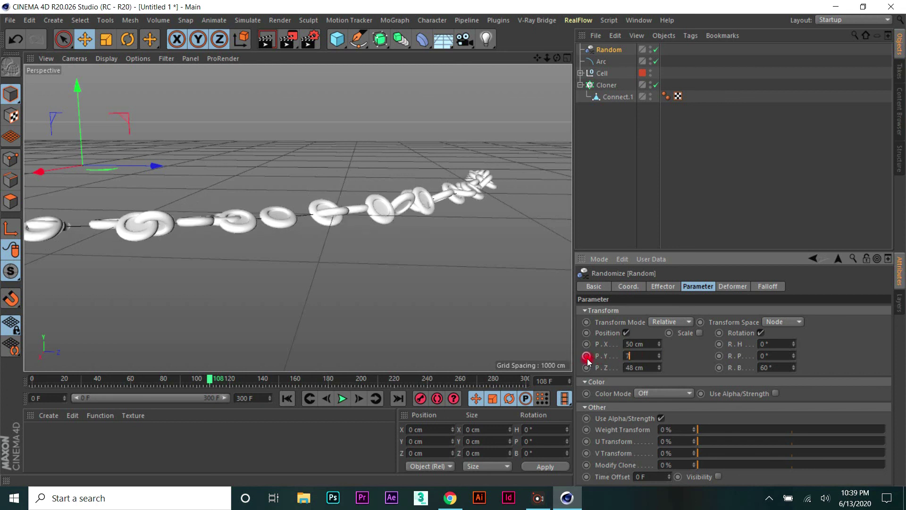
key("Return")
type("90")
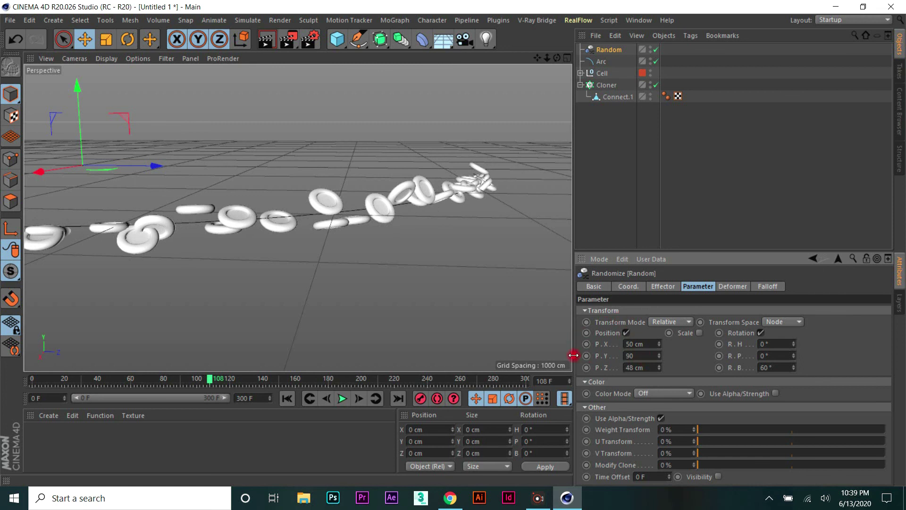
key("Return")
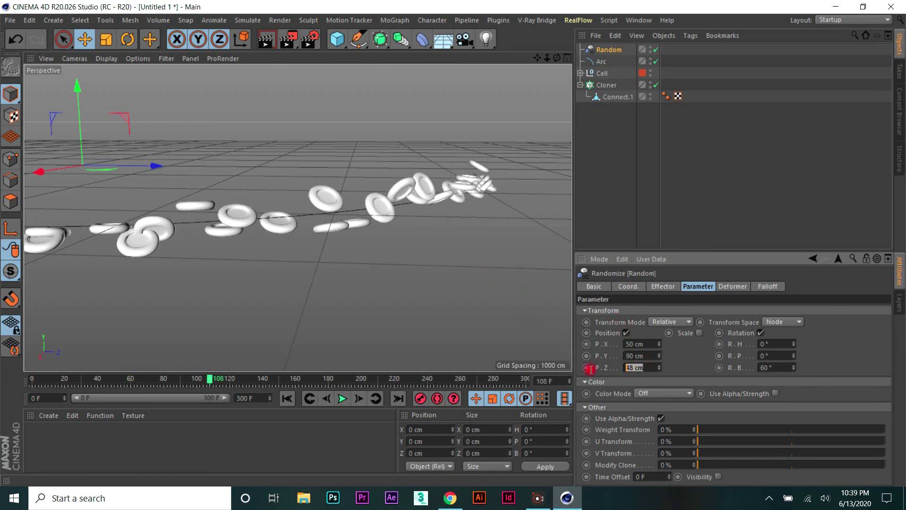
type("80")
key("Return")
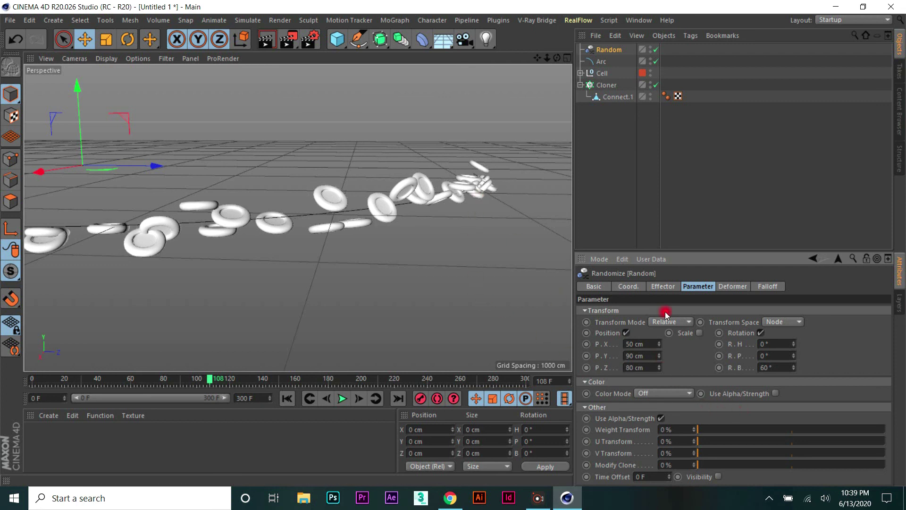
Step: Check the Cloner's clone count, then nudge the Random effector's bank rotation up
left_click(605, 85)
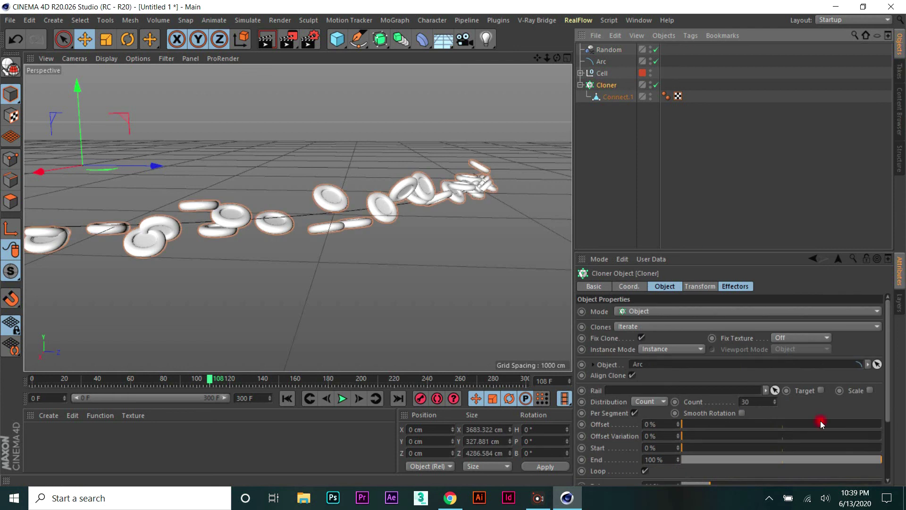
left_click_drag(774, 400, 775, 404)
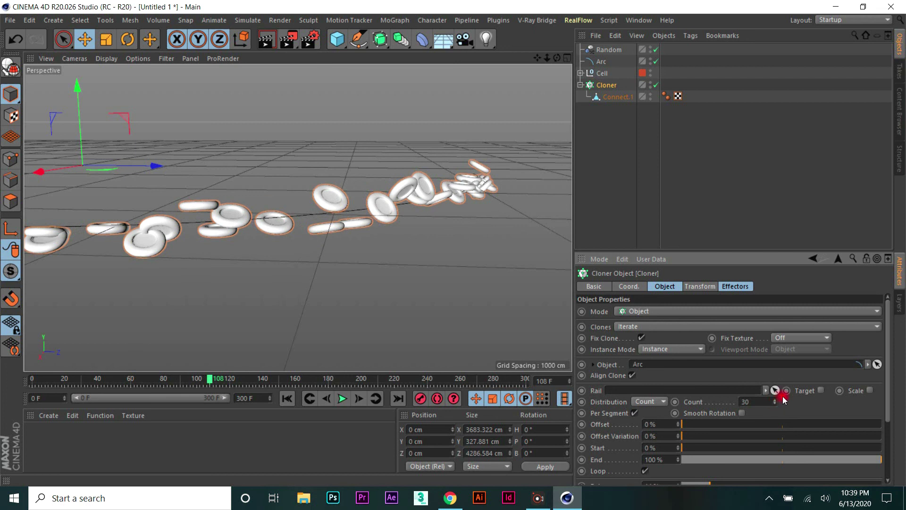
left_click(609, 50)
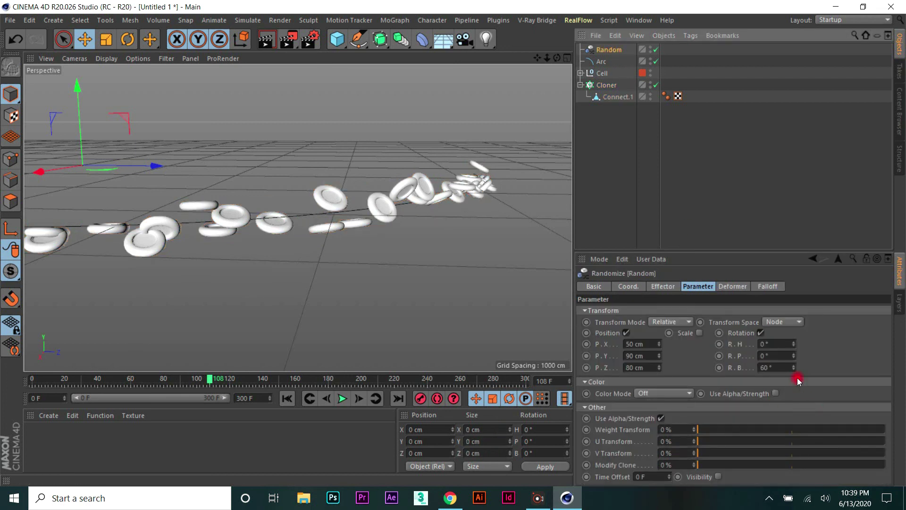
left_click_drag(795, 367, 795, 365)
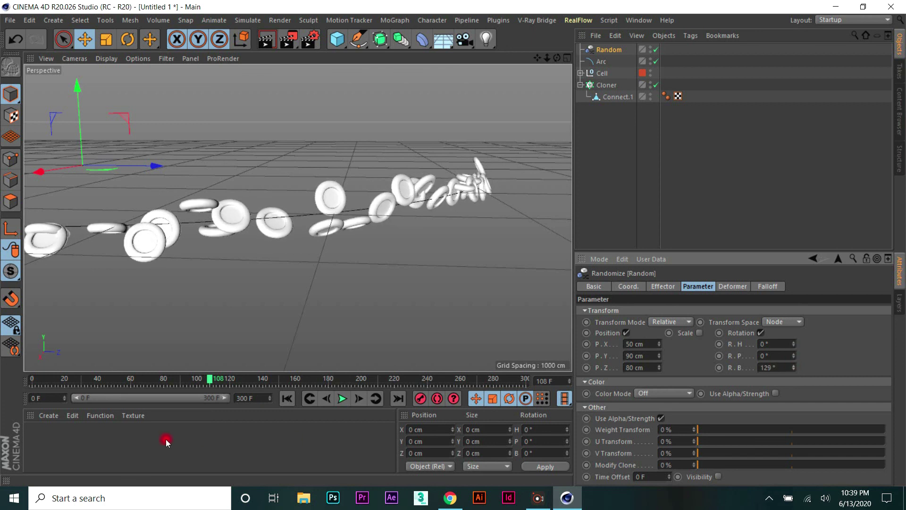
Step: Replay the animation from frame 0 and lower the random bank rotation to 51°
left_click(287, 397)
left_click(342, 398)
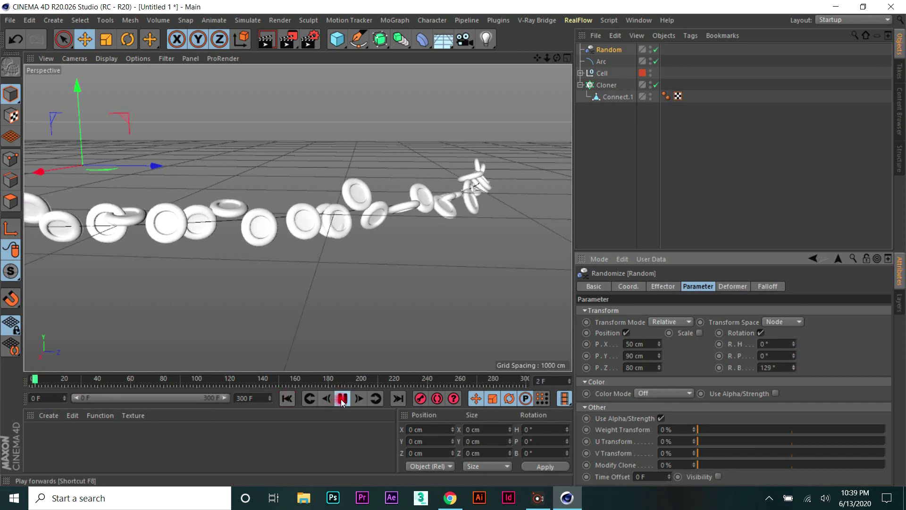
mouse_move(549, 57)
left_mouse_down()
mouse_move(557, 57)
mouse_move(455, 242)
mouse_move(285, 296)
left_mouse_up()
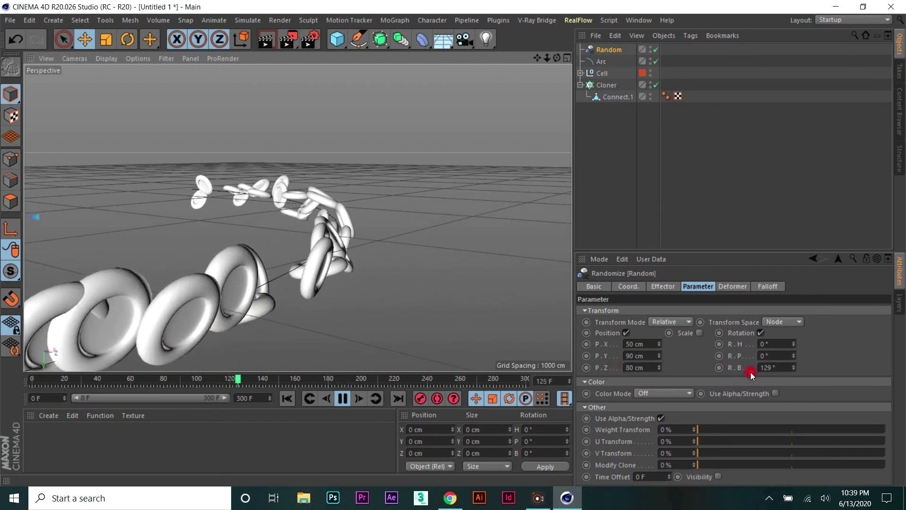
left_click_drag(285, 295, 793, 372)
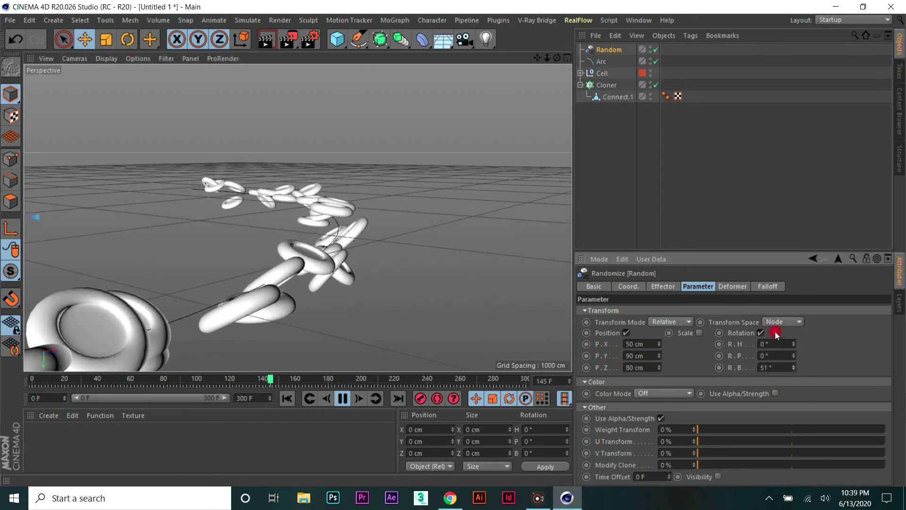
left_click(699, 333)
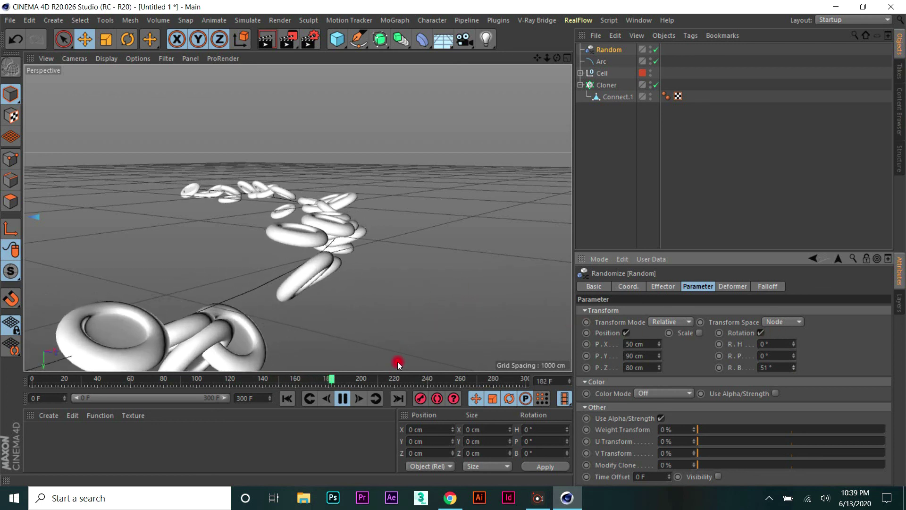